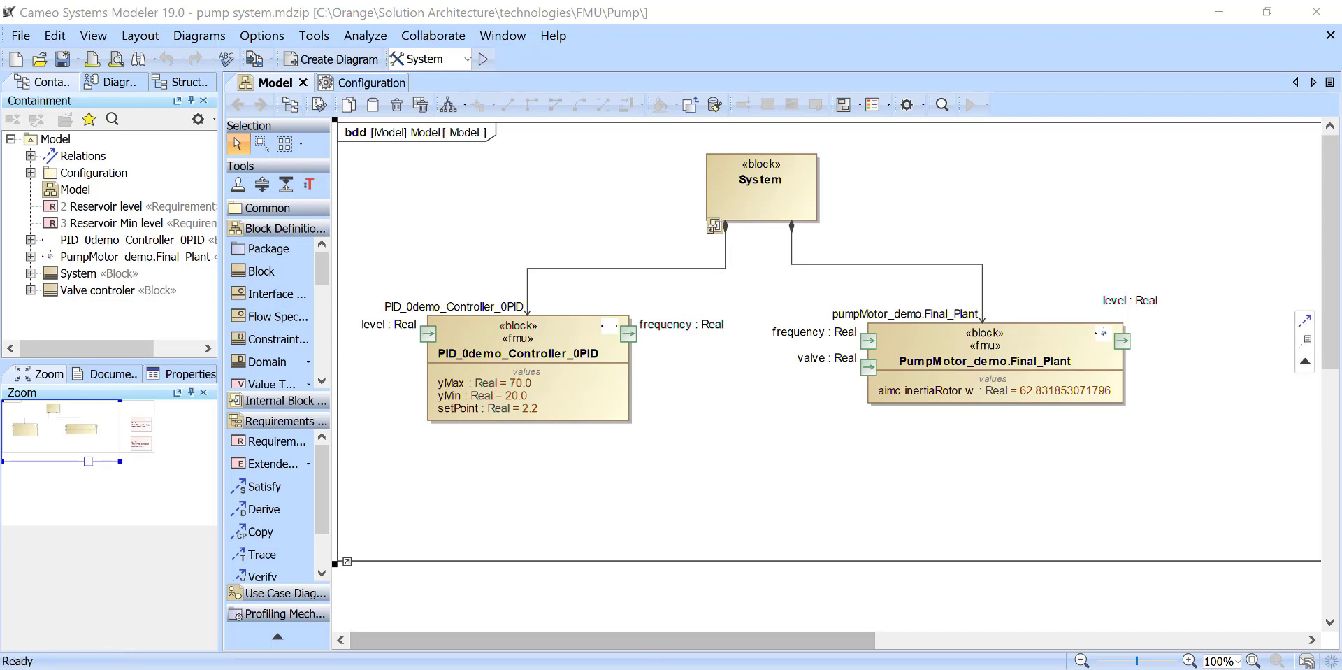
- Import PID_0demo_Controller_0PID.fmu from the Pump folder in File Explorer as a block in the Model diagram, below the existing controller block
key("alt+Tab")
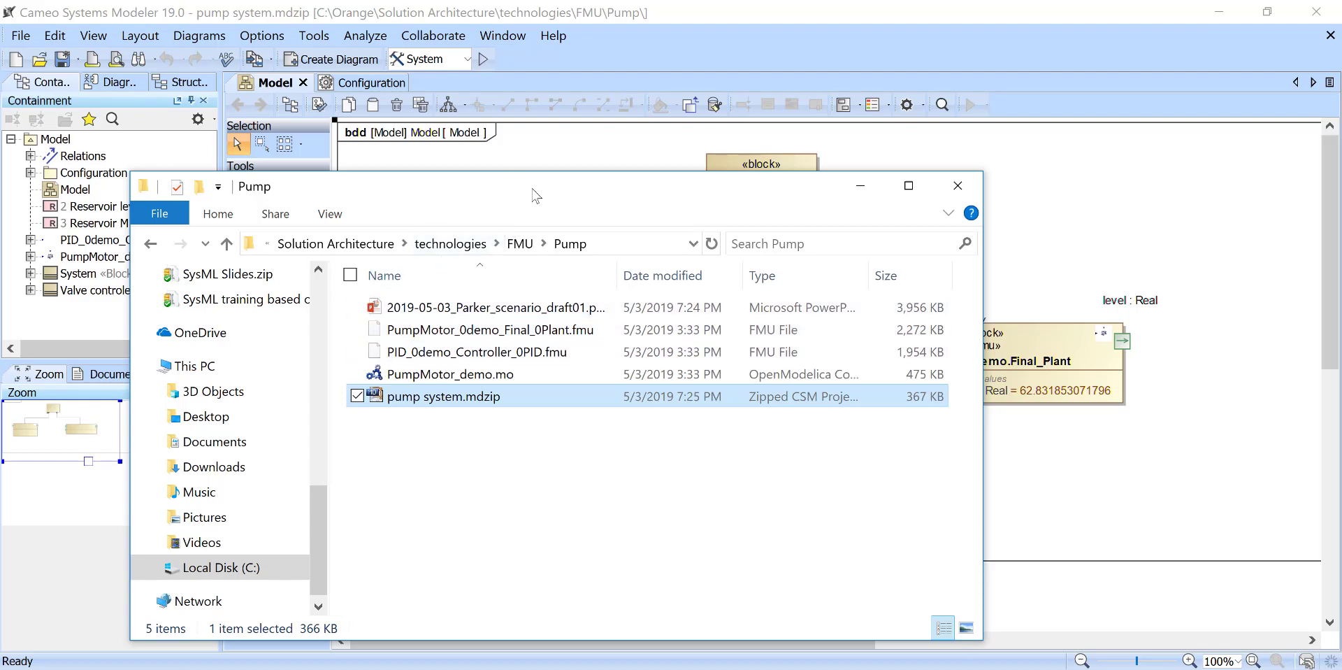
left_click_drag(532, 196, 1108, 132)
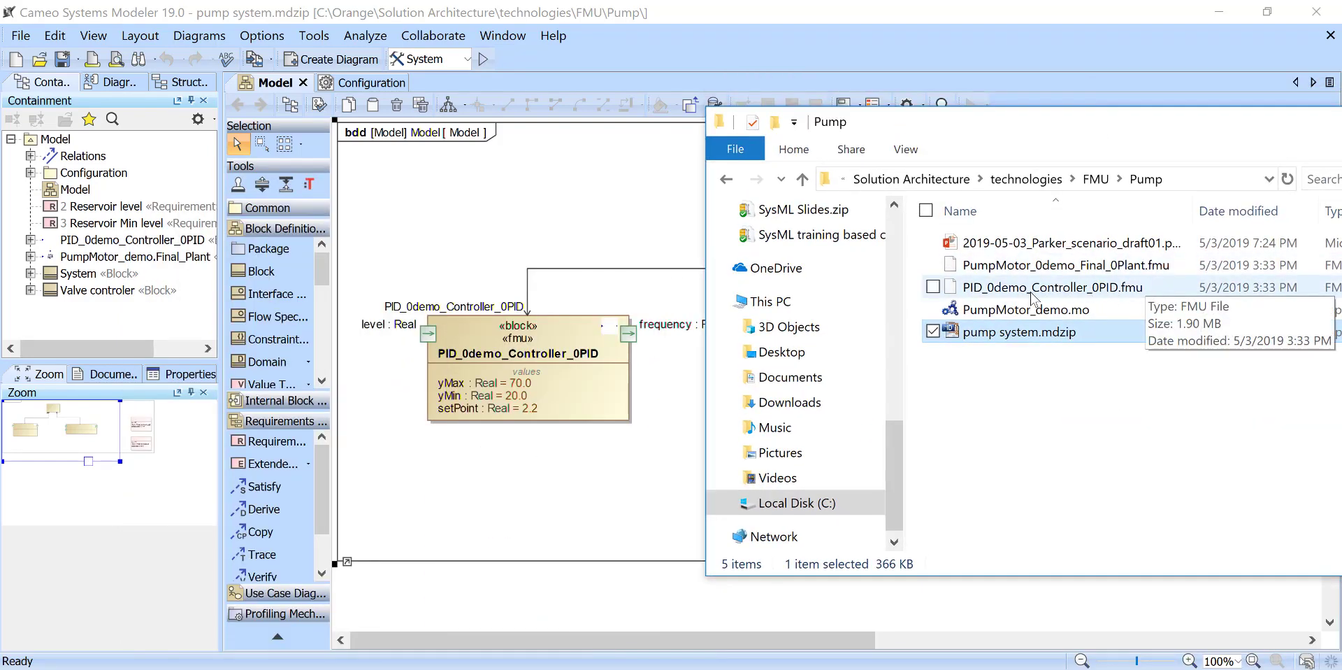
left_click_drag(1033, 288, 472, 471)
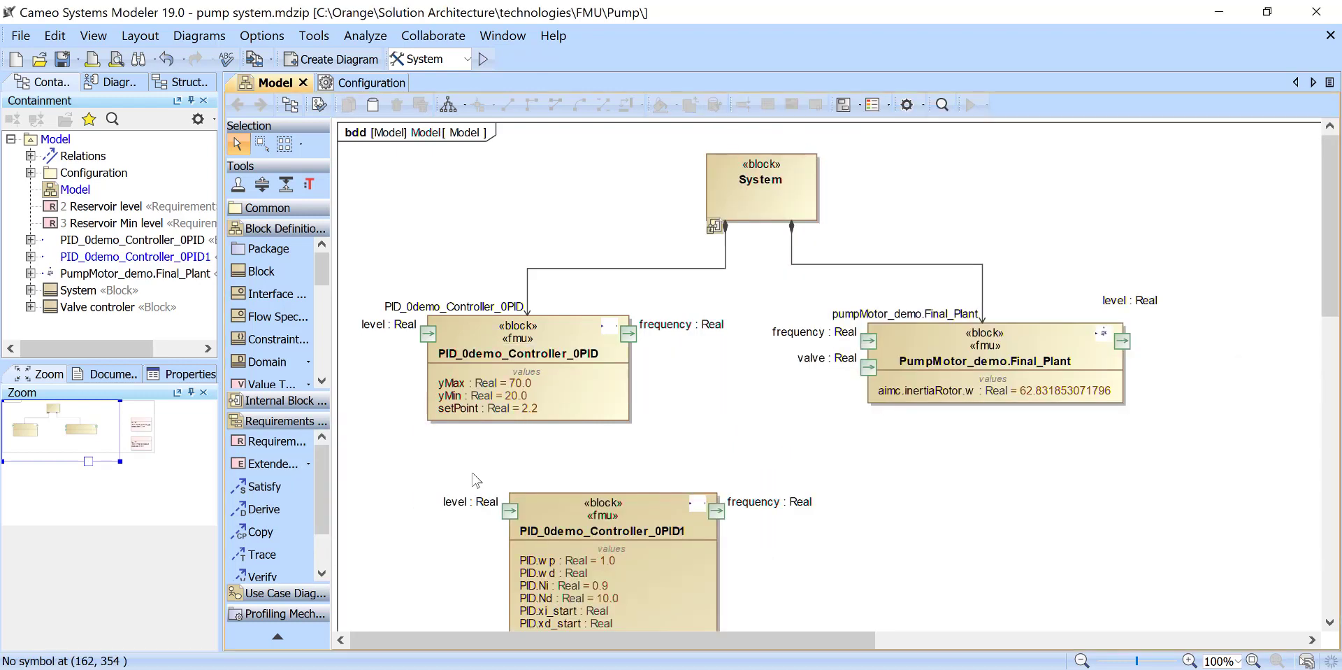
- Review the imported controller block's ports and value properties against the existing controller block, and undo the import
scroll(472, 471, "down", 5)
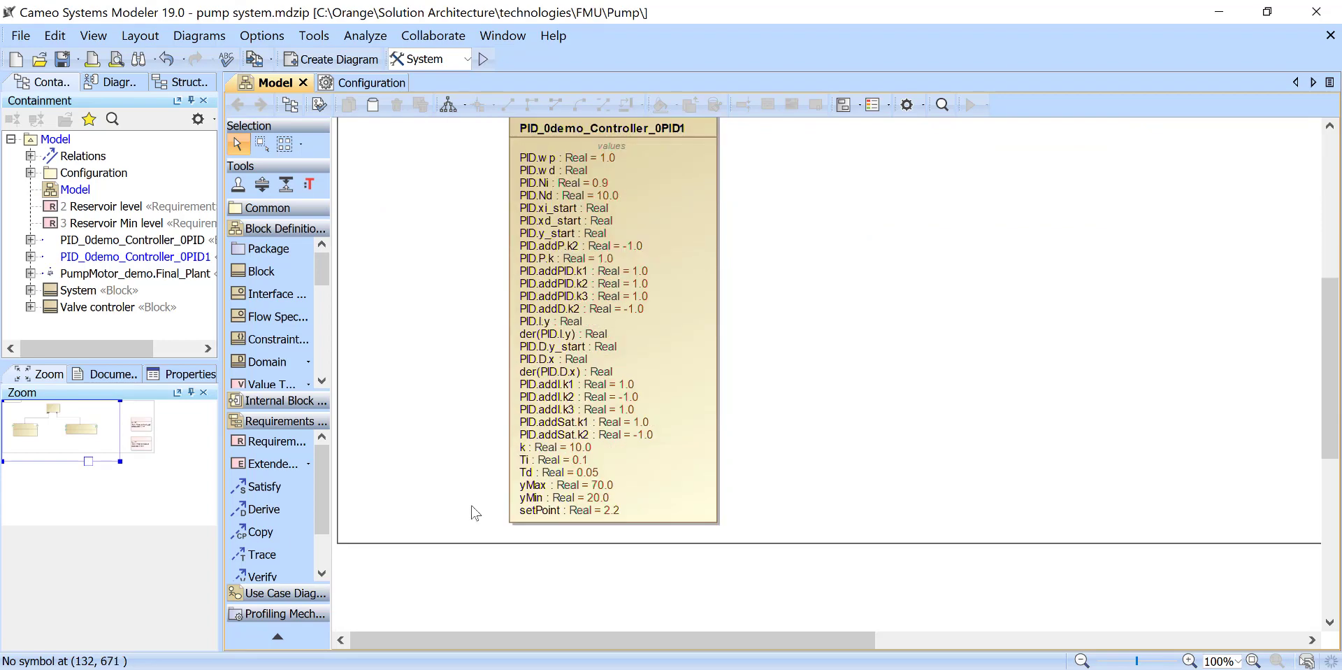
scroll(471, 505, "up", 3)
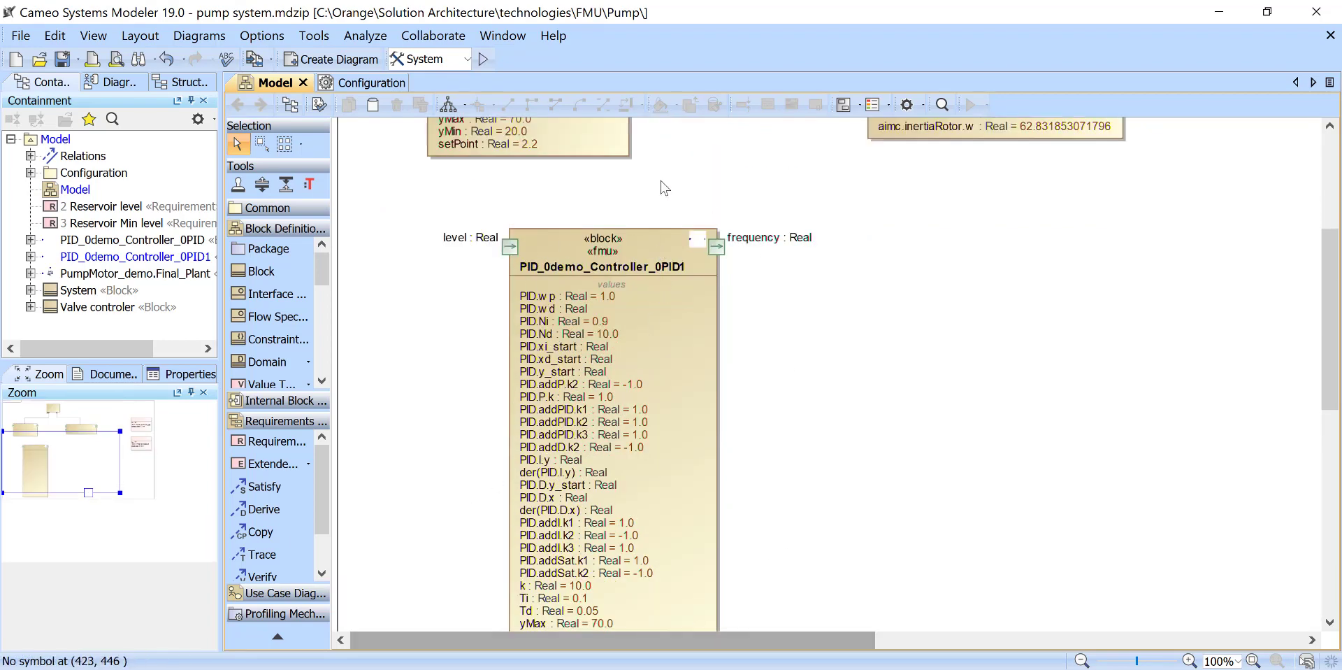
scroll(450, 455, "up", 3)
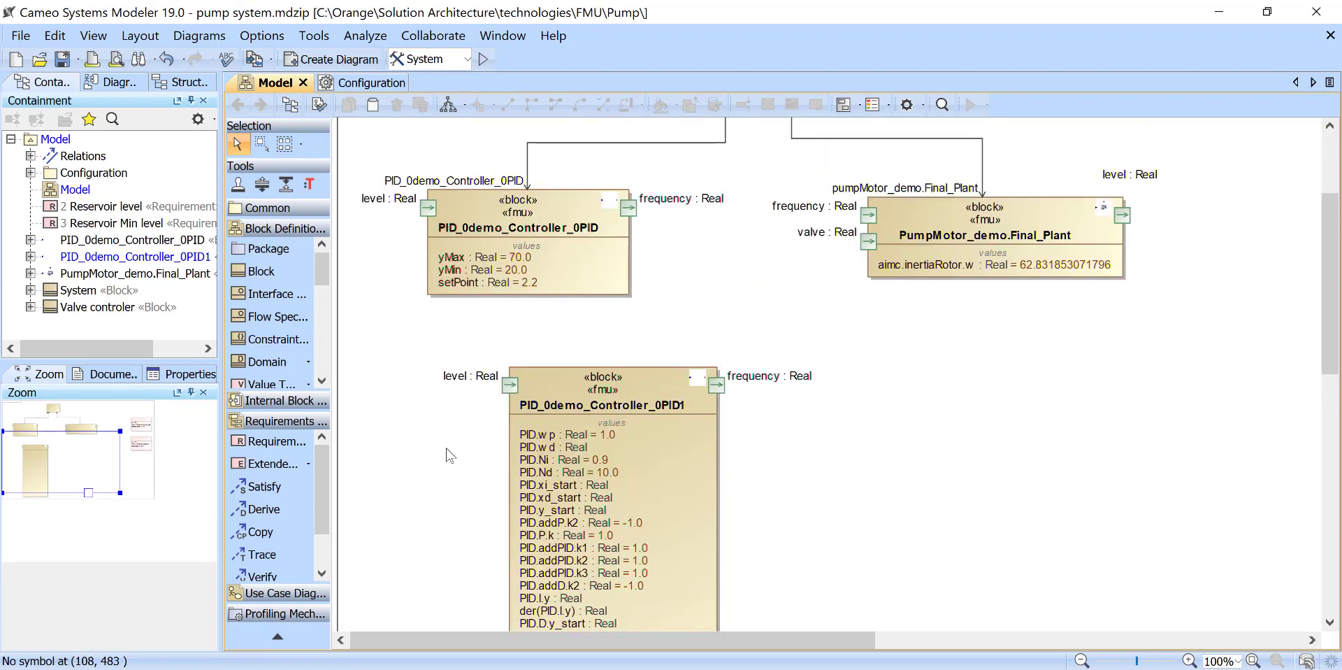
scroll(449, 456, "up", 3)
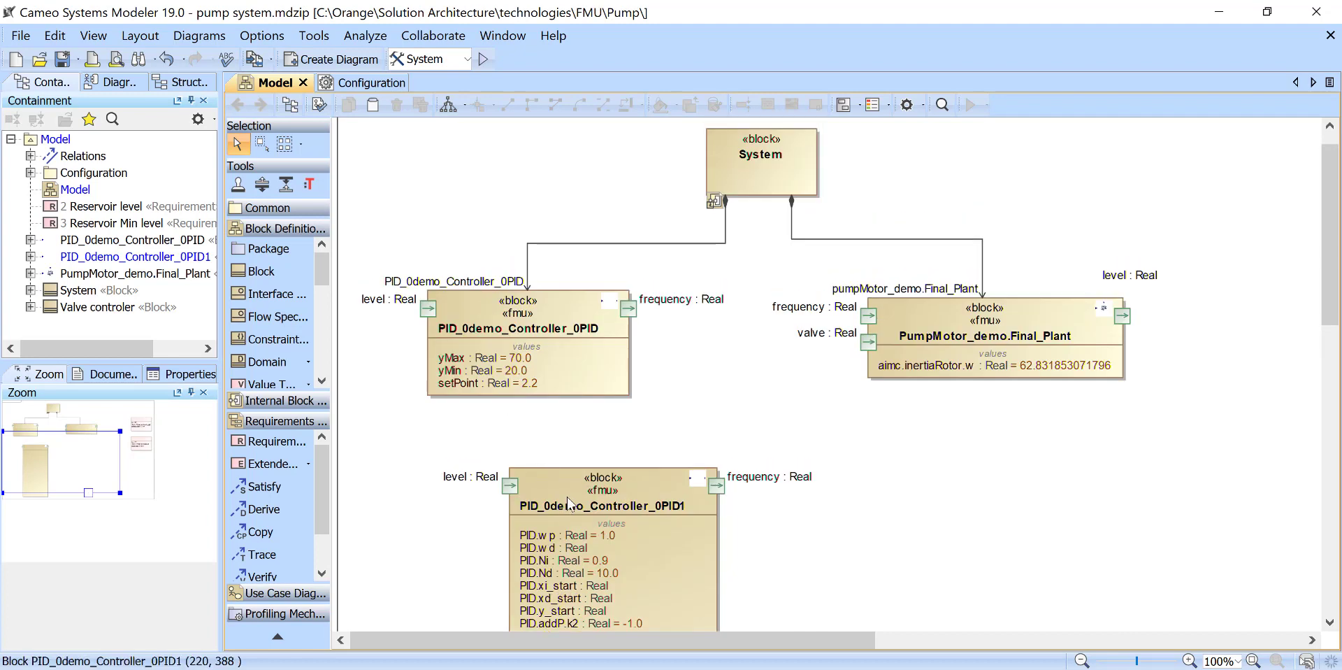
left_click(557, 480)
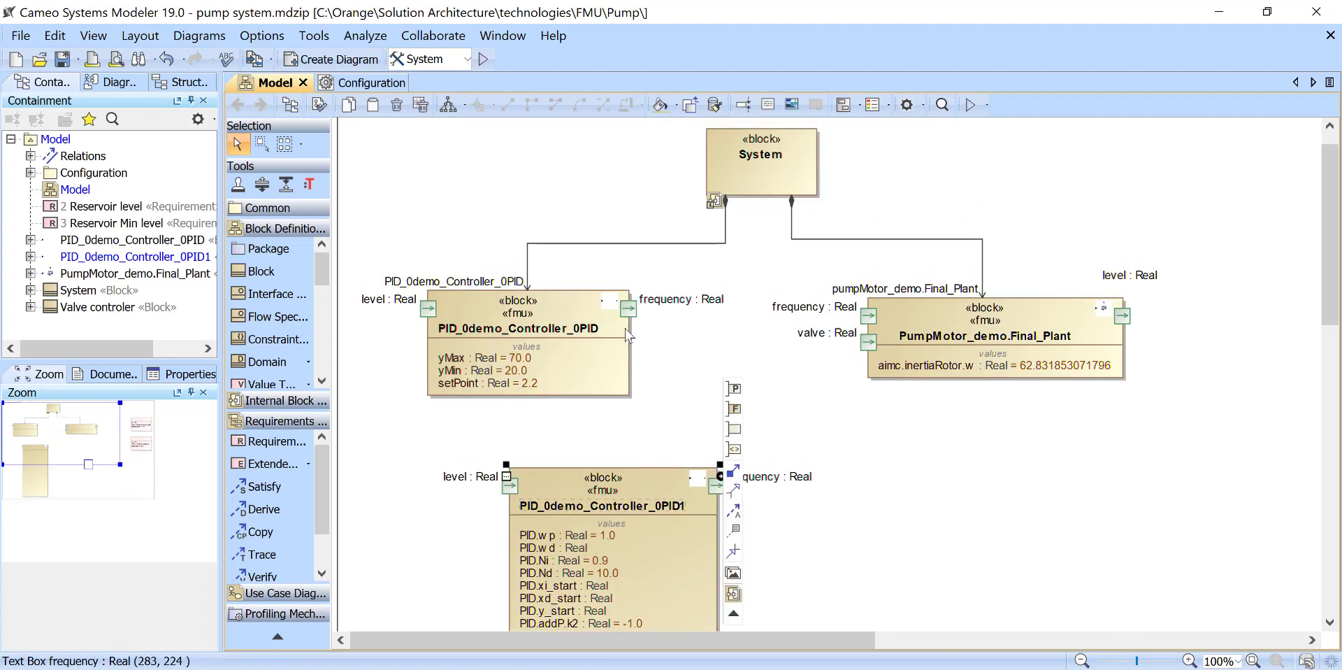
scroll(468, 489, "down", 2)
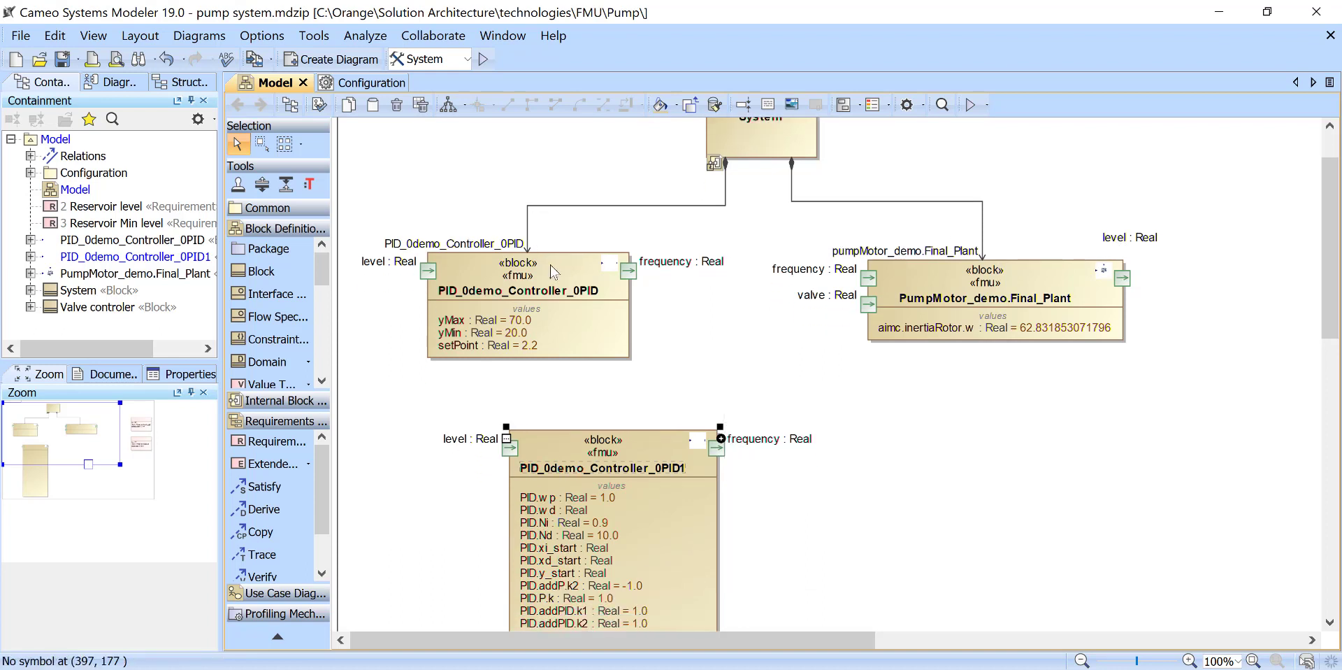
scroll(568, 502, "down", 3)
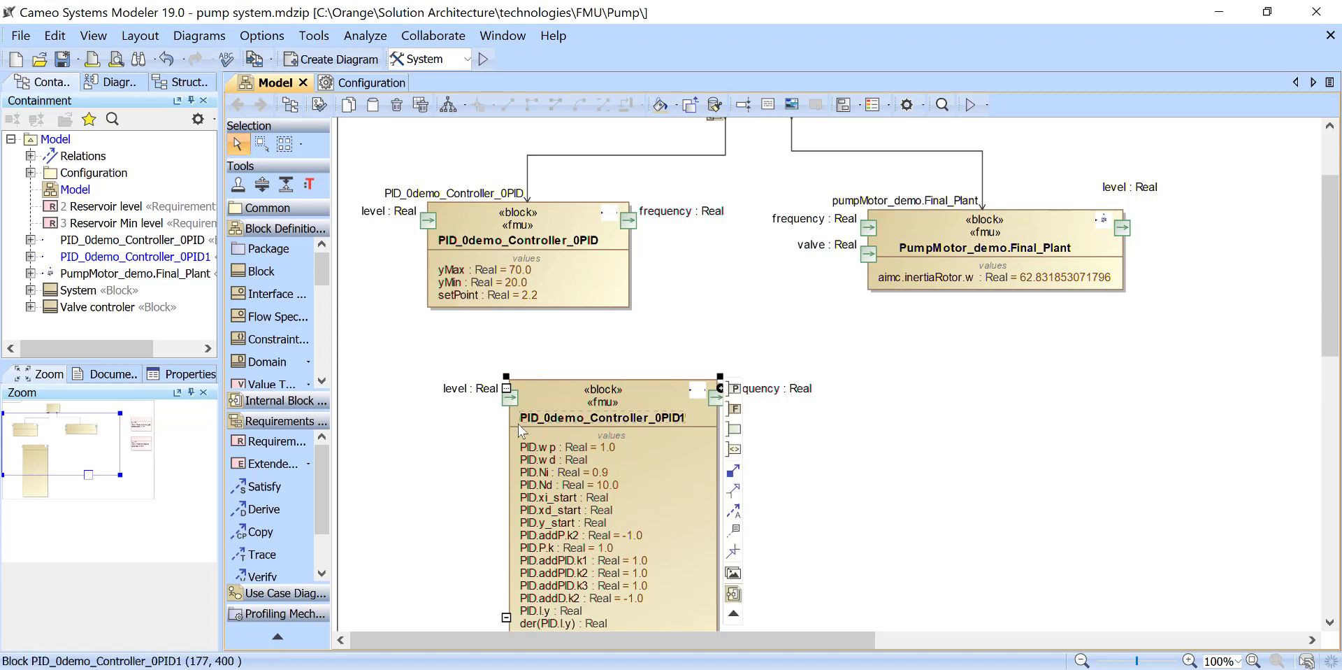
scroll(572, 424, "down", 2)
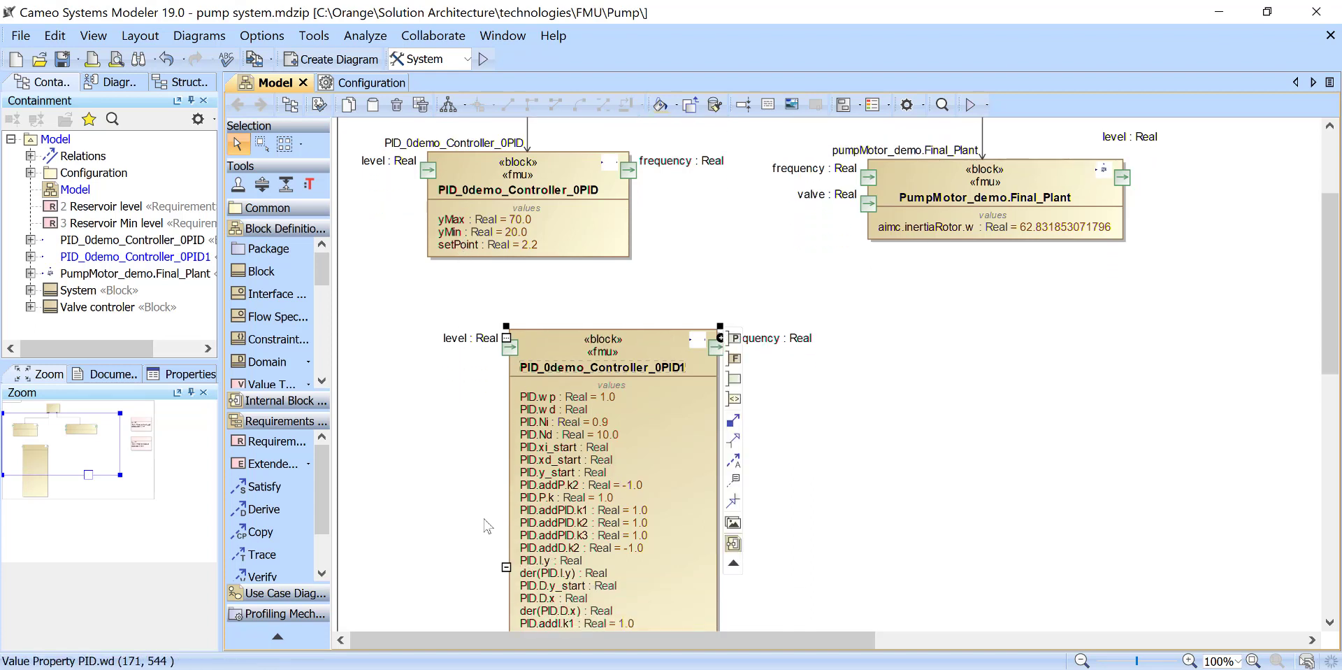
scroll(498, 459, "up", 3)
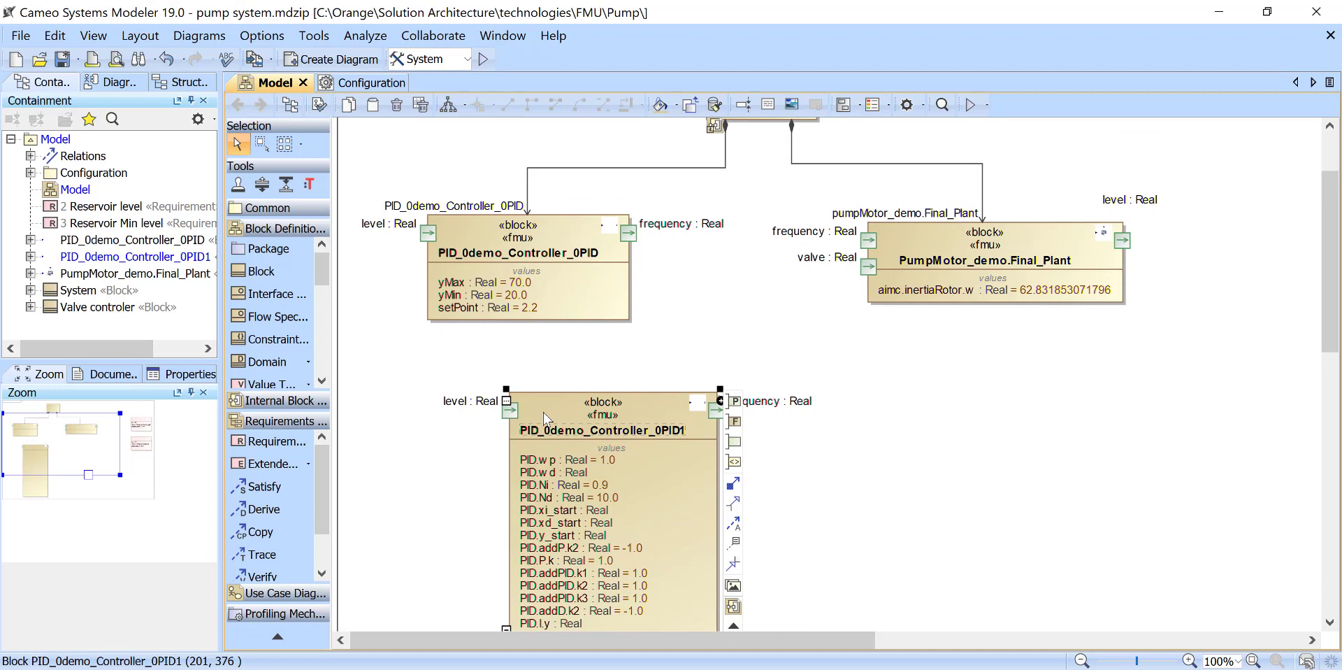
key("ctrl+z")
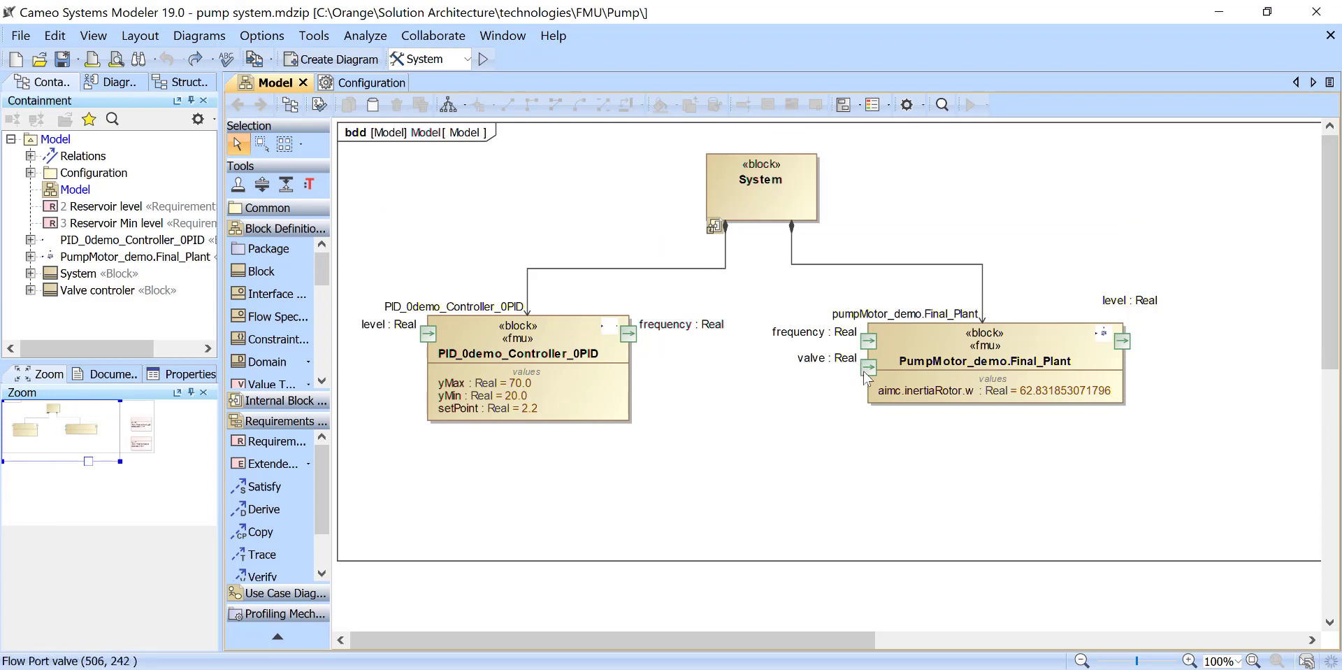
- Open the System block's internal block diagram and move the valve controler part further down, away from the pump motor plant
left_click(772, 174)
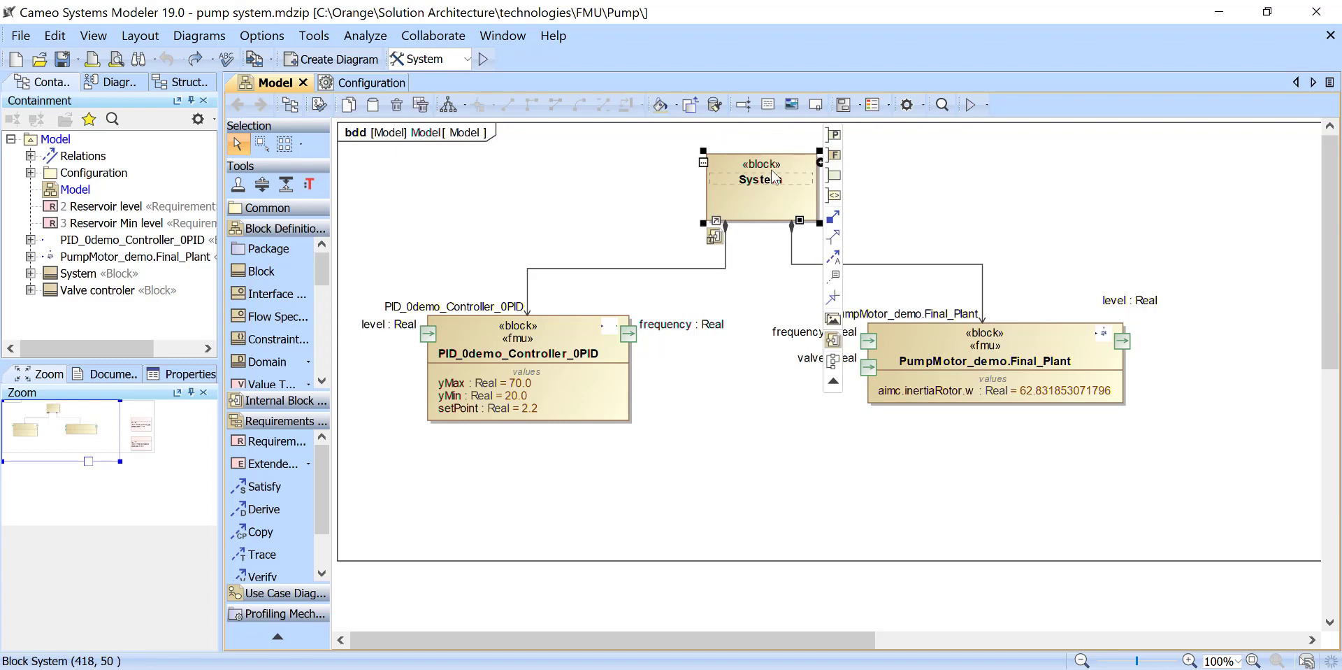
double_click(770, 169)
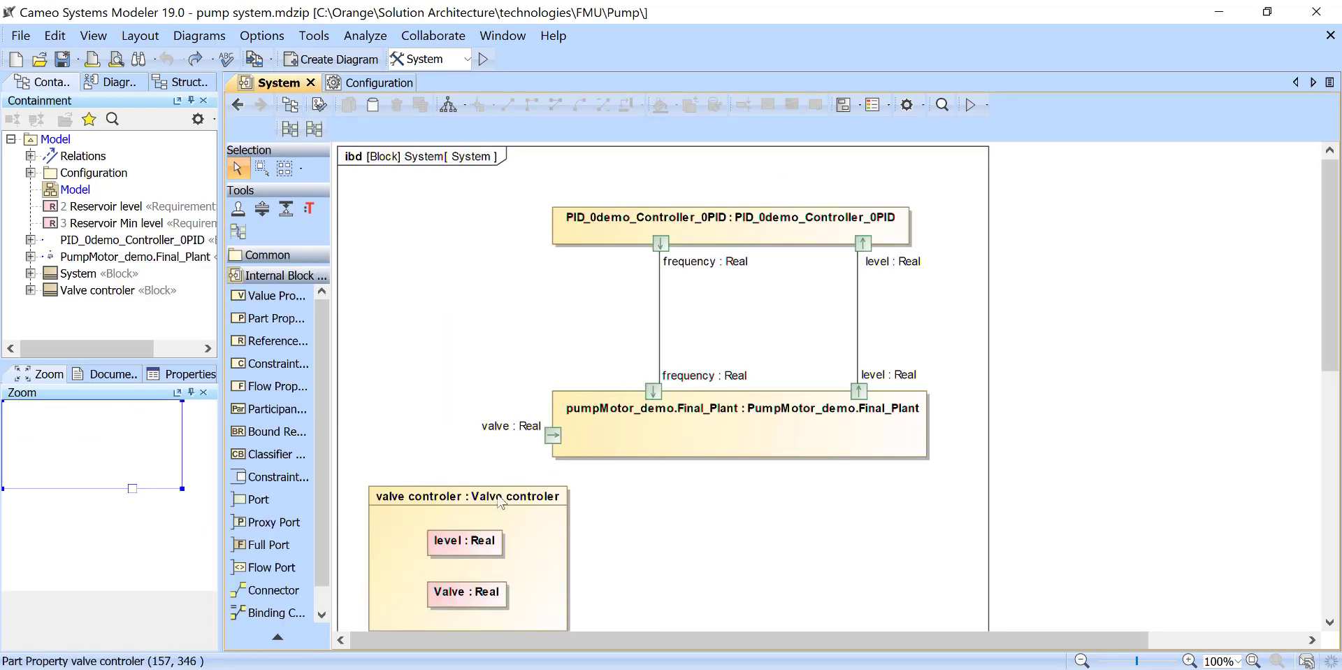
left_click_drag(497, 496, 493, 635)
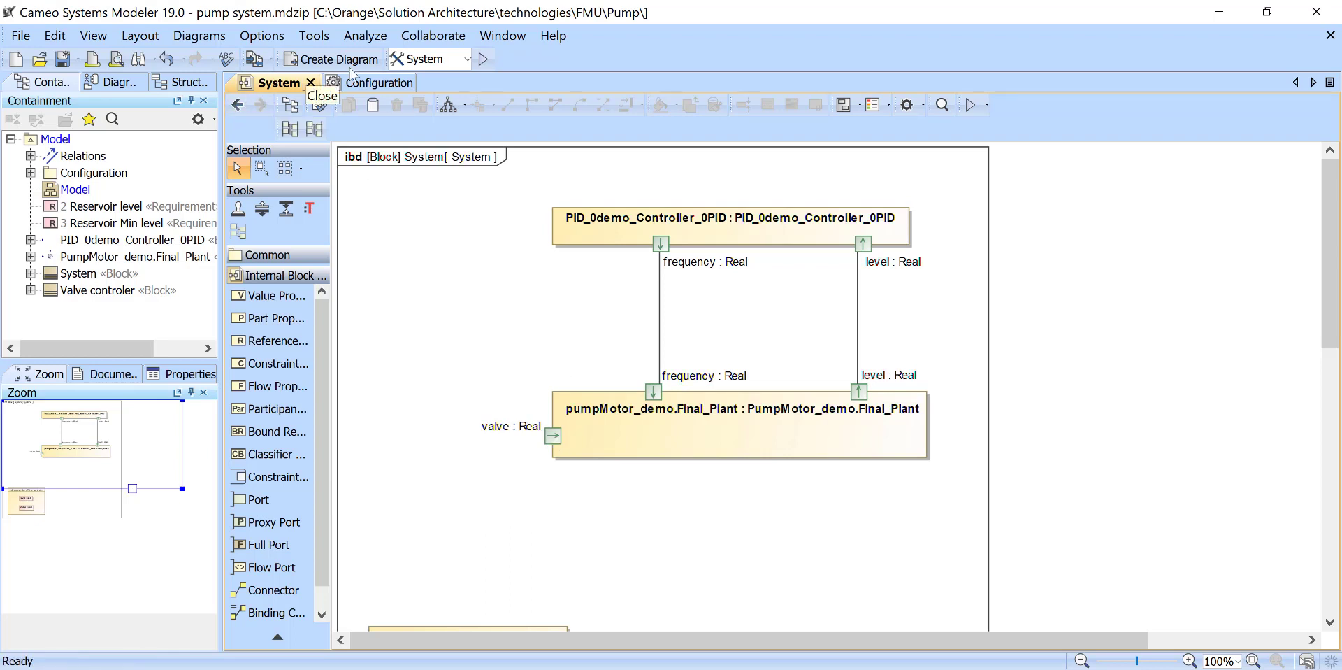
- Run the System simulation and move the setPoint plot window down, clear of the PID controller part
left_click(483, 59)
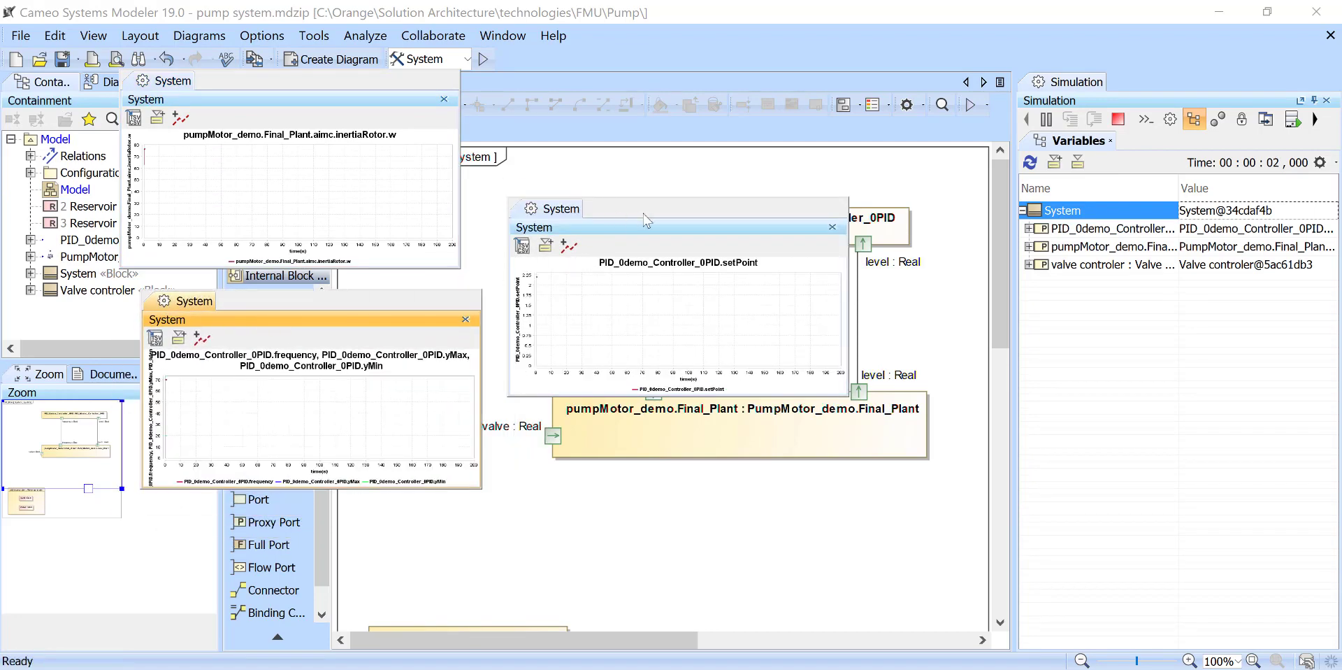
left_click_drag(627, 212, 622, 447)
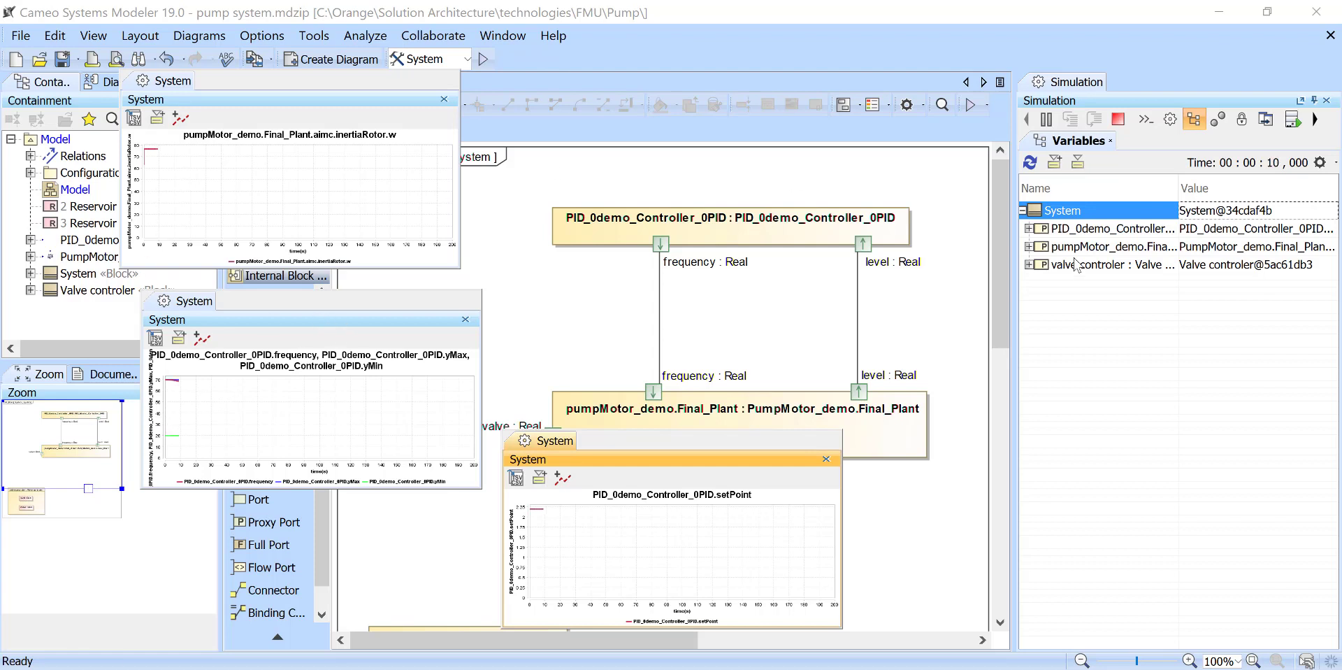
- Expand the pump motor plant and PID controller variables and monitor their frequency, level and valve values during the simulation
left_click(1028, 246)
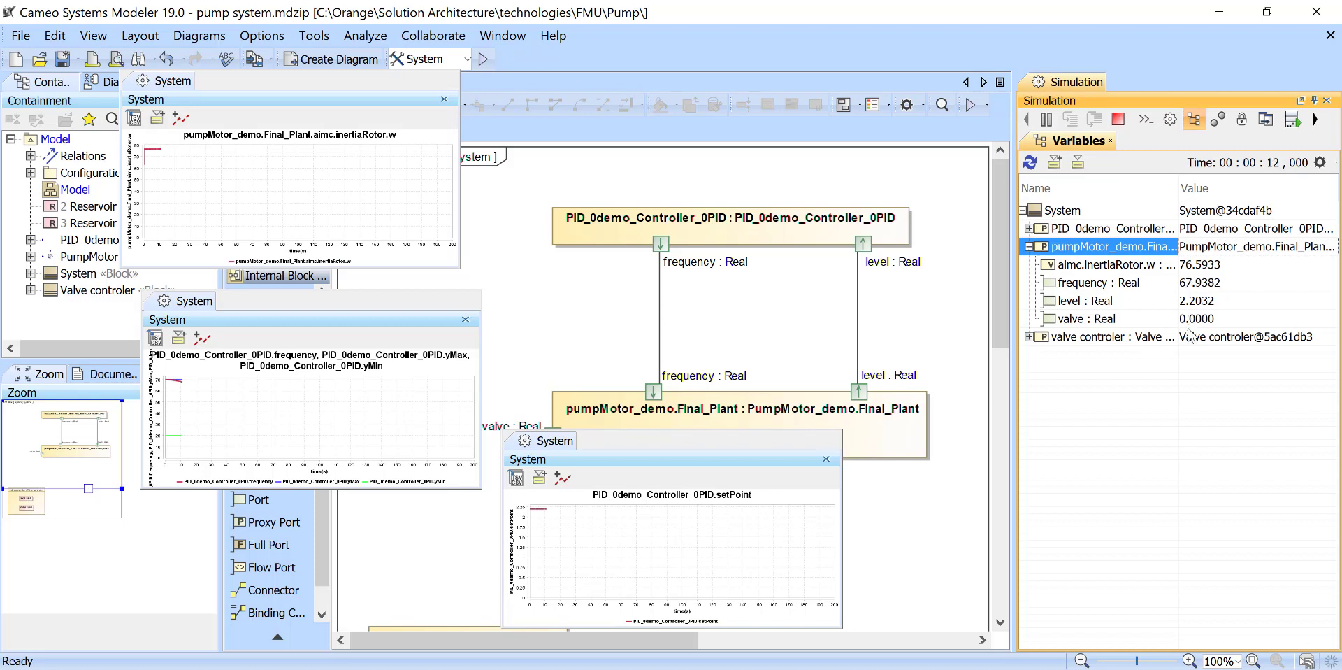
left_click(1028, 228)
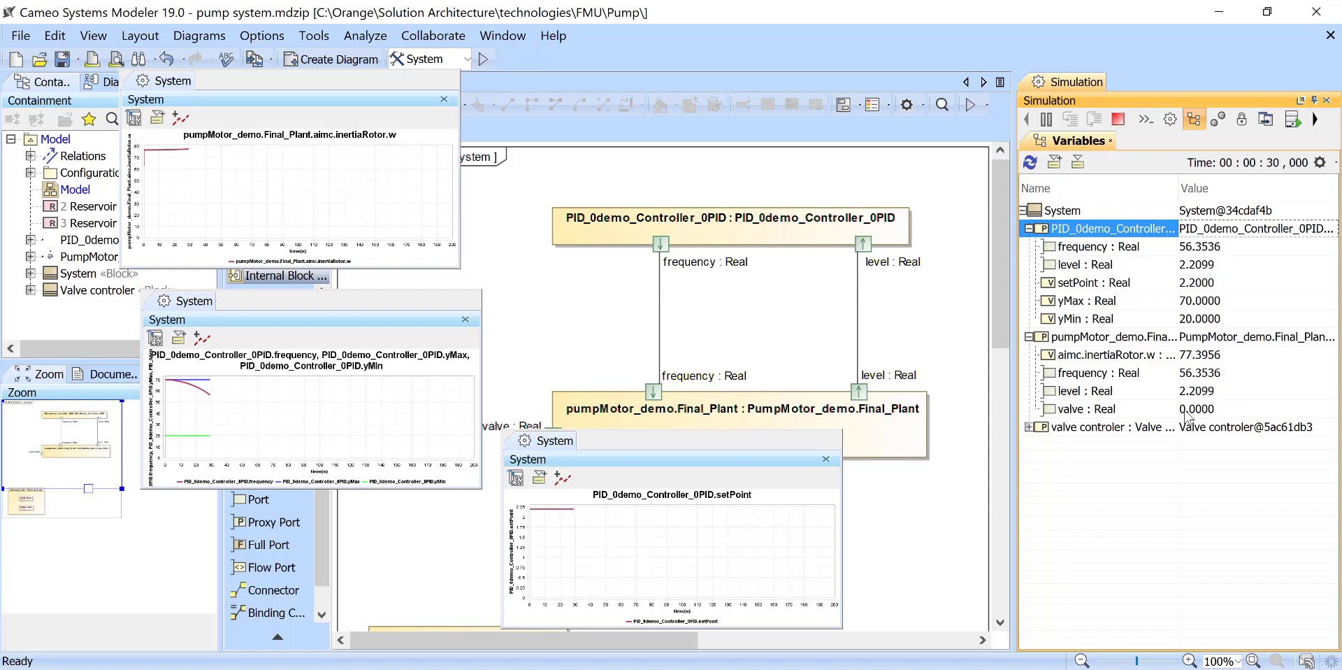
left_click(1152, 391)
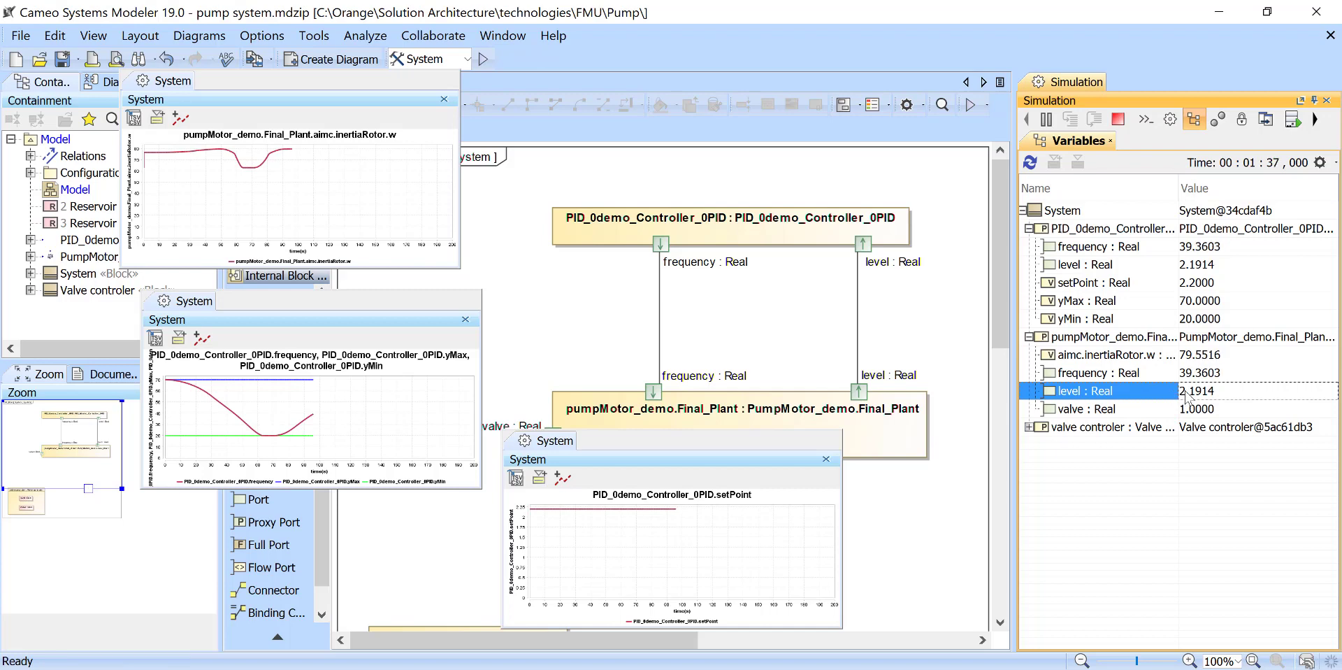
- Set the plant's valve variable to 0 in the running simulation and terminate the simulation
double_click(1188, 409)
type("0")
left_click(1164, 381)
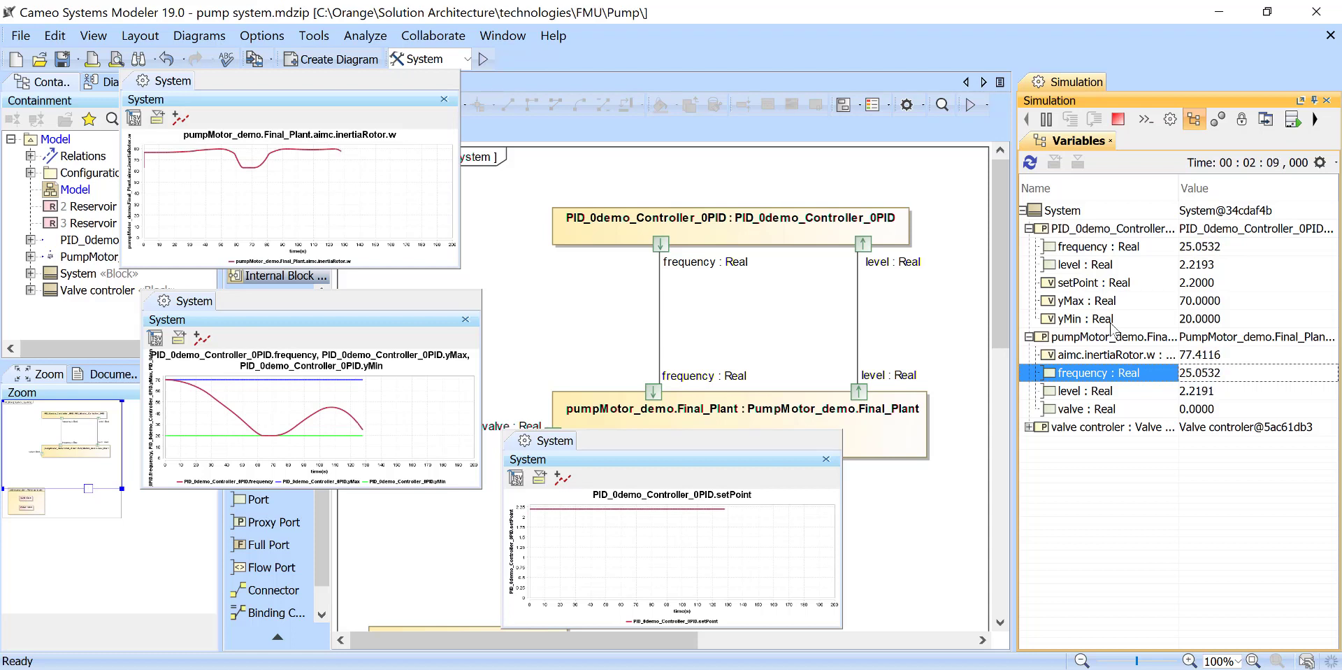
left_click(1118, 122)
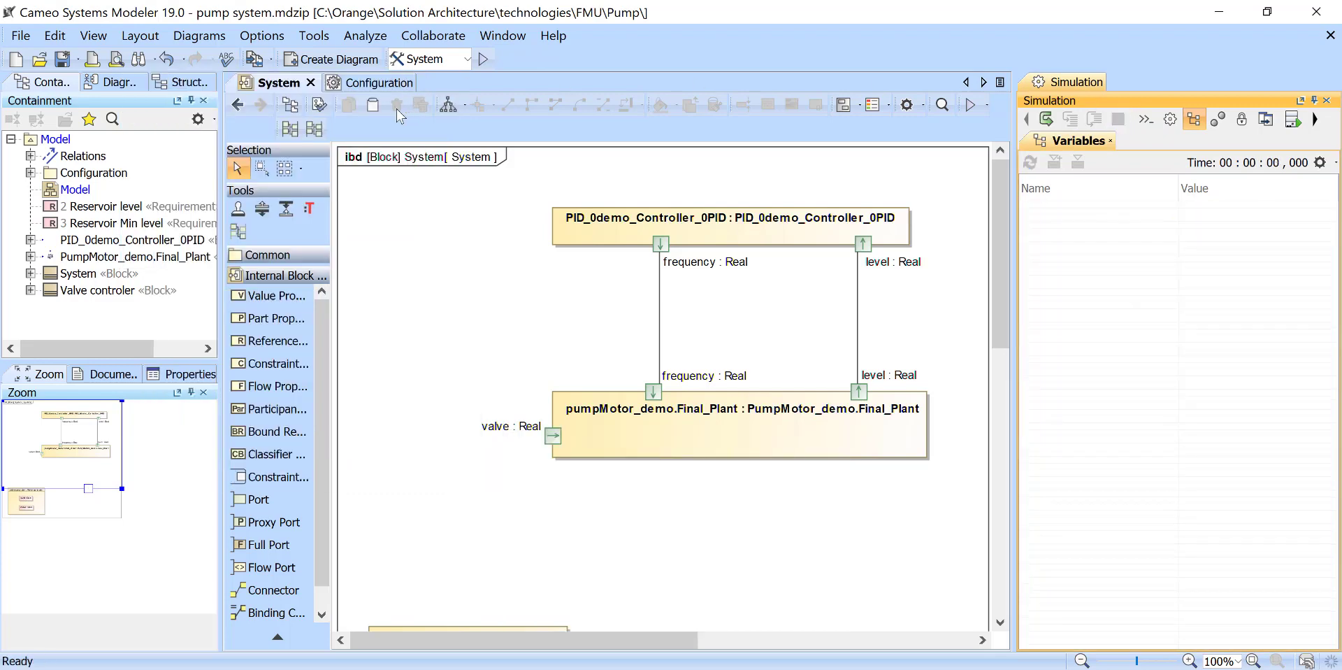
- Return to the Model block diagram and move the Reservoir level and Reservoir Min level requirements closer to the plant block, stacked in one column
left_click(238, 104)
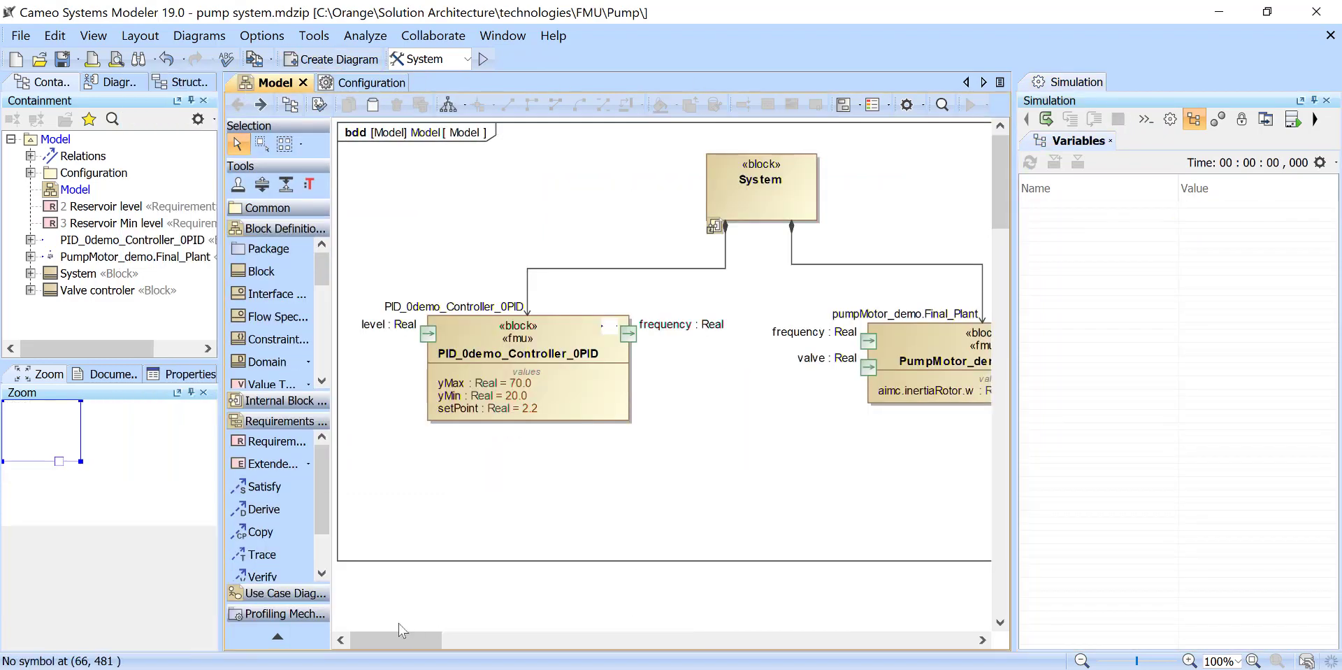
left_click_drag(404, 647, 617, 646)
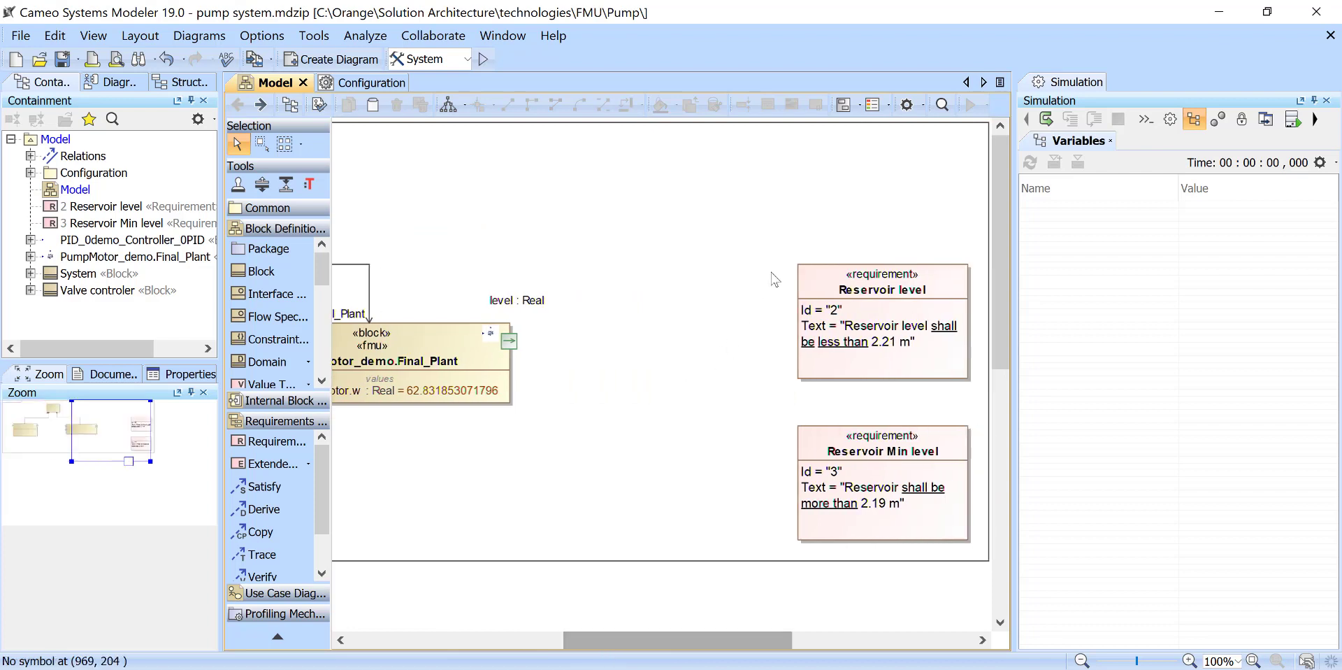
left_click_drag(803, 272, 721, 251)
left_click_drag(850, 451, 763, 414)
left_click_drag(755, 272, 711, 258)
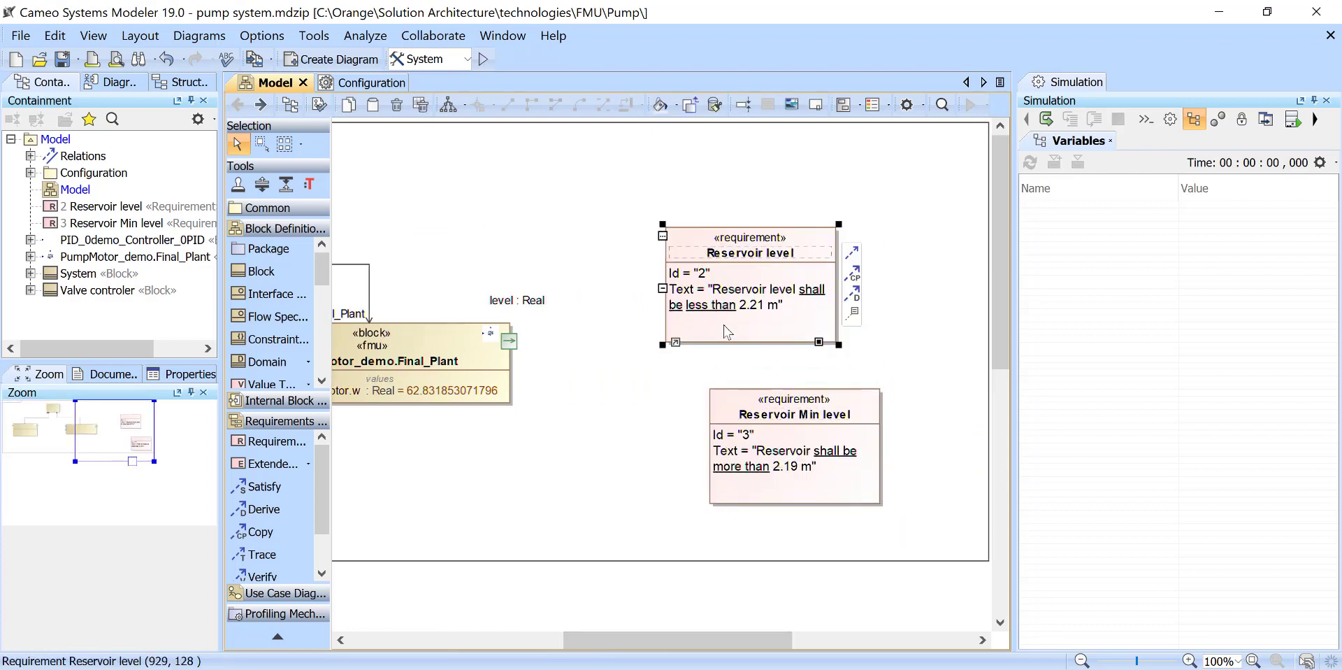
left_click_drag(718, 405, 674, 384)
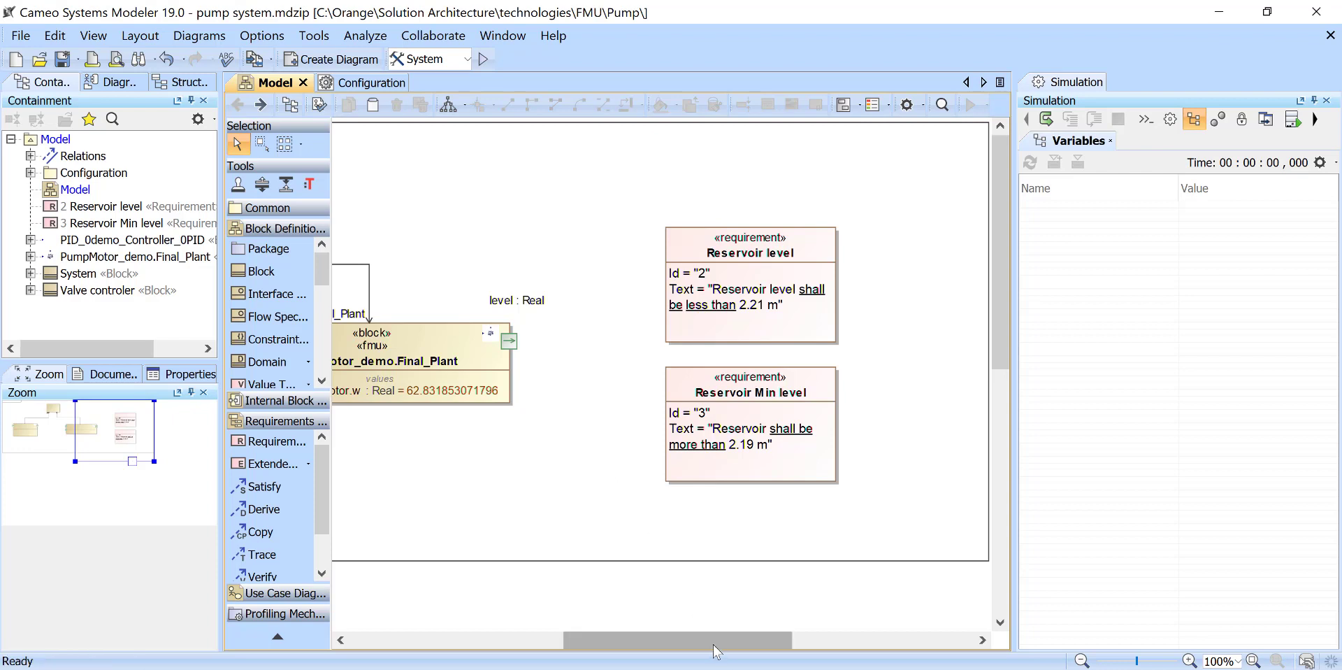
- Create a Satisfy relationship from the PumpMotor_demo.Final_Plant block's level port to the Reservoir level requirement
left_click_drag(716, 642, 684, 649)
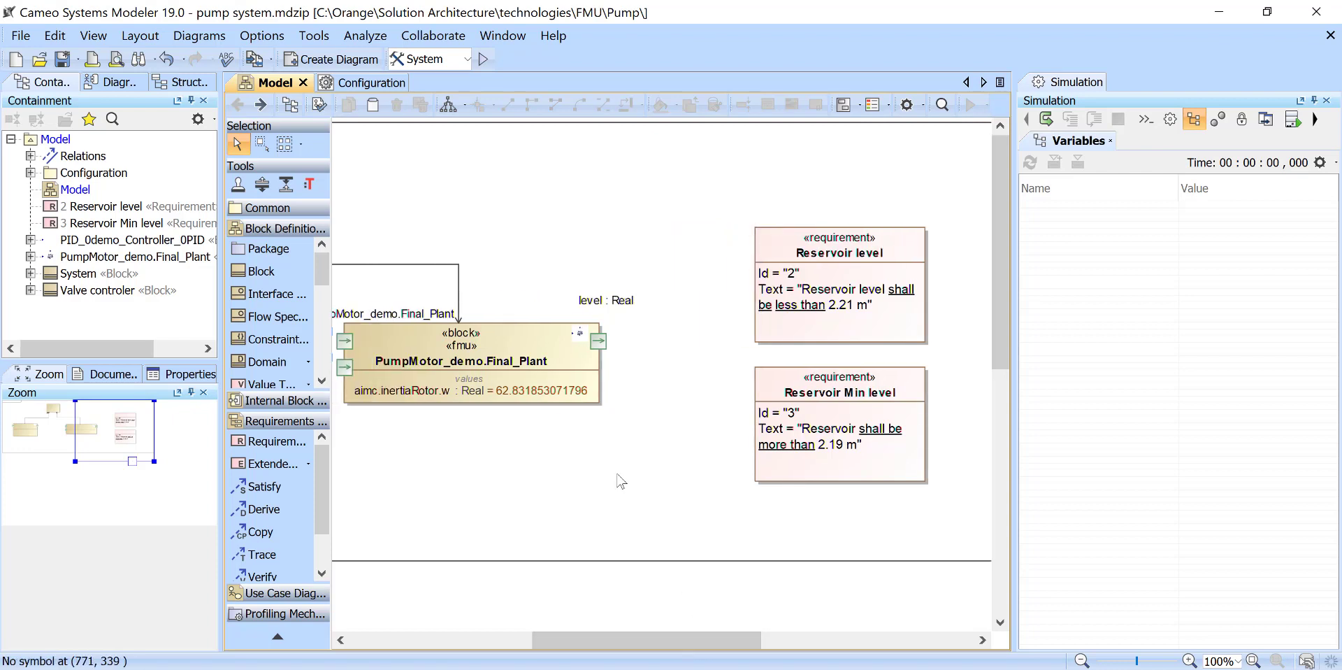
left_click(599, 341)
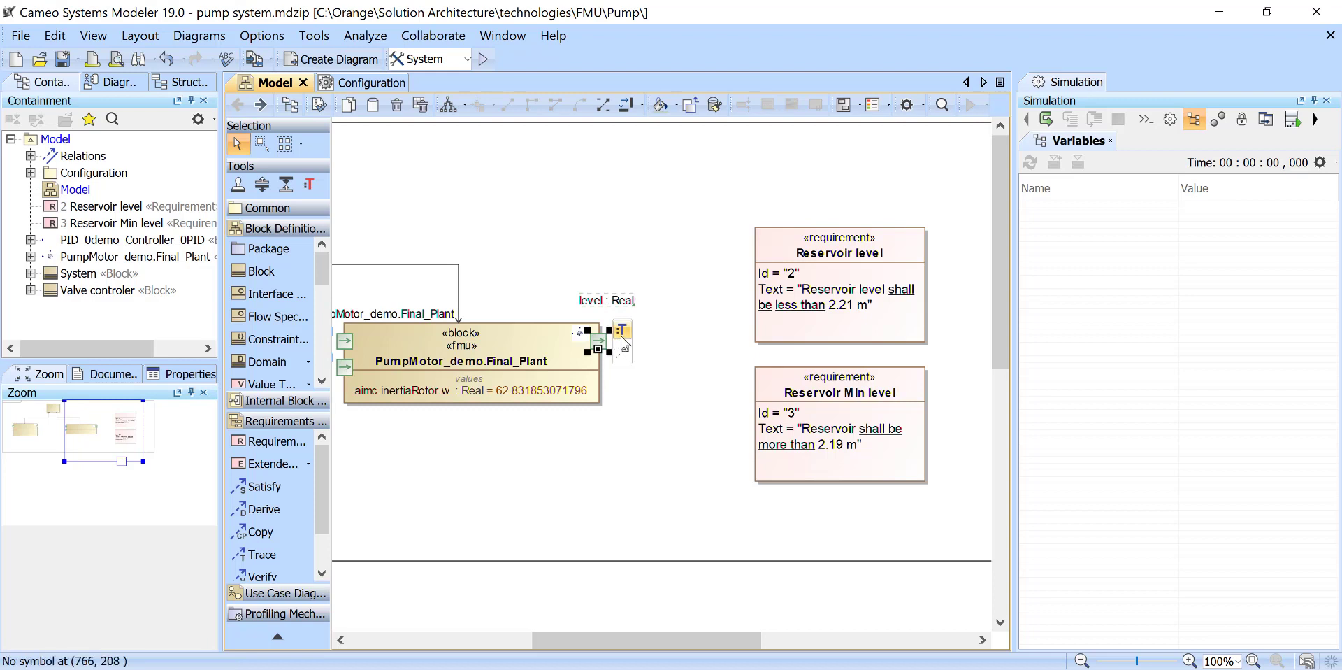
left_click(262, 487)
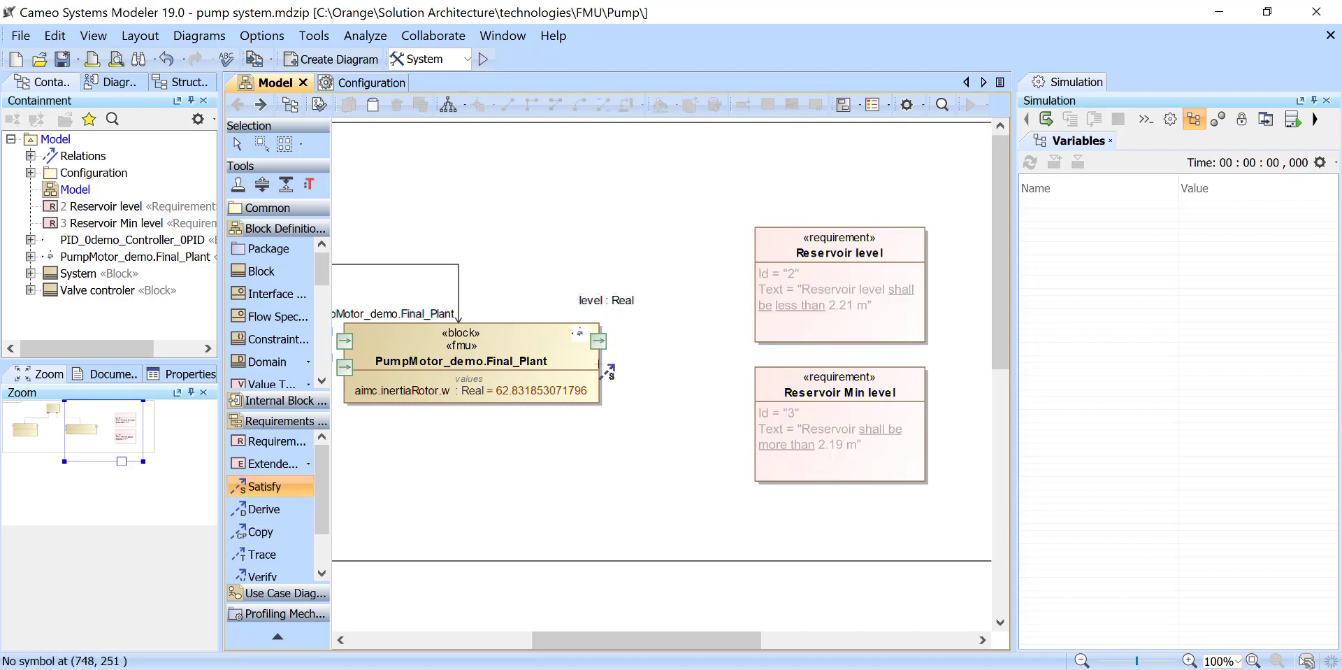
left_click(599, 342)
left_click(783, 245)
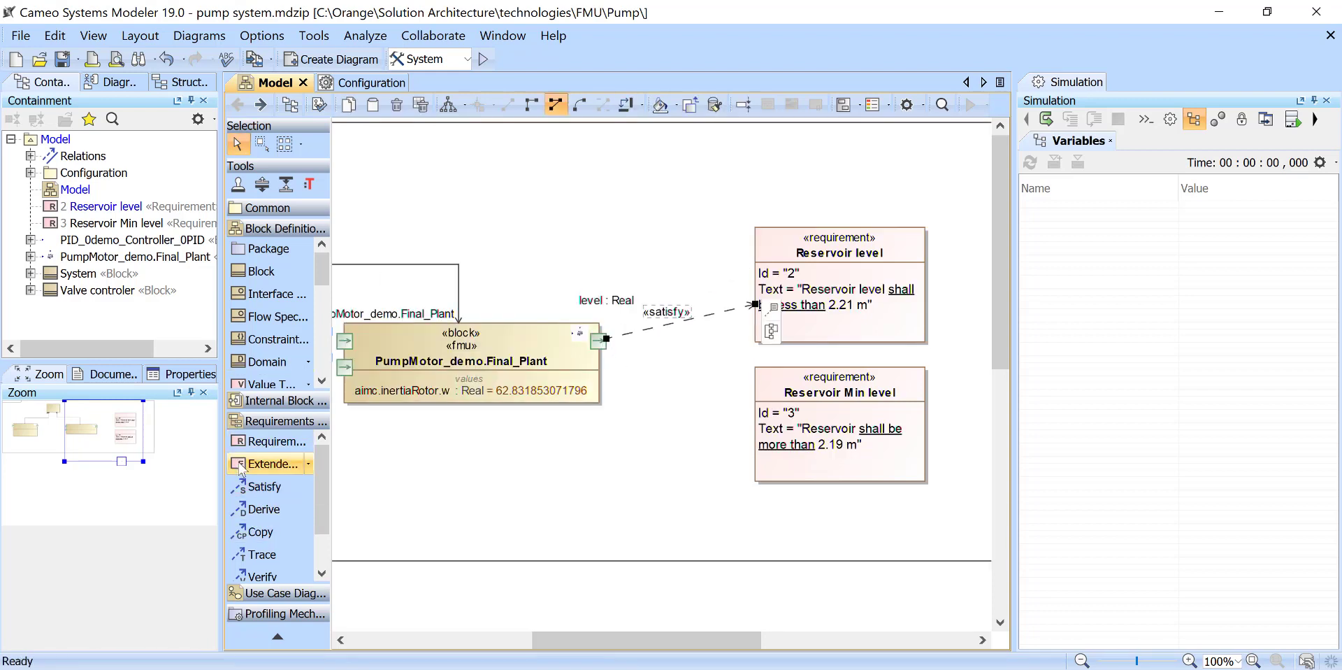
- Create a Satisfy relationship from the plant block's level port to the Reservoir Min level requirement
left_click(261, 486)
left_click(599, 342)
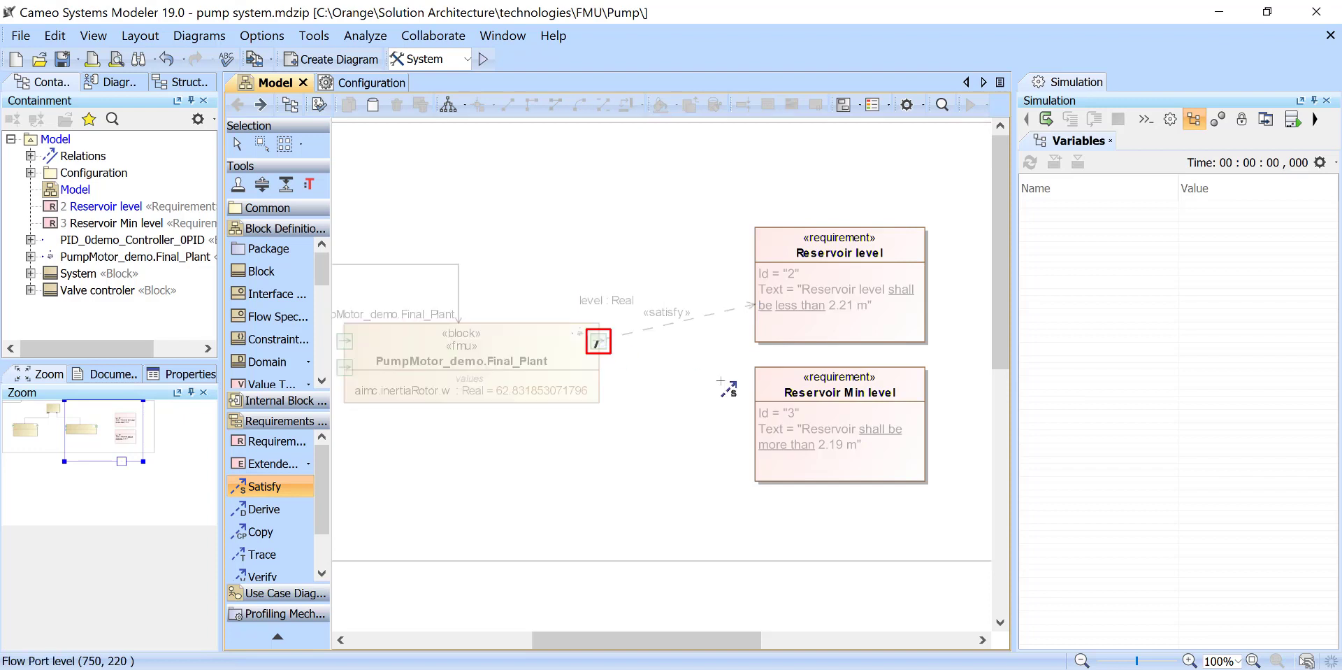
left_click(854, 408)
- View the glossary description of "less than" in the Reservoir level requirement's text, and select the Reservoir Min level requirement
left_click(809, 315)
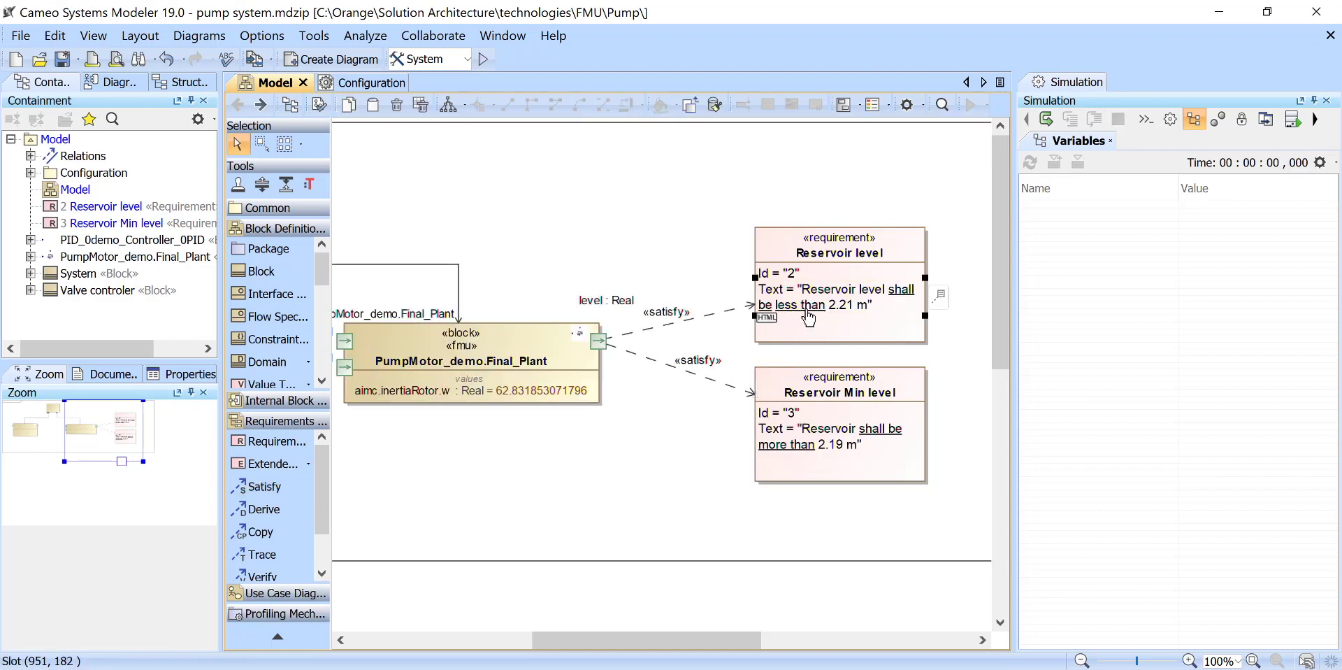
mouse_move(809, 316)
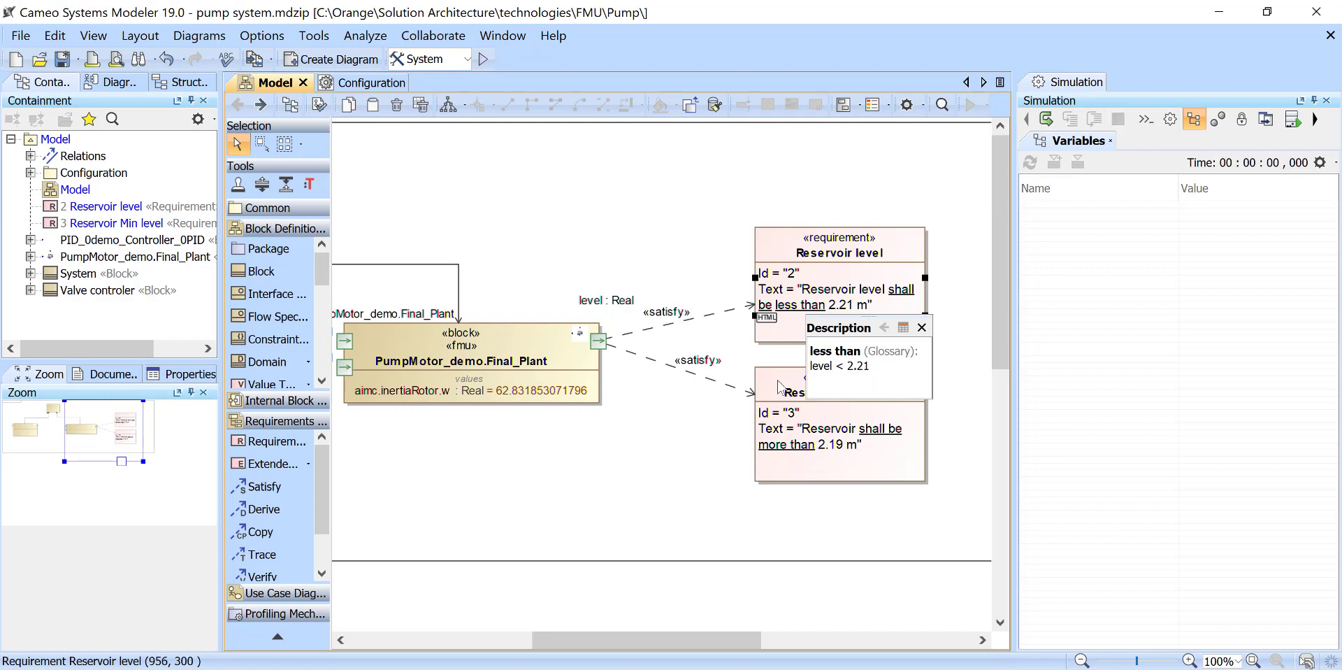
left_click(776, 463)
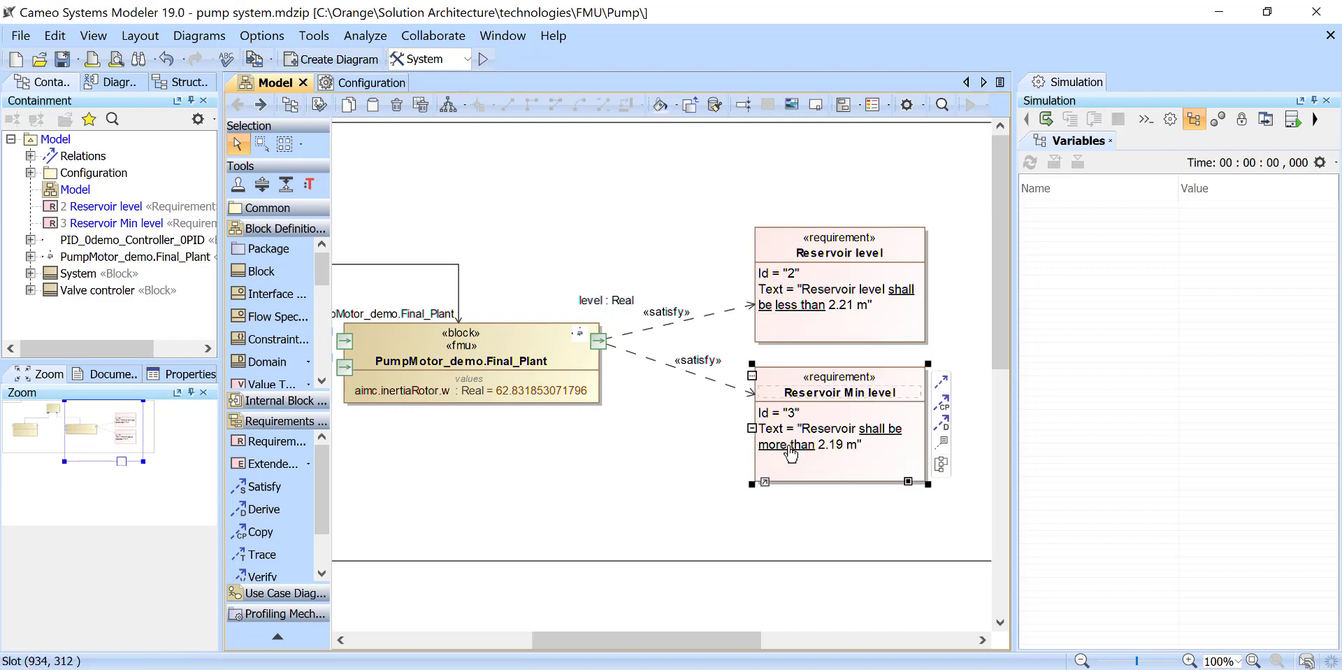
- View the glossary description of "more than" in the Reservoir Min level requirement, consult its entry in the Glossary table, and return to the Model diagram
mouse_move(791, 453)
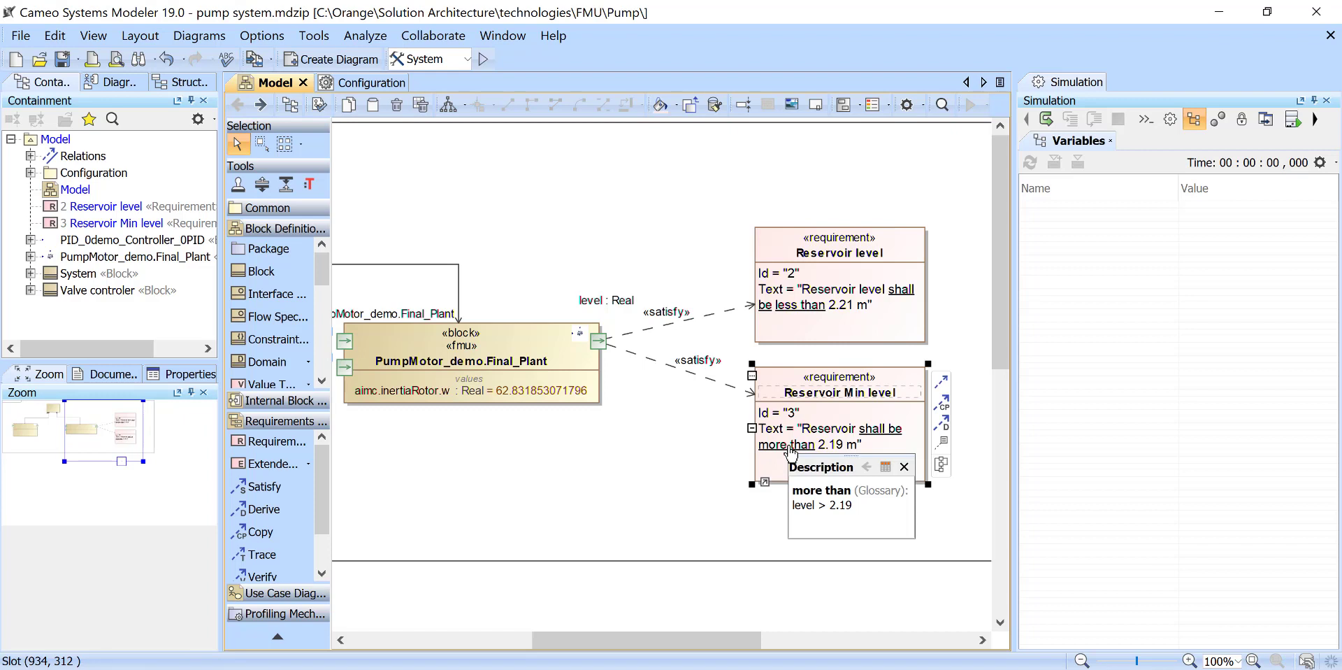
left_click(885, 466)
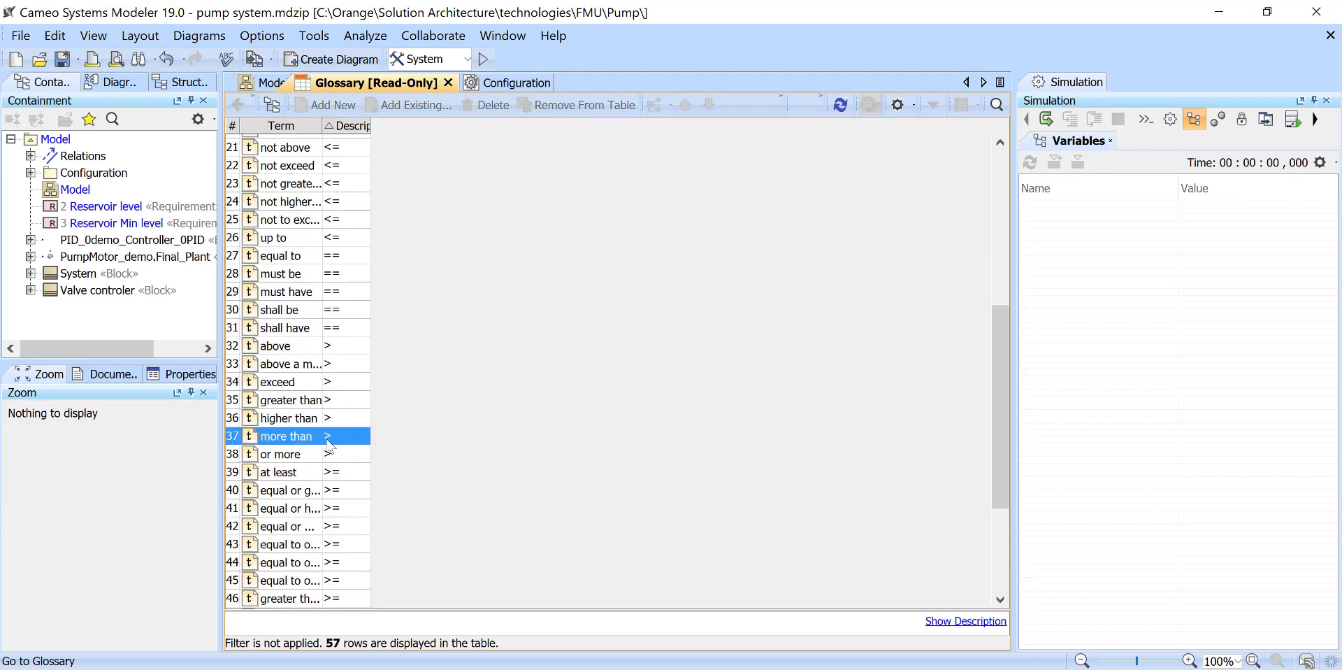
left_click(264, 81)
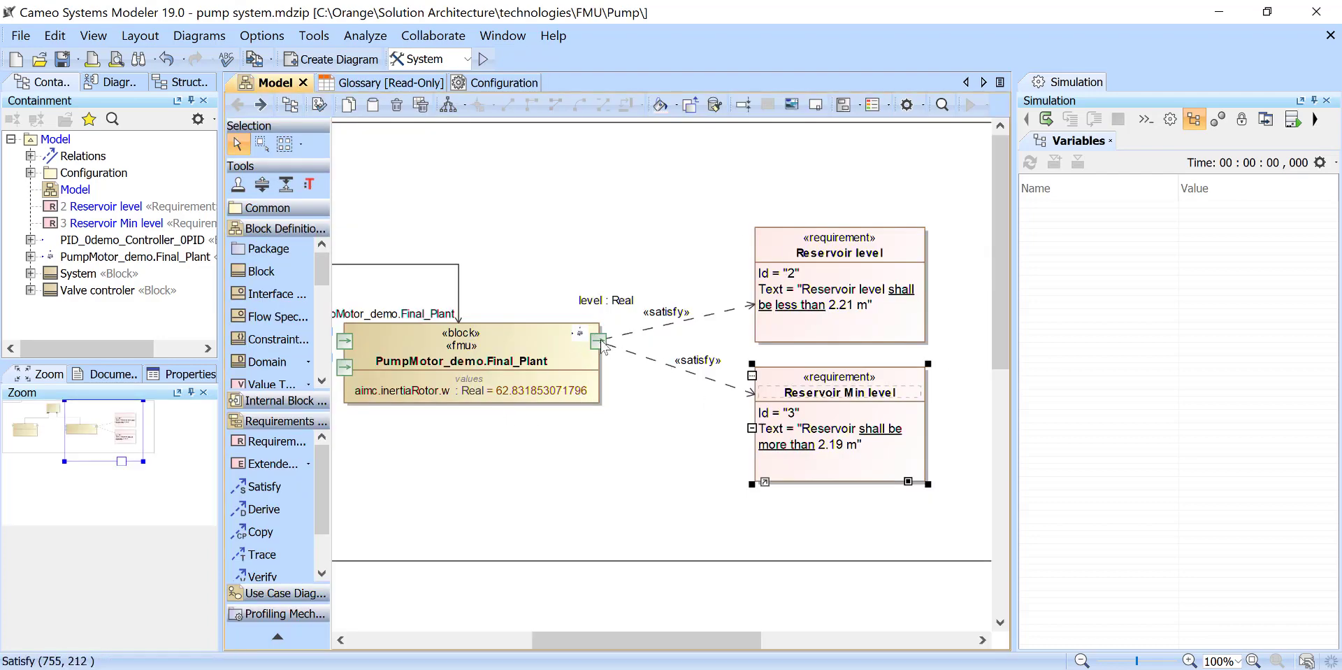
mouse_move(869, 448)
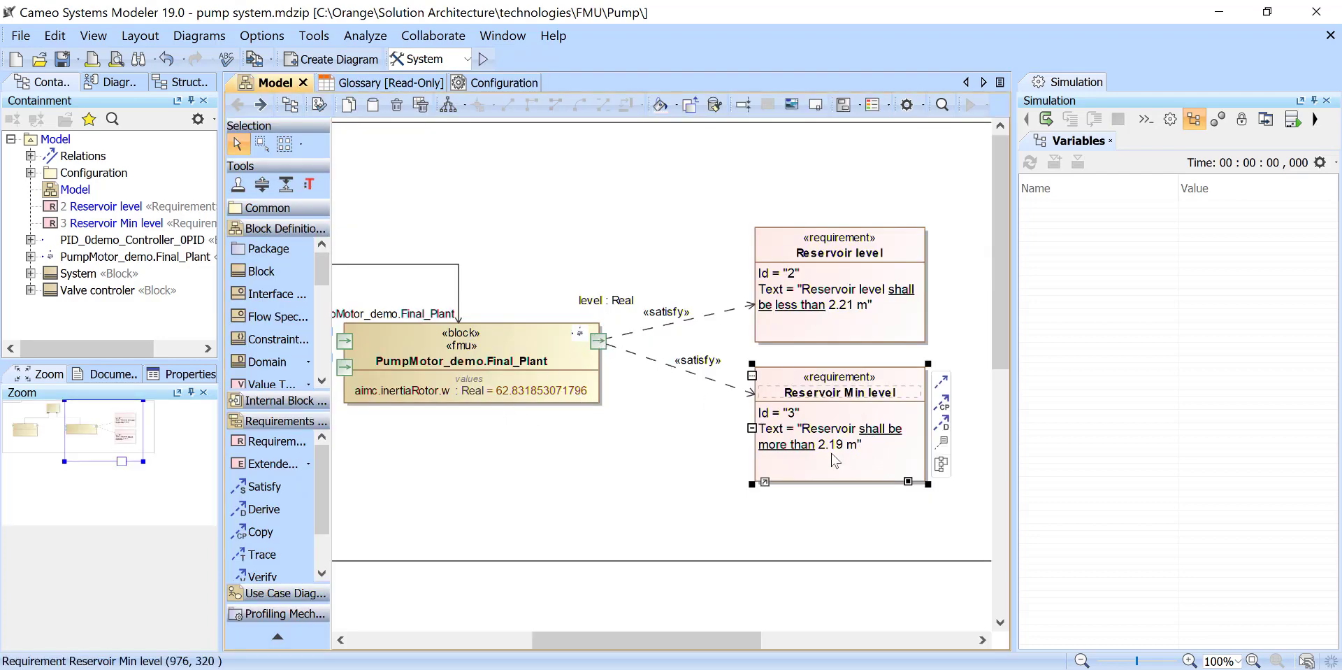
left_click(893, 350)
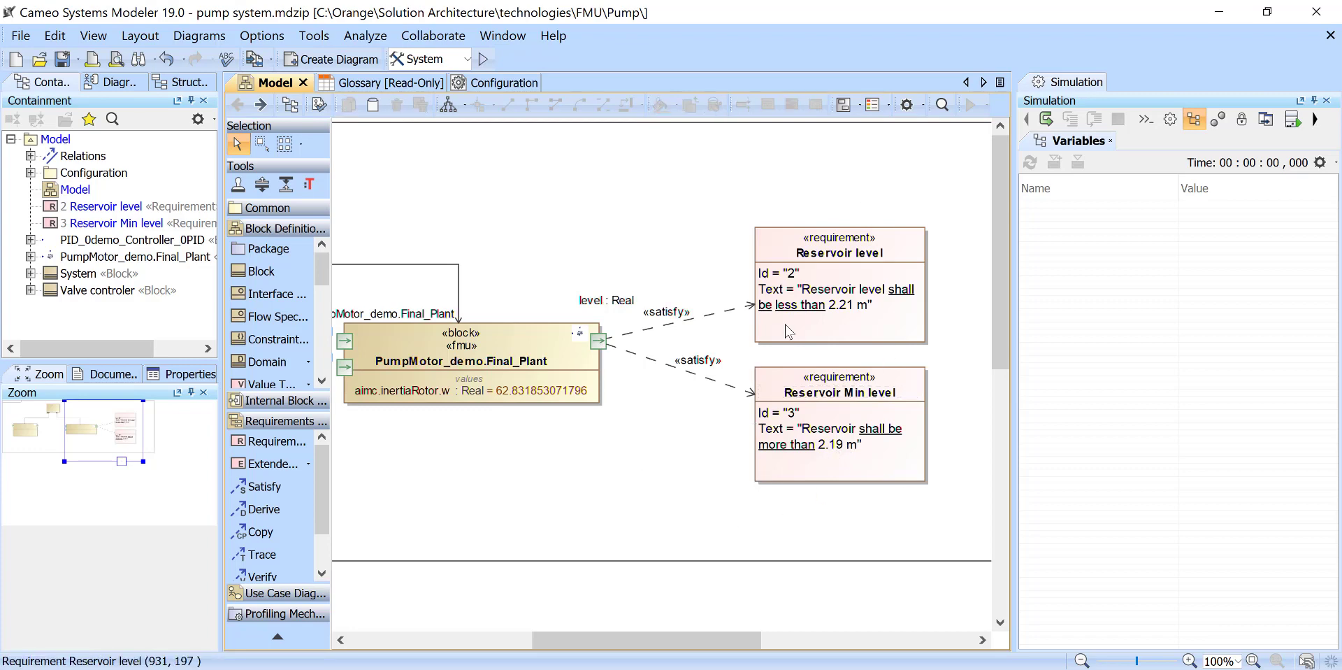
- Change the limit in the Reservoir level requirement's text to 5.21 m and view the glossary description of "less than"
left_click(836, 307)
left_click(816, 302)
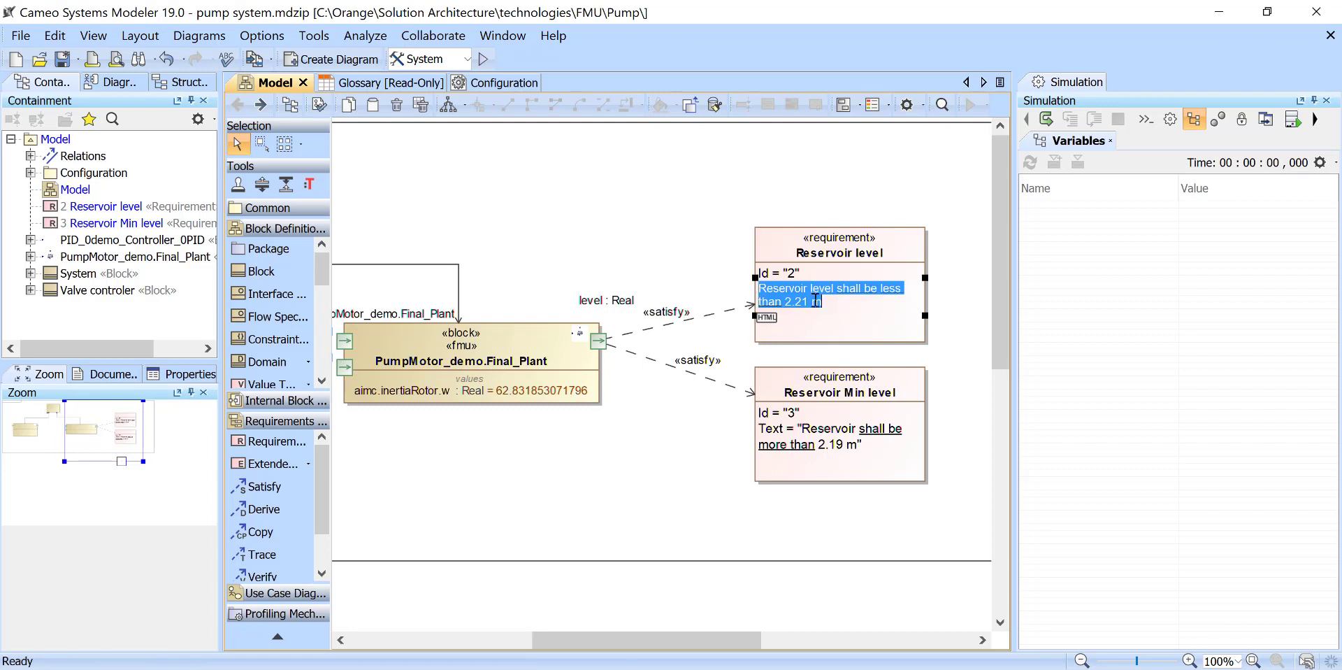
left_click_drag(792, 300, 783, 301)
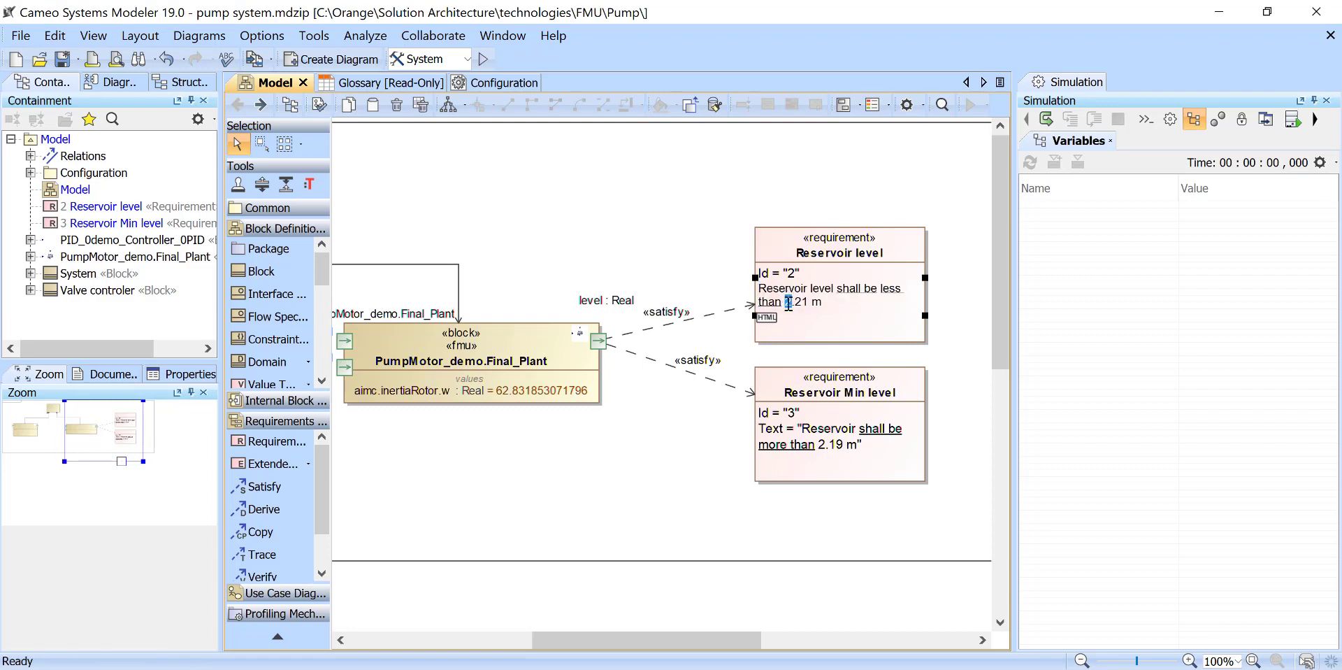
type("5")
left_click(782, 325)
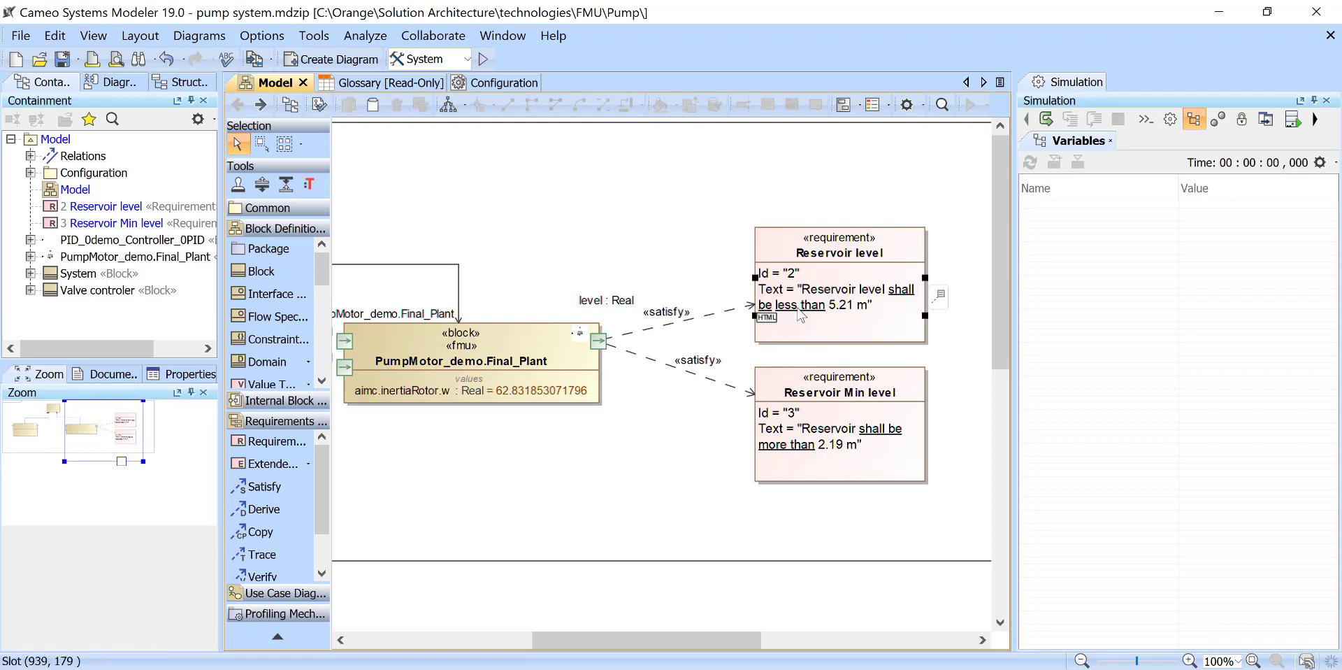
mouse_move(800, 313)
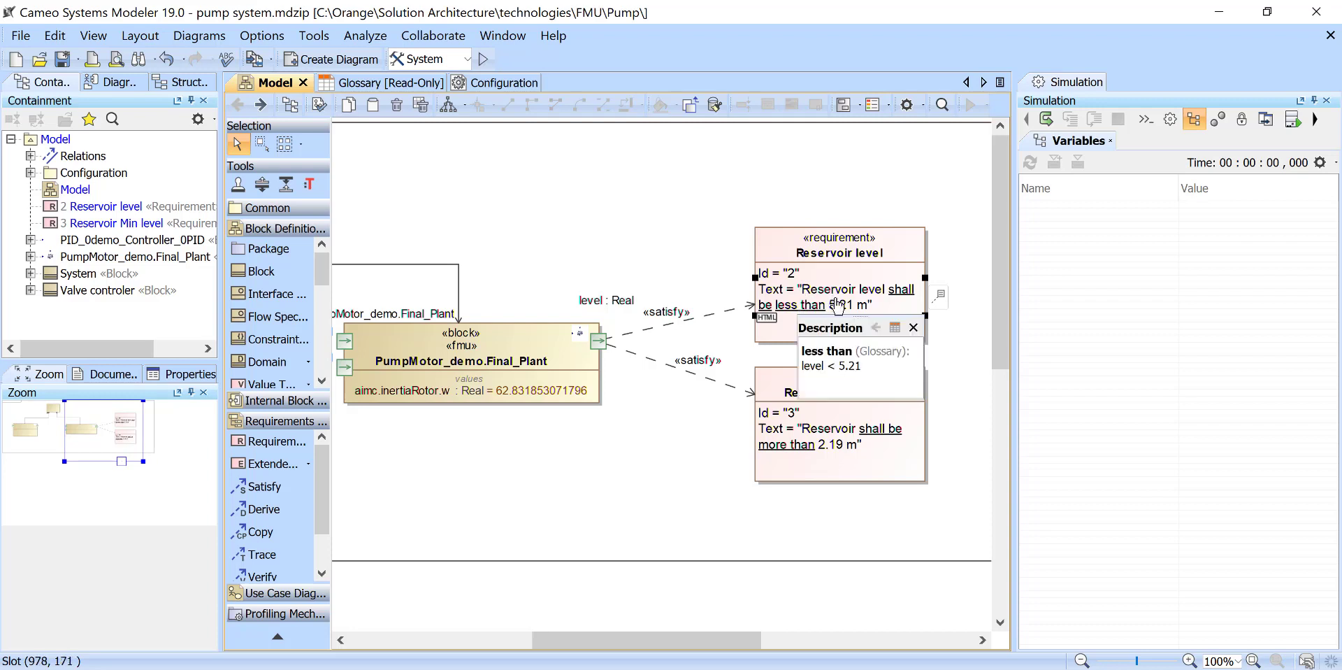
- Set the limit in the Reservoir level requirement's text back to 2.21 m
left_click(832, 302)
left_click(791, 304)
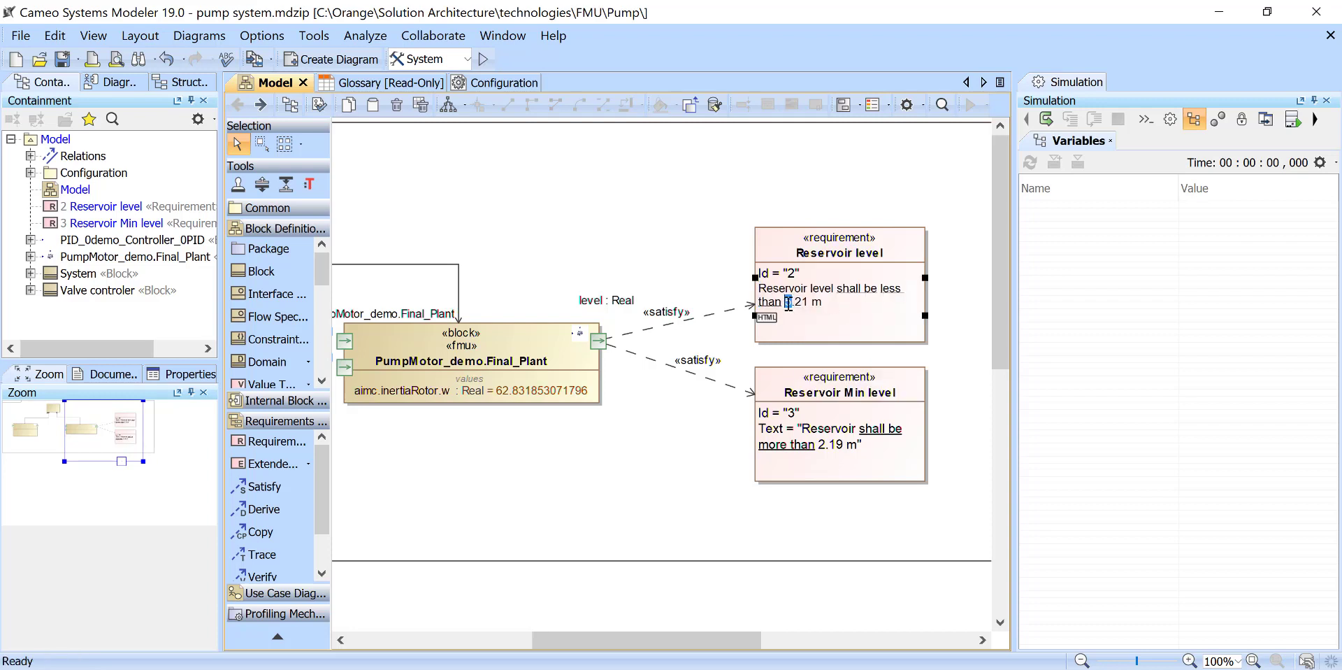
type("2")
left_click(713, 206)
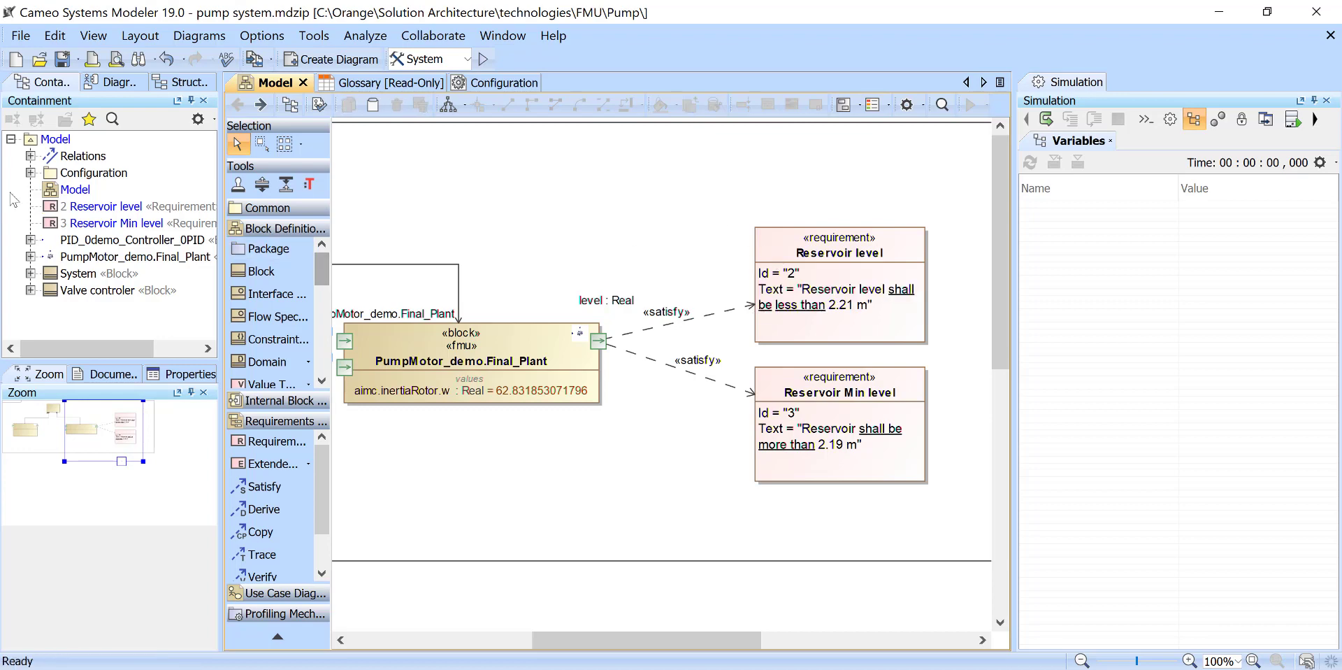
- Run the System simulation configuration and spread out the three plot windows so the requirements stay uncovered
left_click(483, 59)
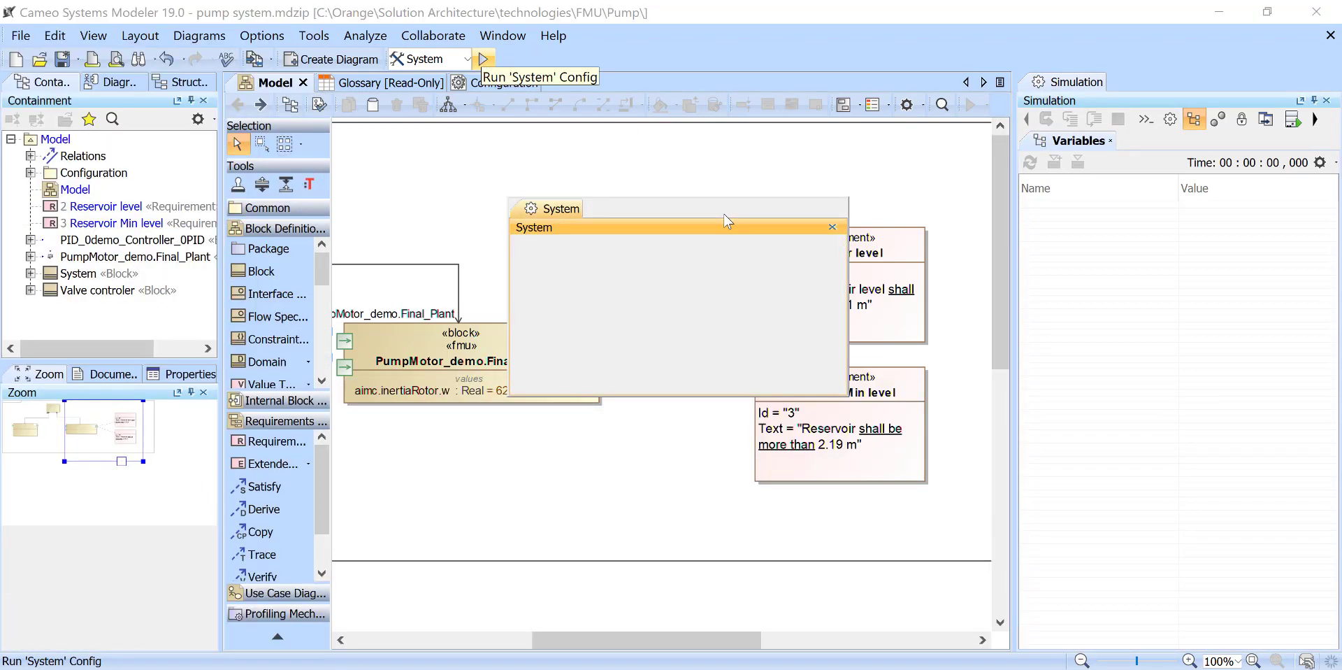
left_click_drag(706, 224, 360, 100)
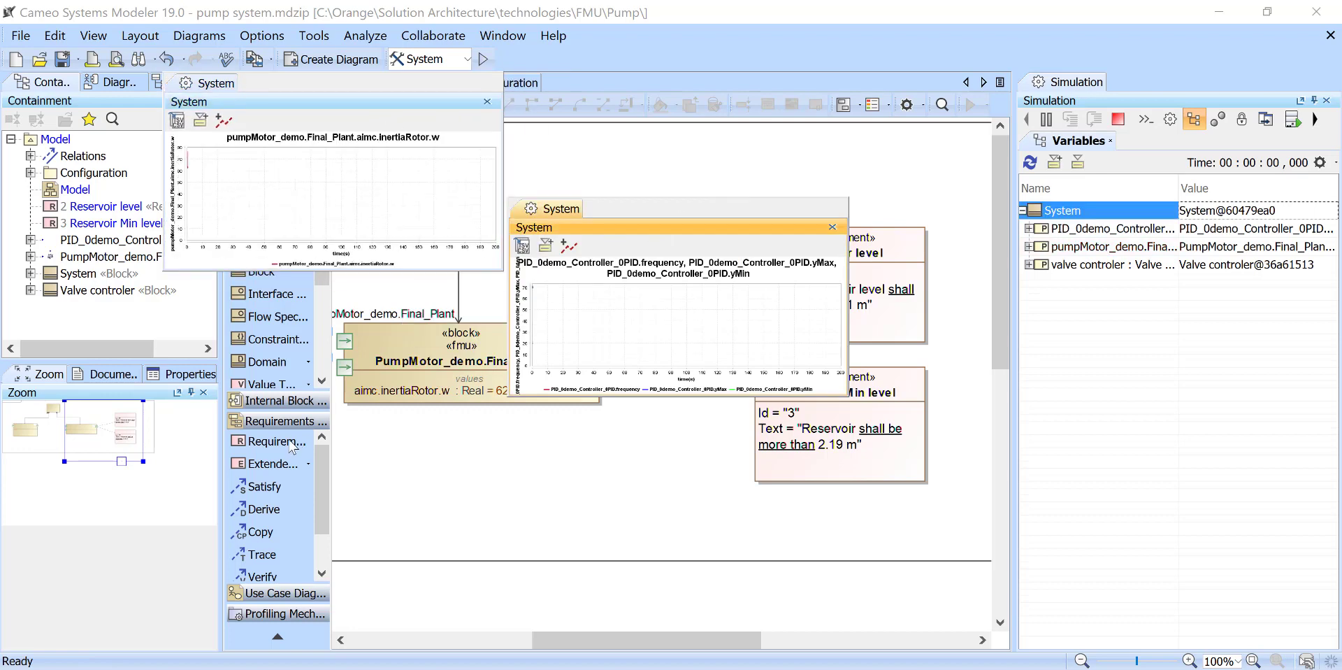
left_click_drag(686, 230, 332, 401)
left_click_drag(615, 227, 656, 45)
- Expand the plant and valve controler parts in the simulation variables, monitor their level and valve values, and terminate the simulation
left_click(1029, 248)
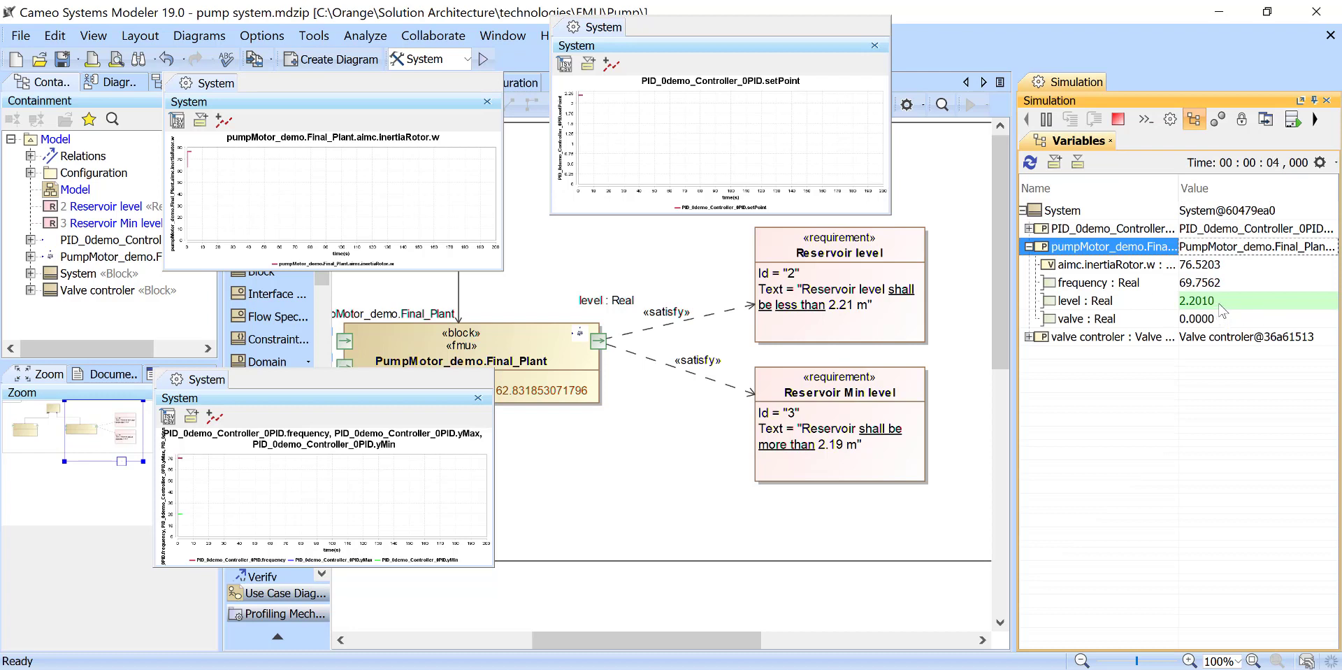
mouse_move(1229, 306)
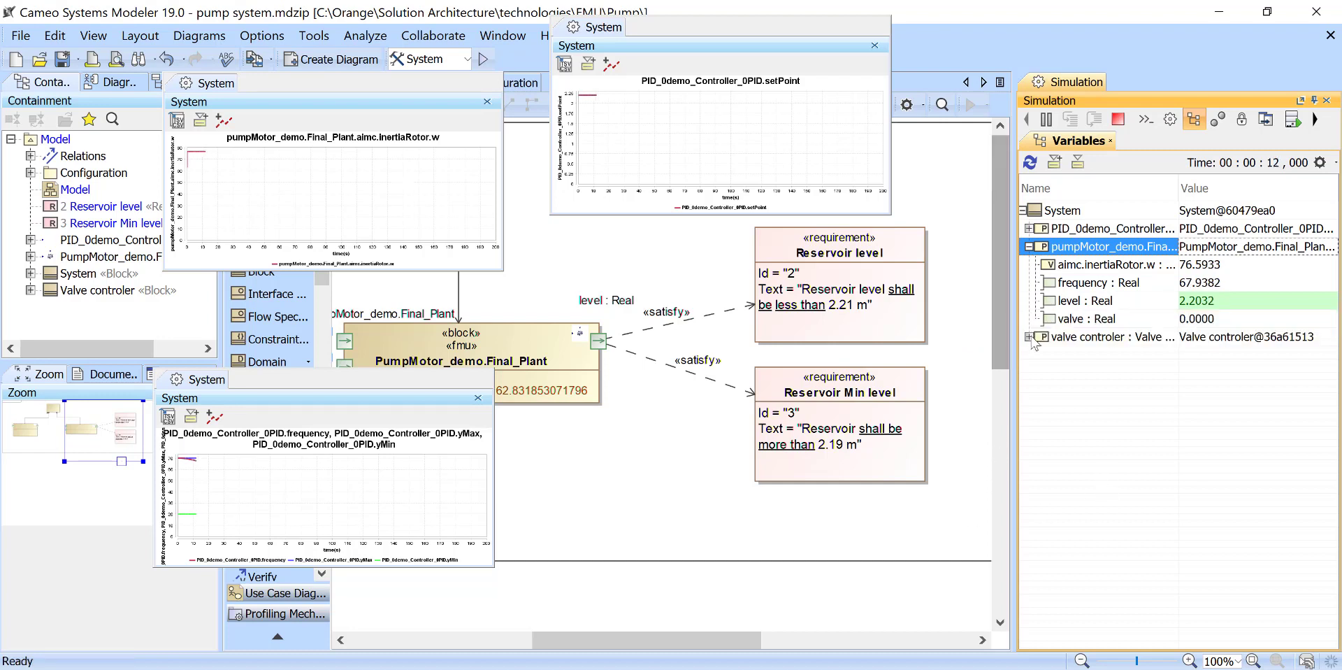
left_click(1028, 338)
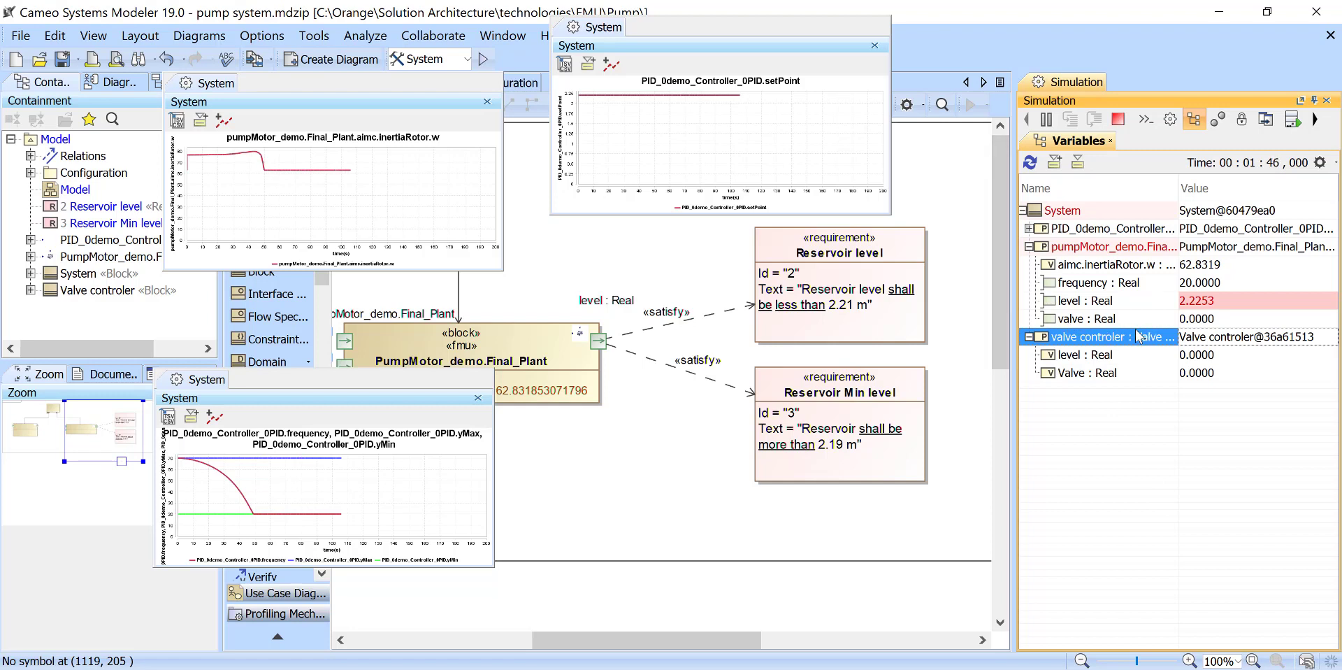
left_click(1117, 119)
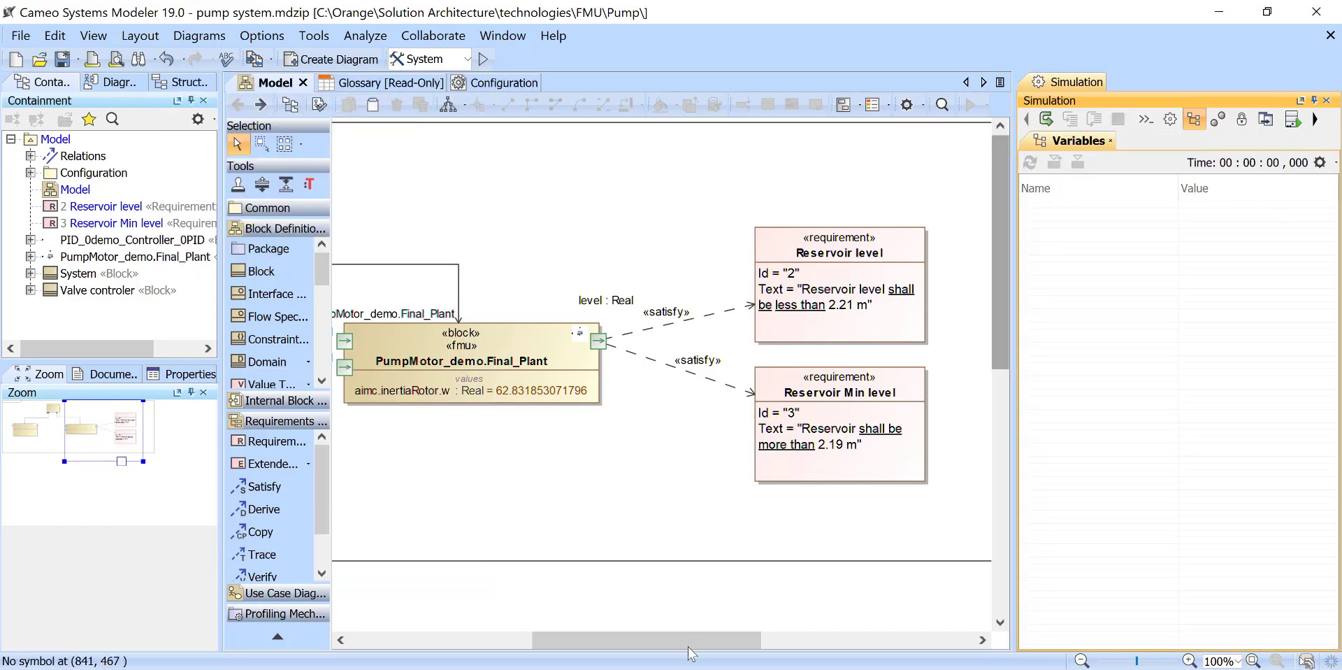
- Show the System block's parts compartment and place its valve controler part as a separate block beneath it, between the PID controller and plant blocks
left_click_drag(675, 637, 558, 607)
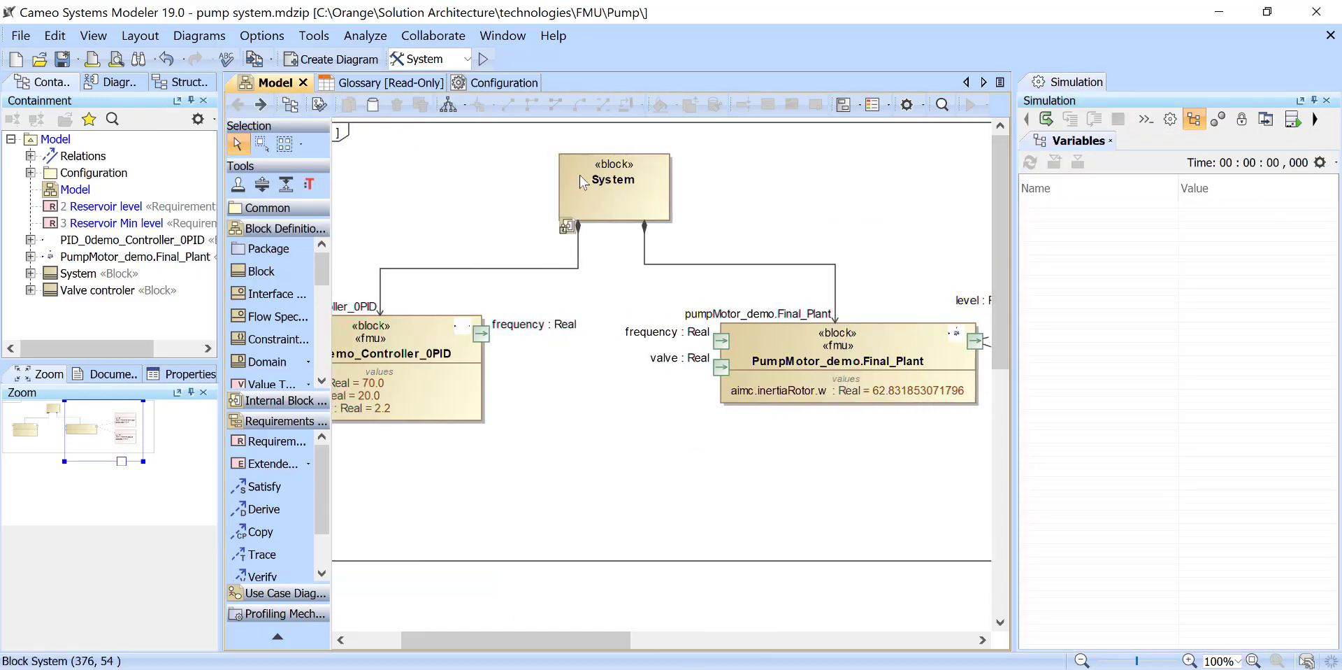
left_click(640, 204)
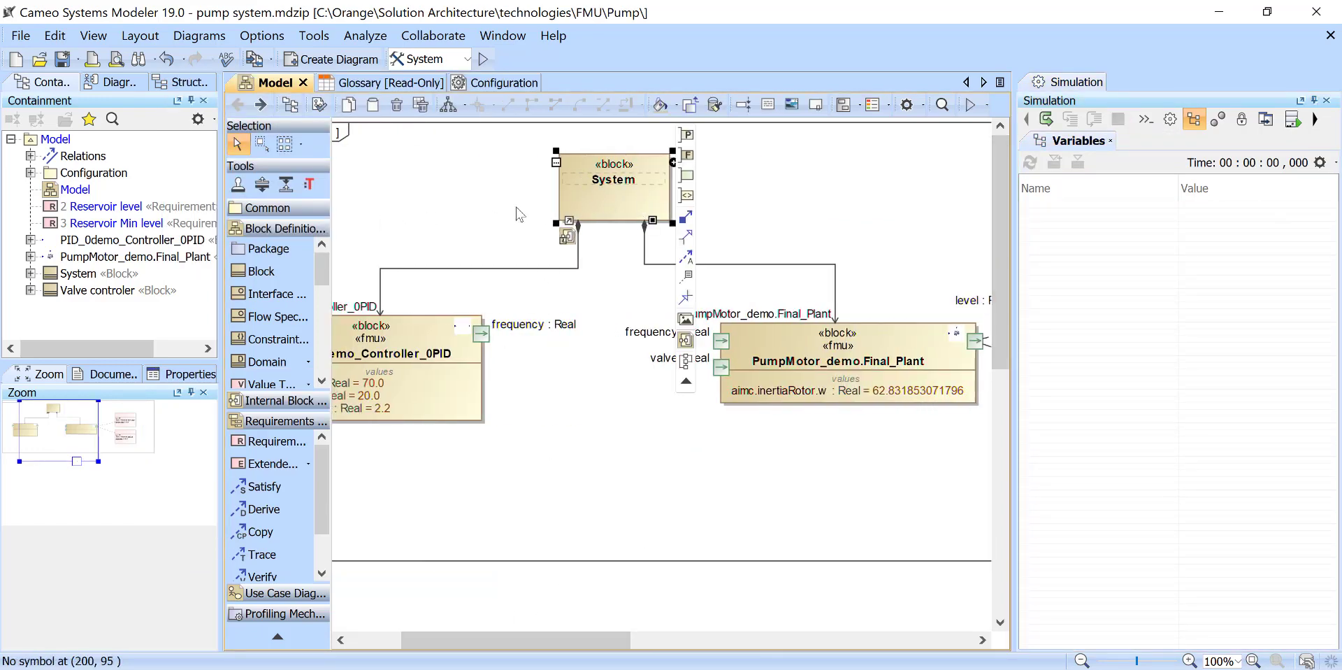
left_click(557, 162)
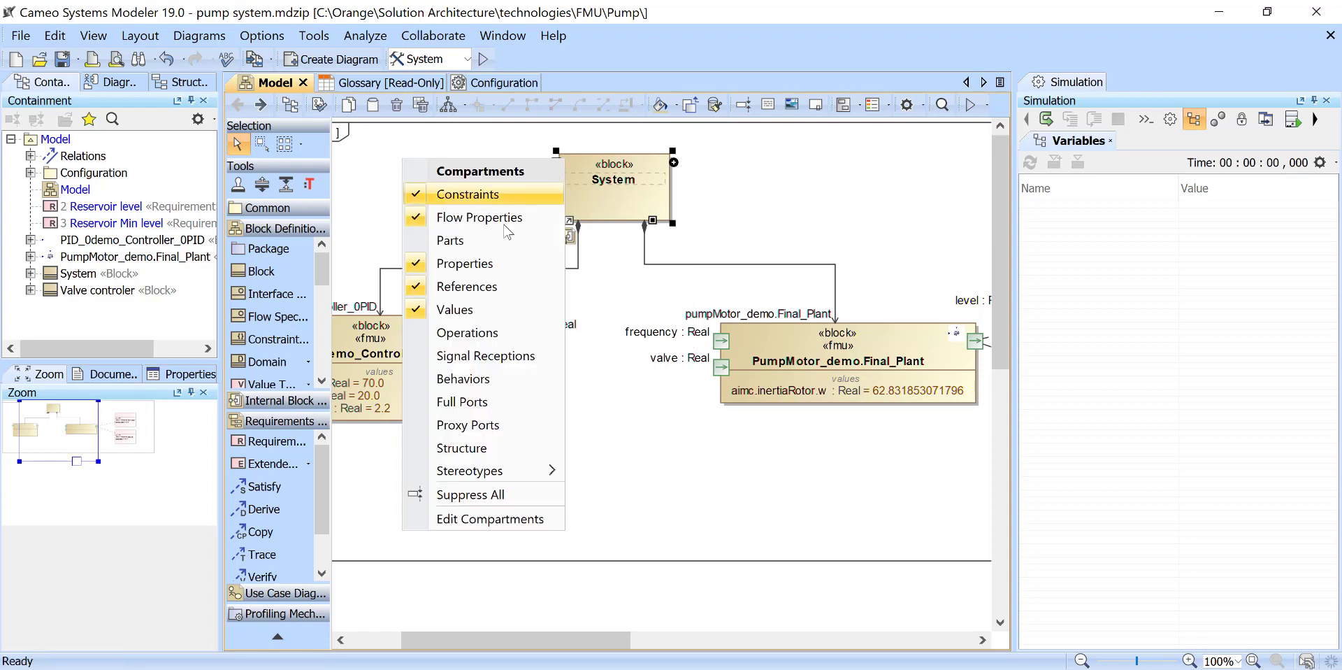
left_click(450, 240)
left_click(570, 221)
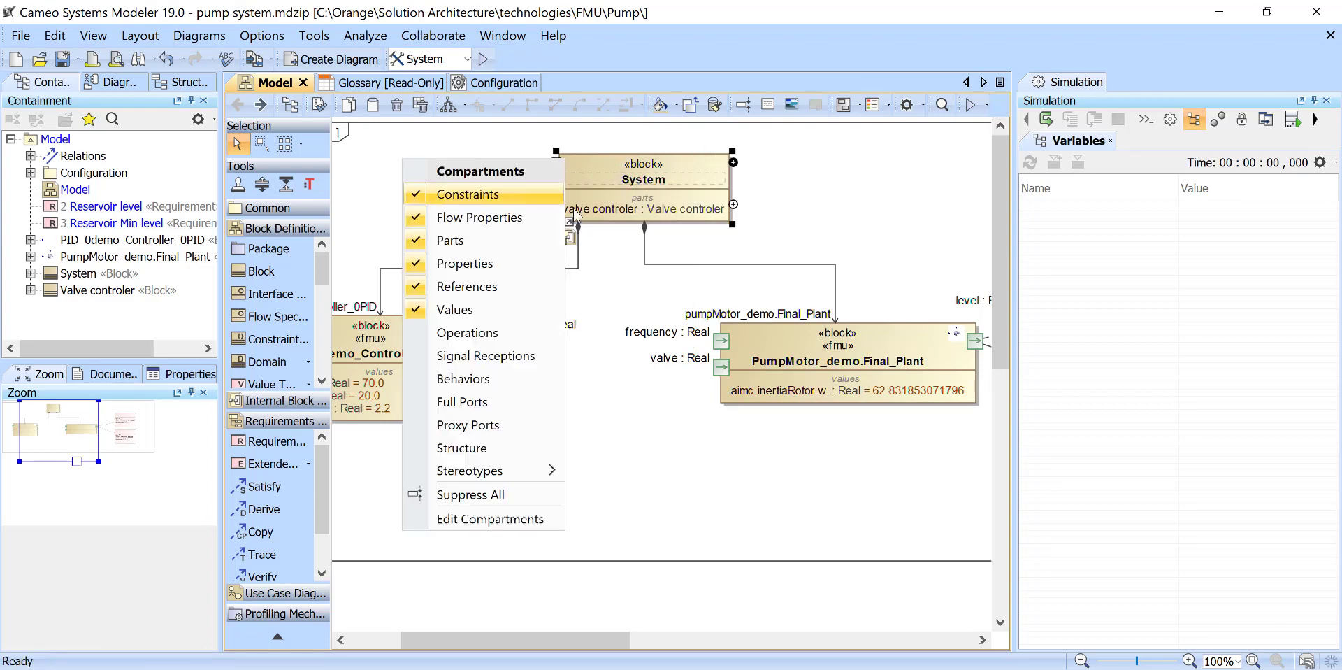
left_click(645, 168)
left_click_drag(606, 465, 606, 465)
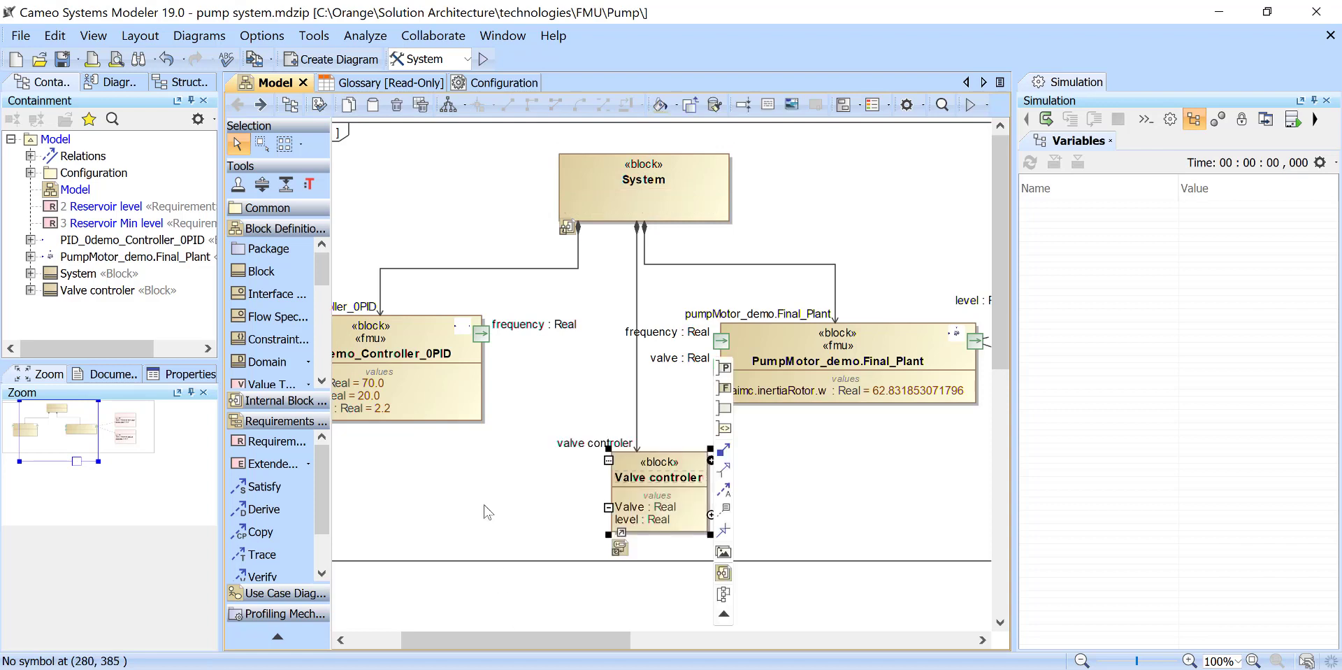
left_click(535, 507)
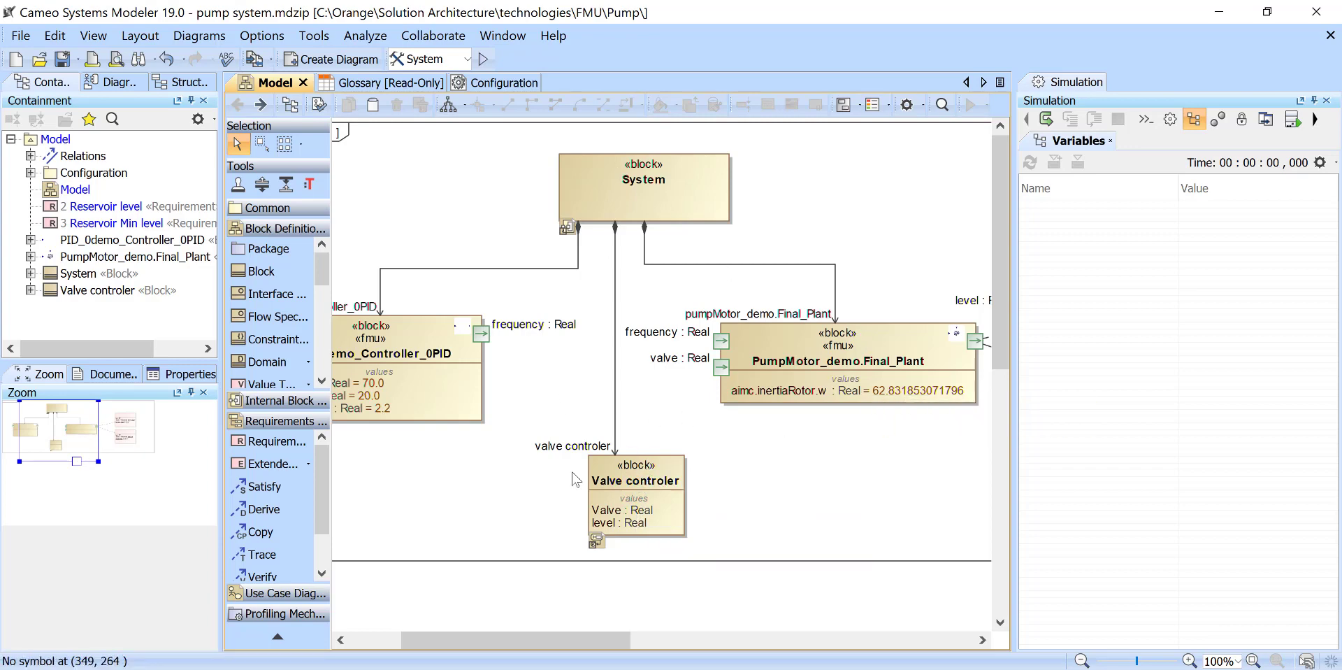
- Open the System block's internal block diagram and move the valve controler part up, closer to the plant part
left_click_drag(603, 640, 565, 640)
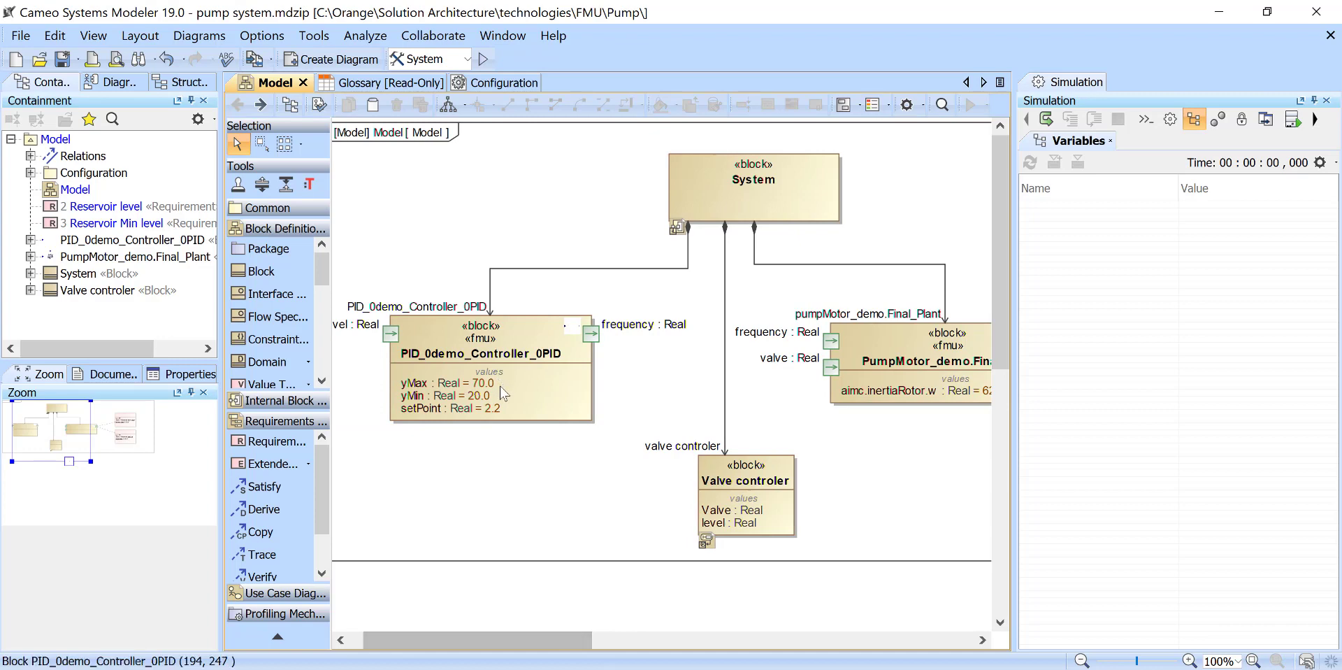
left_click_drag(460, 640, 535, 644)
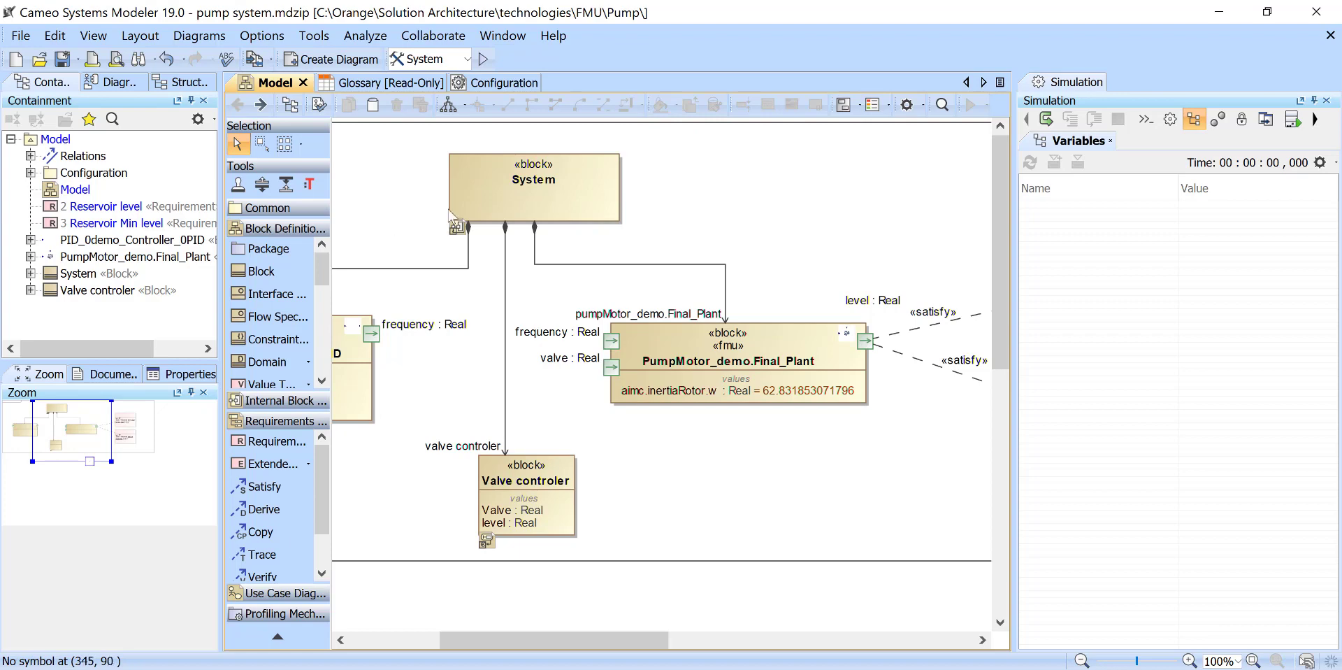
double_click(503, 175)
scroll(564, 557, "down", 3)
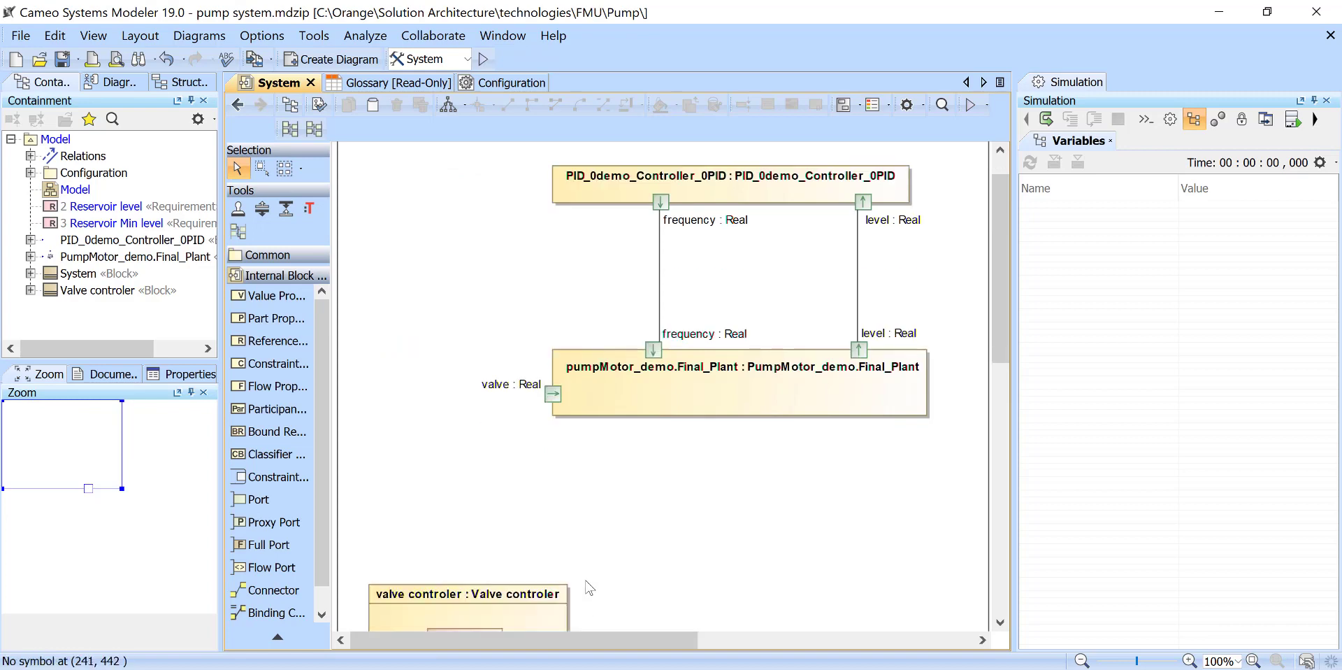
left_click_drag(513, 475, 521, 327)
scroll(521, 328, "up", 3)
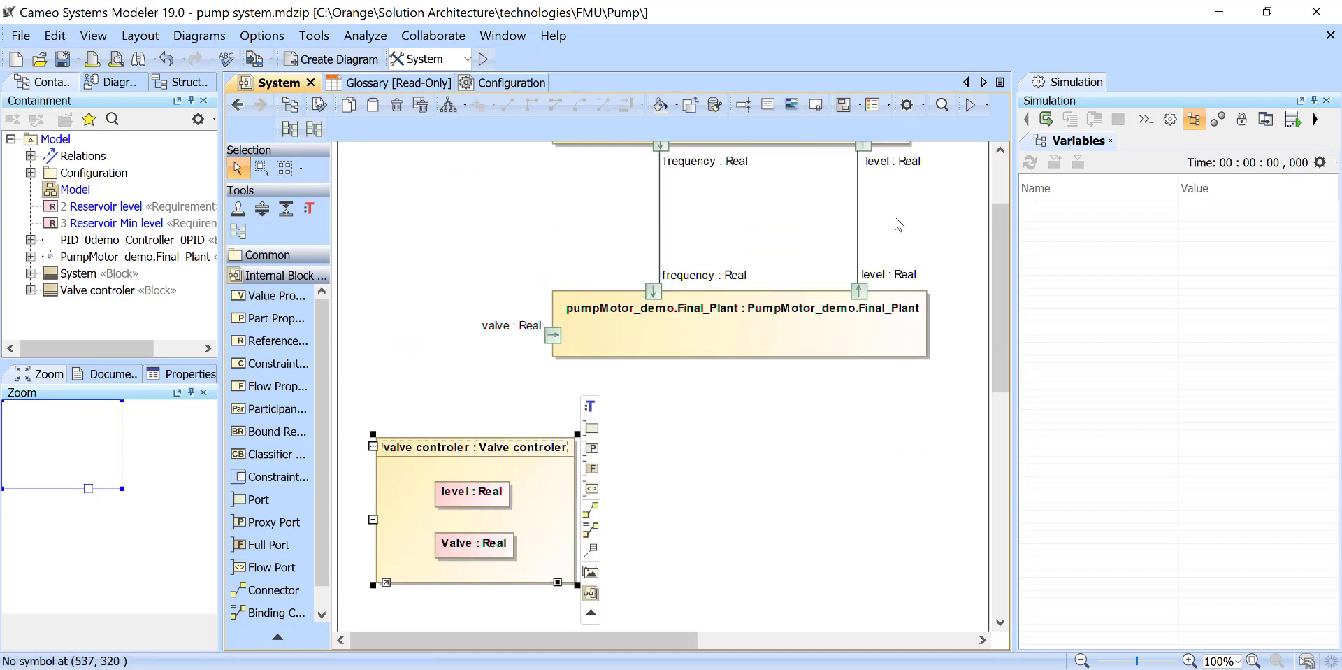
- Connect the valve controler's level property to the level port of the pumpMotor_demo.Final_Plant part
left_click(477, 549)
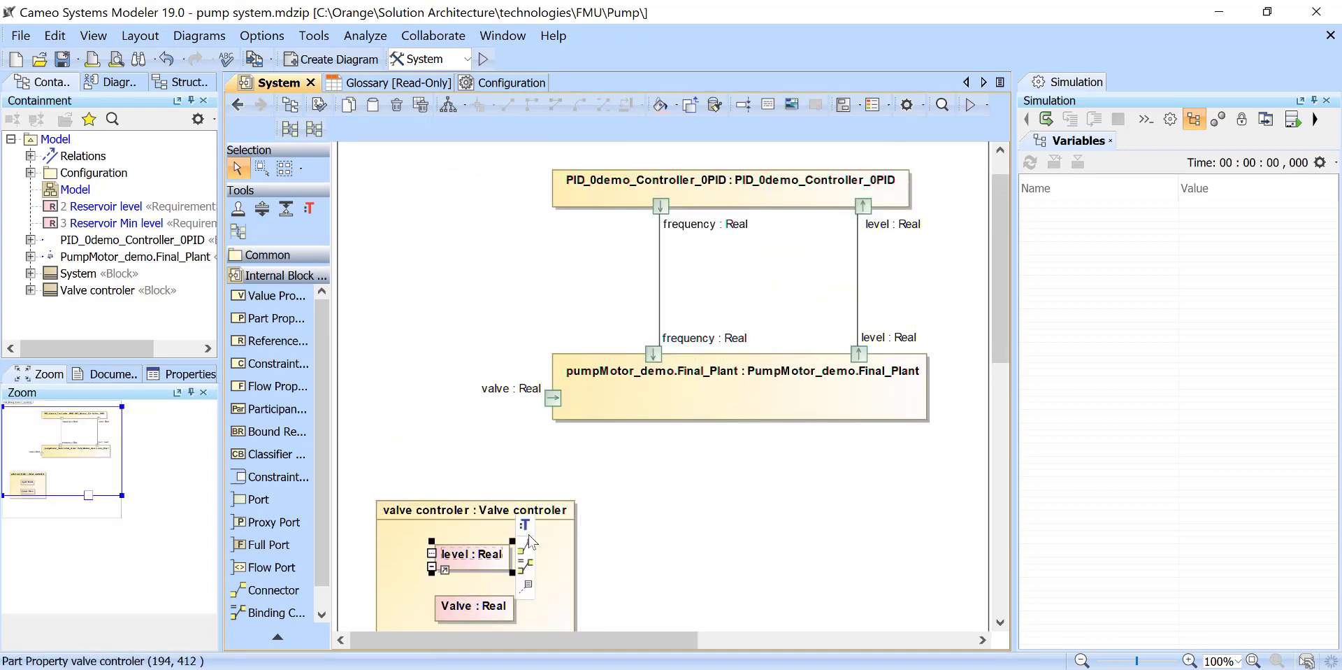
left_click(525, 549)
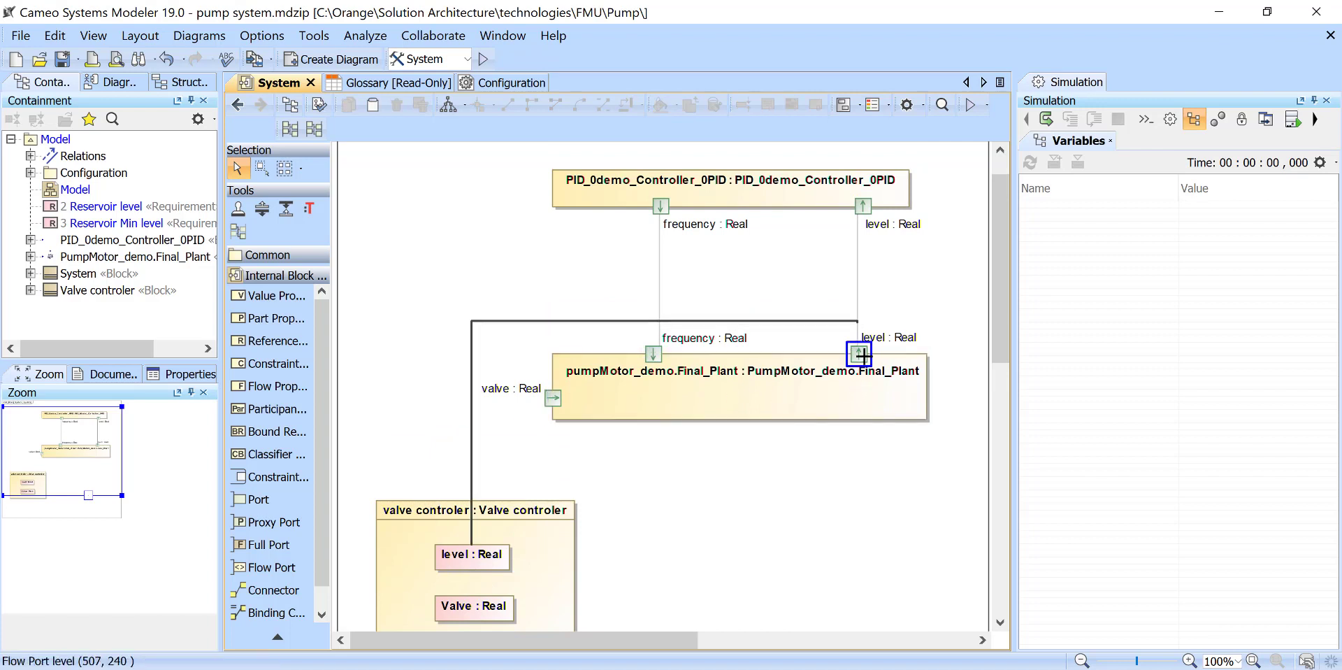
left_click(763, 404)
- Connect the valve controler's Valve property to the valve port of the pumpMotor_demo.Final_Plant part
left_click(475, 606)
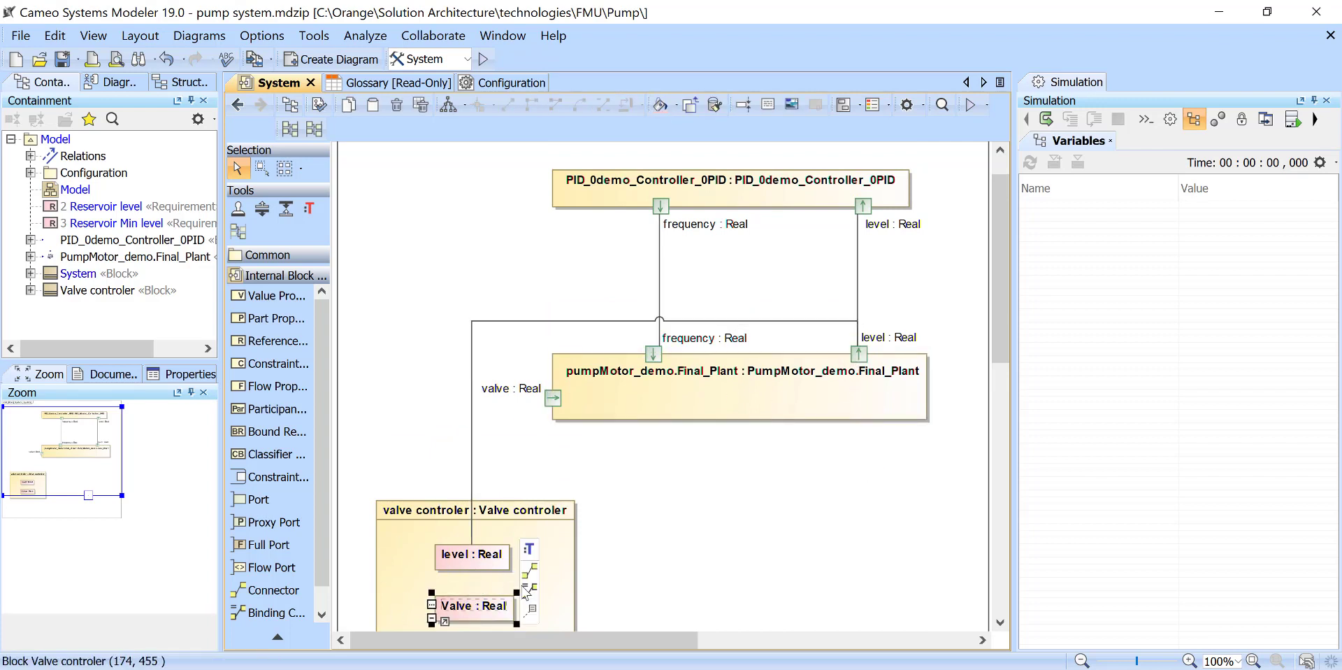
left_click(530, 573)
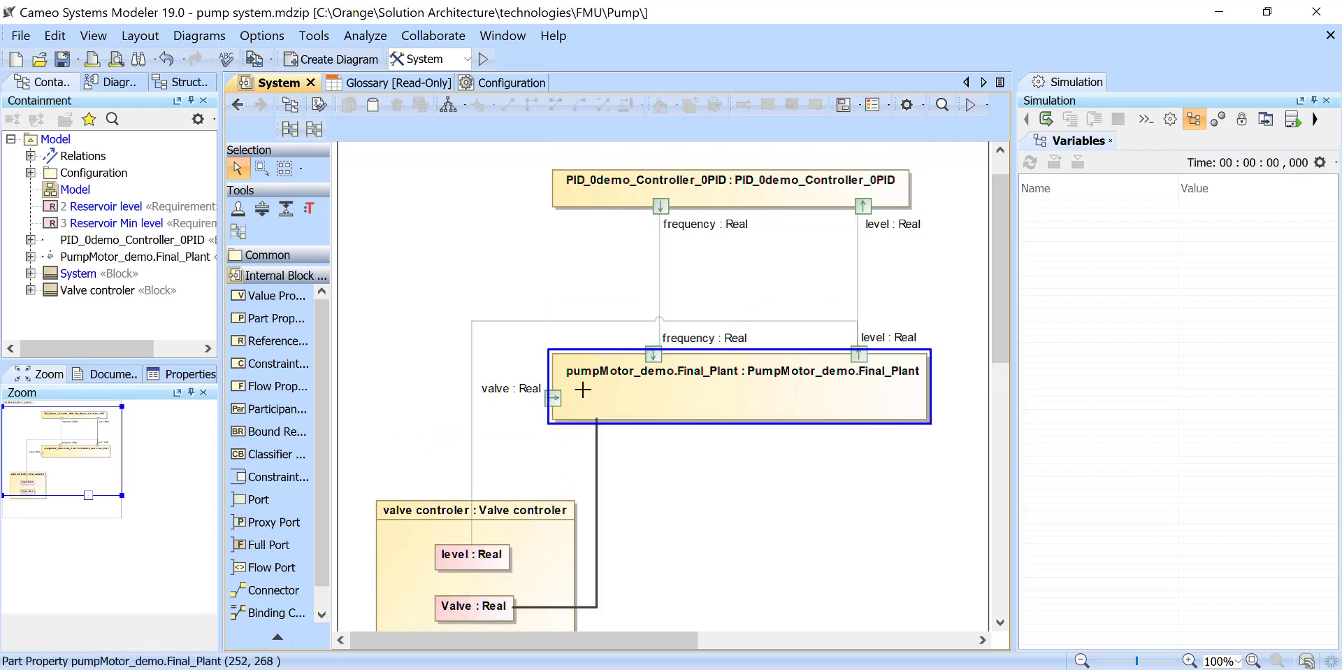
left_click(550, 404)
- Reroute the Valve connector around the left of the valve controler and the level connector around its right, so they no longer cross
left_click_drag(543, 481, 358, 472)
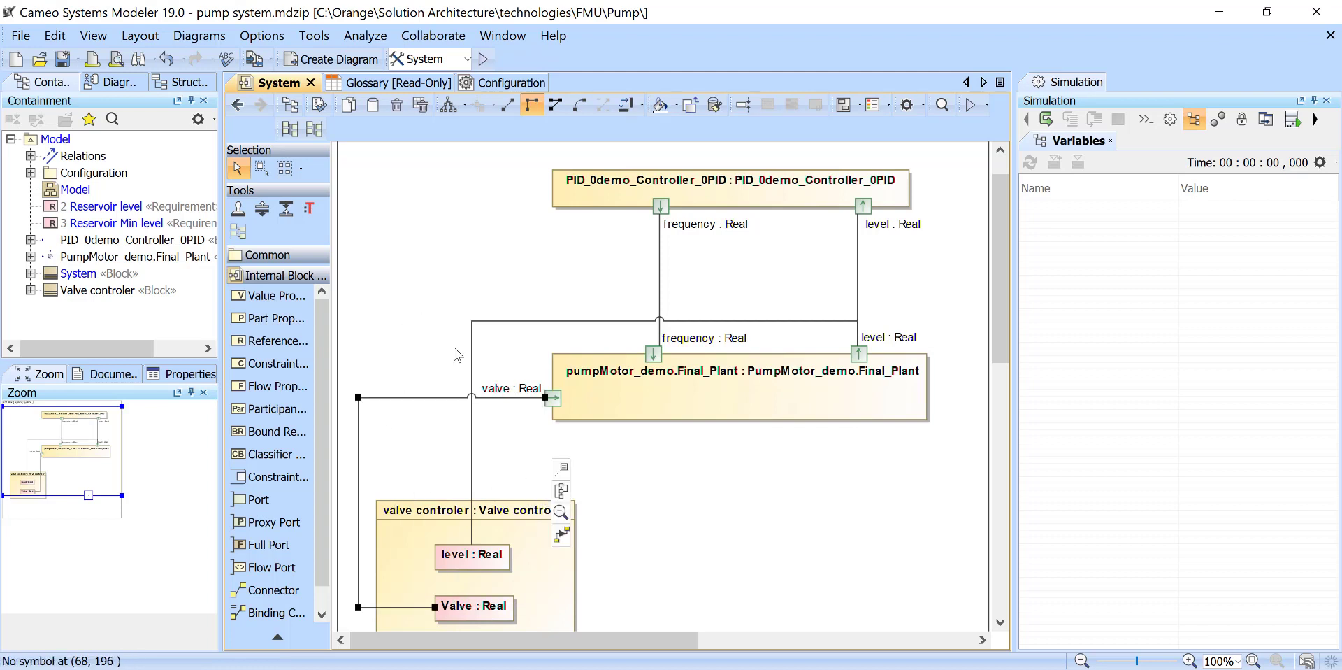
left_click_drag(472, 360, 858, 505)
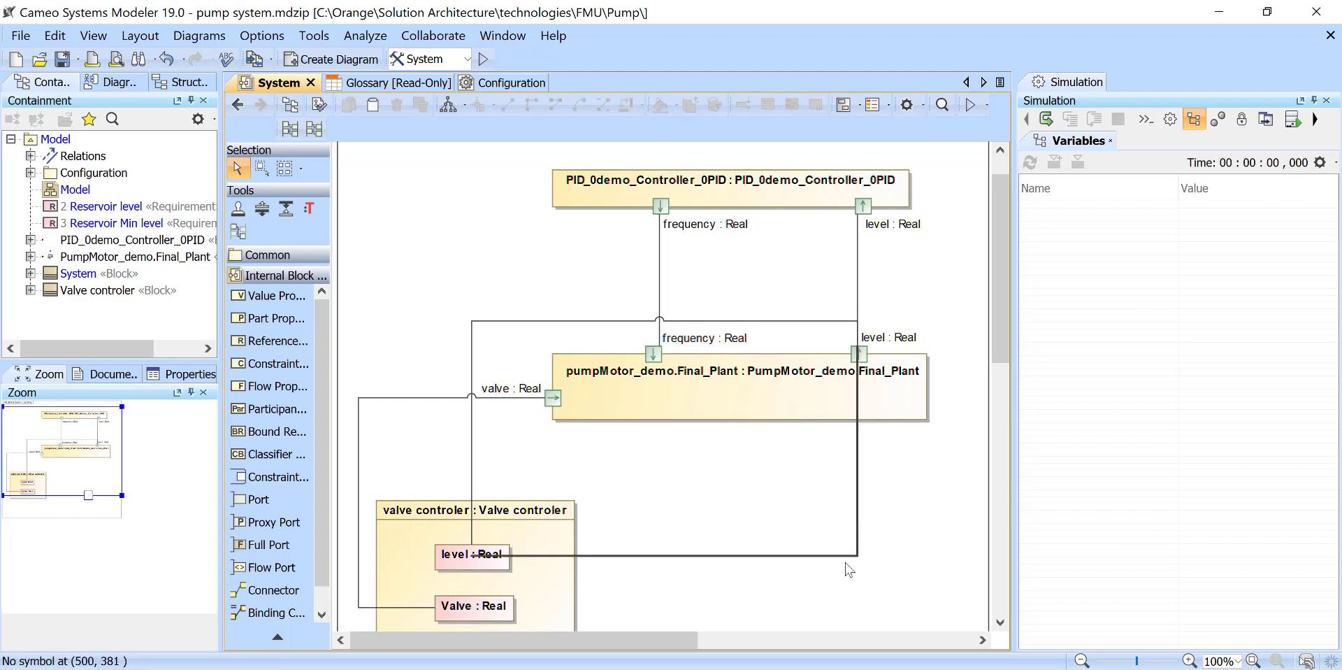
left_click_drag(849, 570, 848, 569)
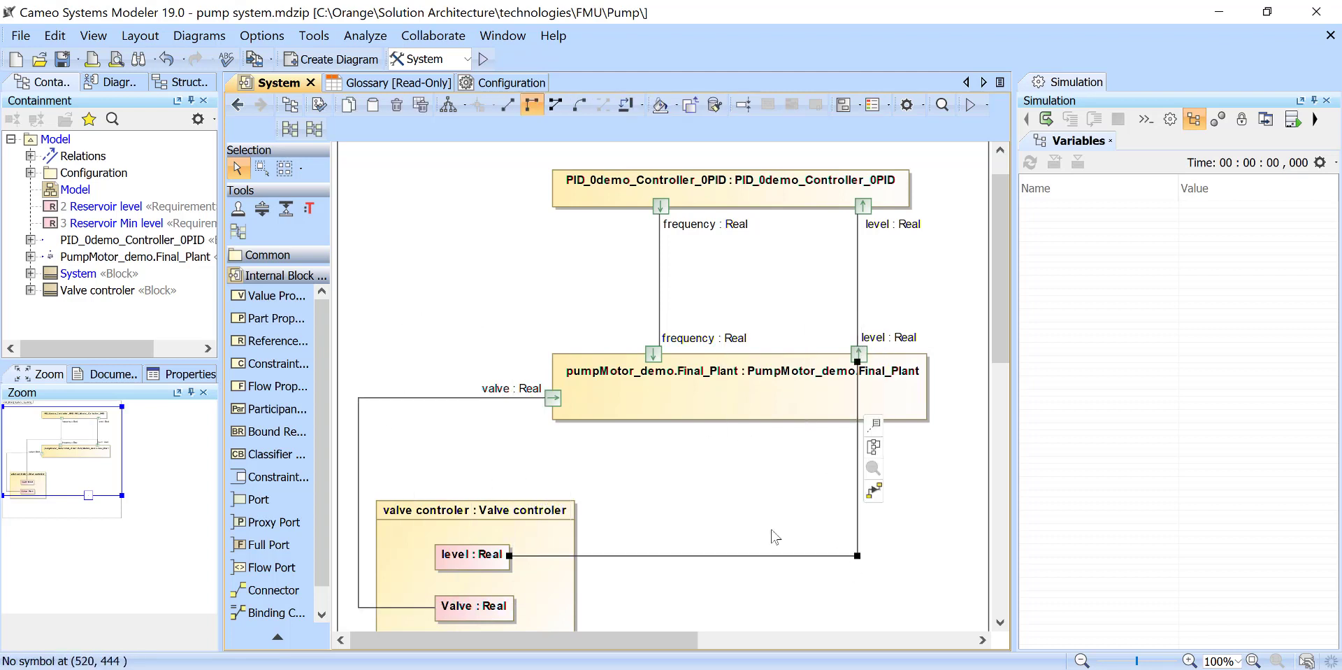
- Return to the Model block definition diagram and open the Valve controler block's Cntroler state machine
left_click(237, 106)
left_click(688, 483)
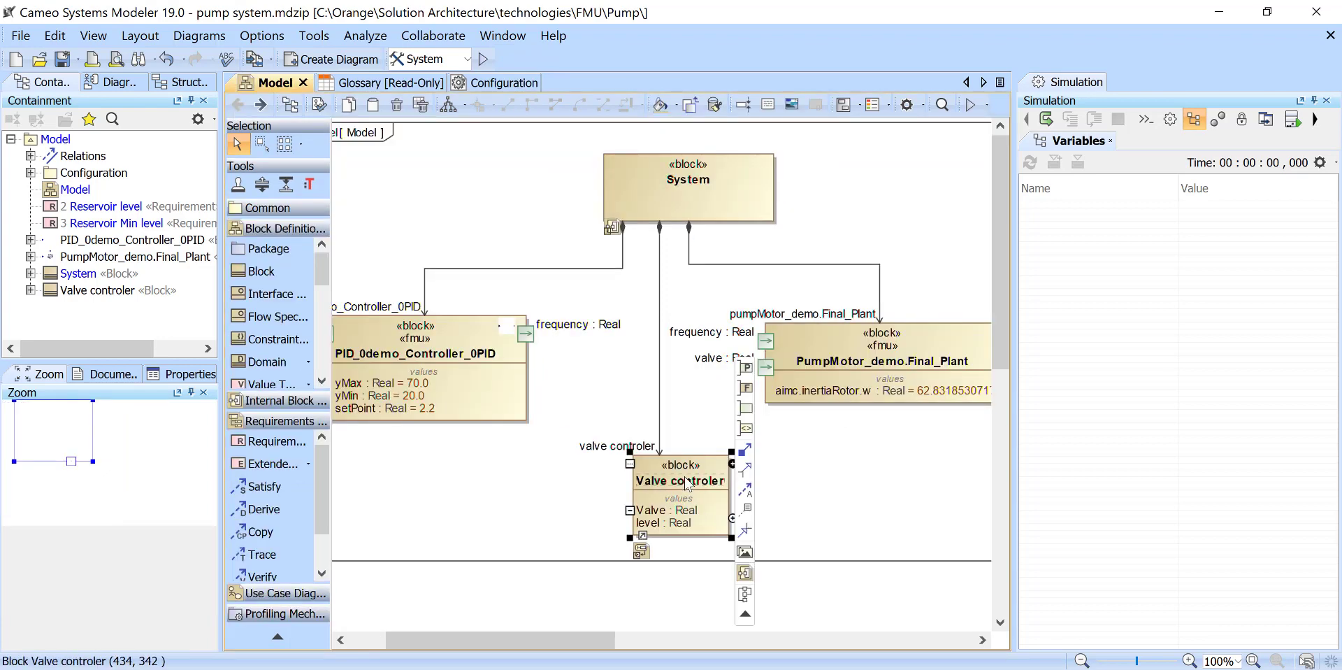
double_click(688, 482)
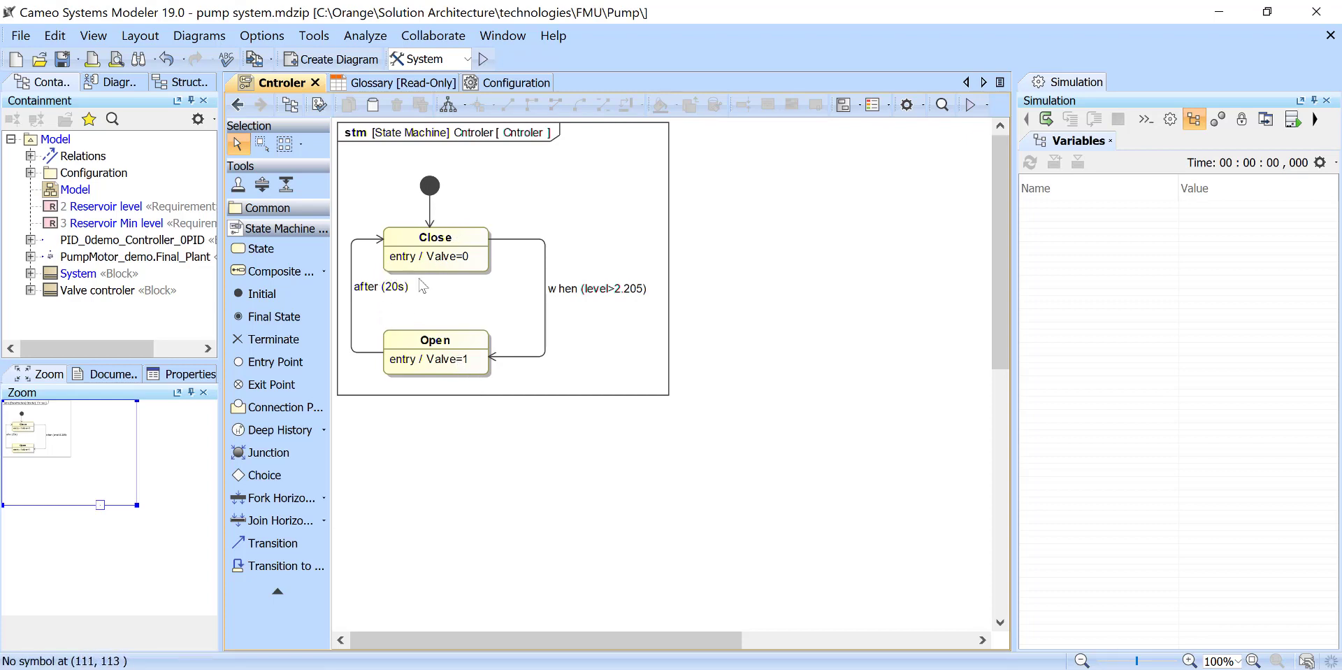
- Set the time trigger on the transition from Open to Close to 30s
left_click(390, 288)
left_click(392, 288)
left_click(392, 288)
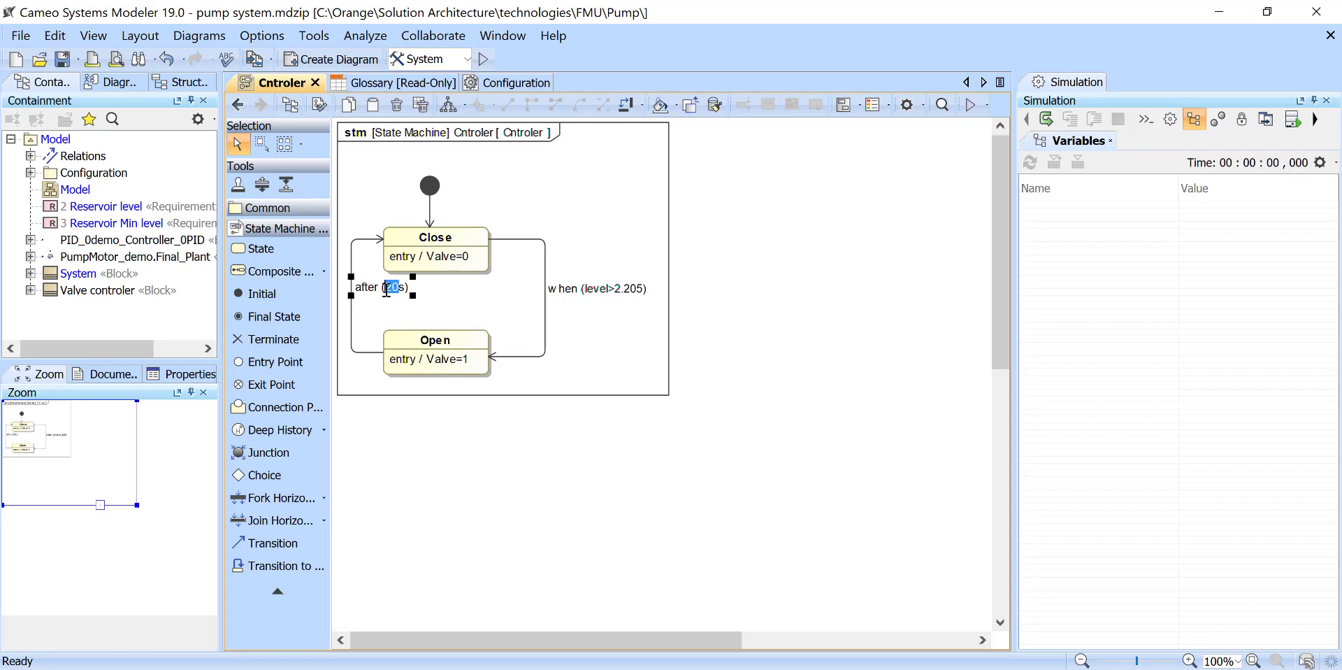
type("30")
left_click(825, 431)
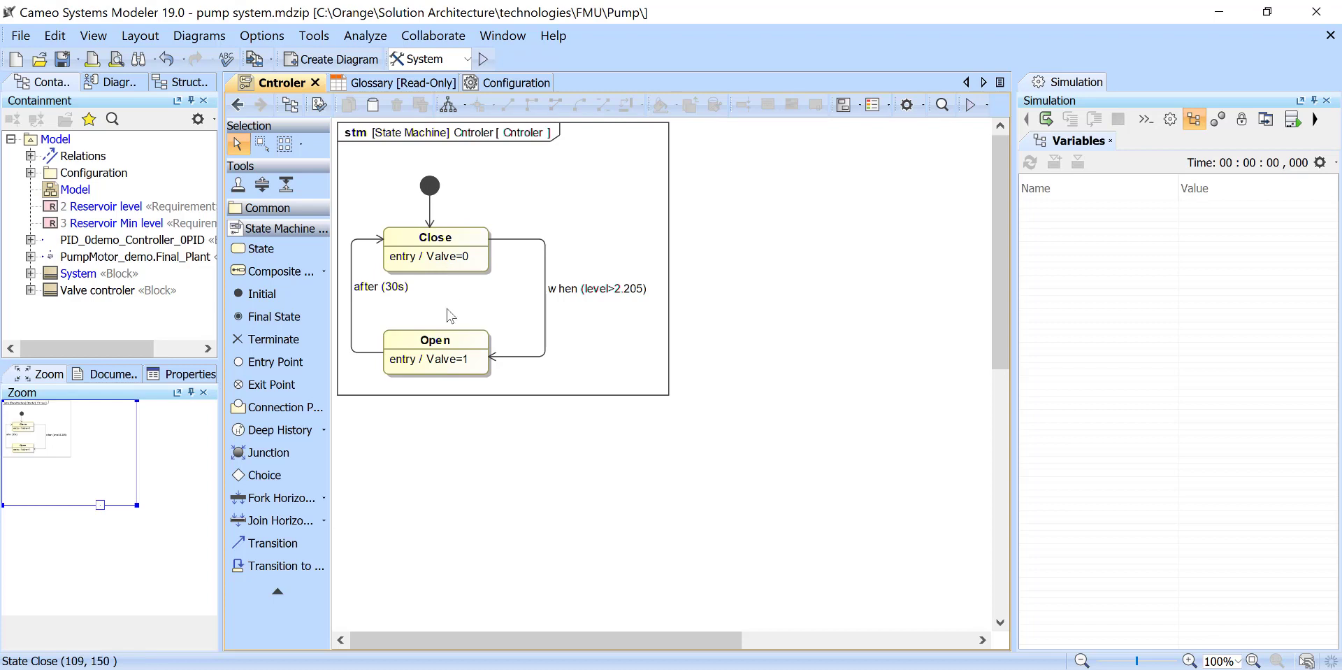
- Run the System simulation configuration and spread its time series charts apart so the state machine is visible
left_click(487, 61)
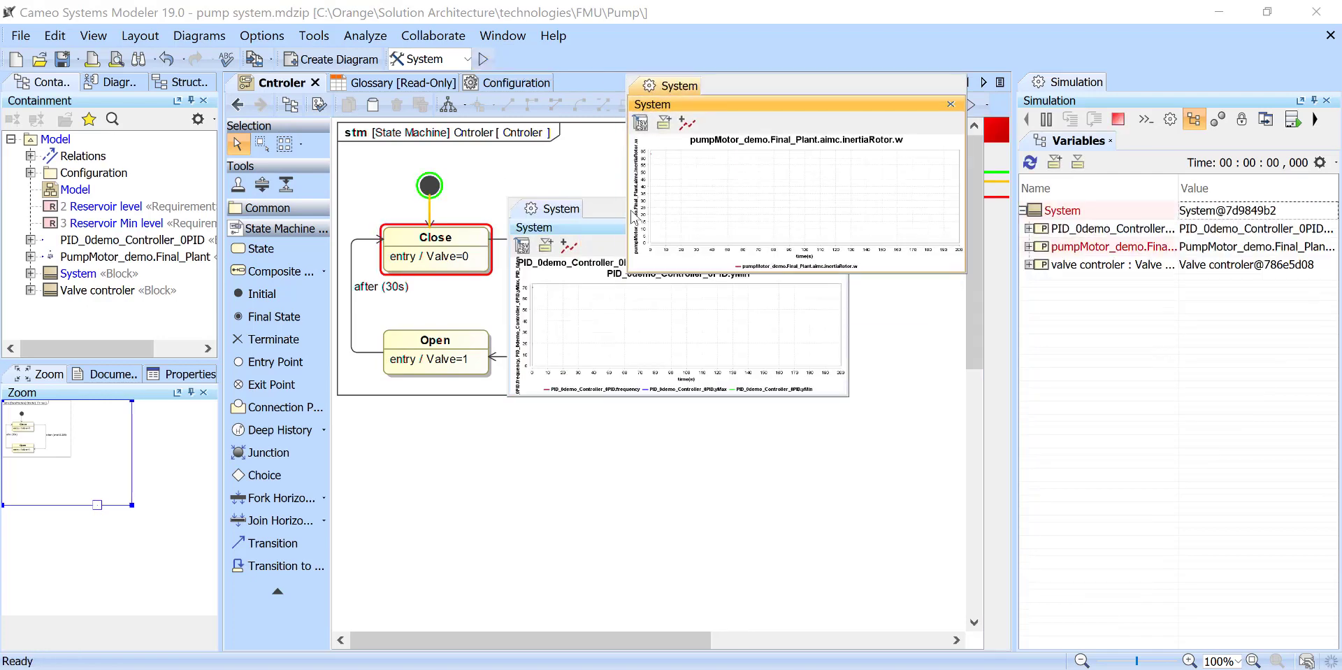
left_click_drag(744, 331, 720, 329)
left_click_drag(604, 228, 312, 429)
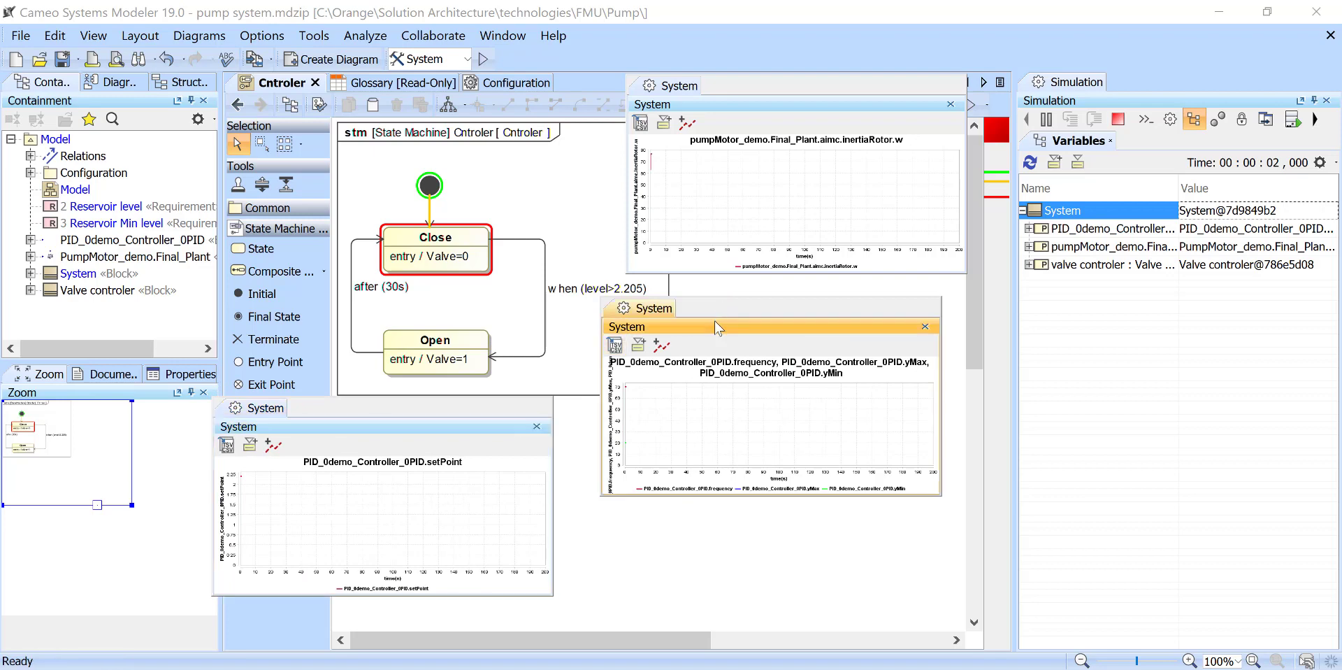
left_click_drag(714, 320, 705, 319)
- Expand the pumpMotor_demo.Final_Plant and valve controler values, watch level and valve over a switching cycle, and terminate the simulation
left_click(1028, 248)
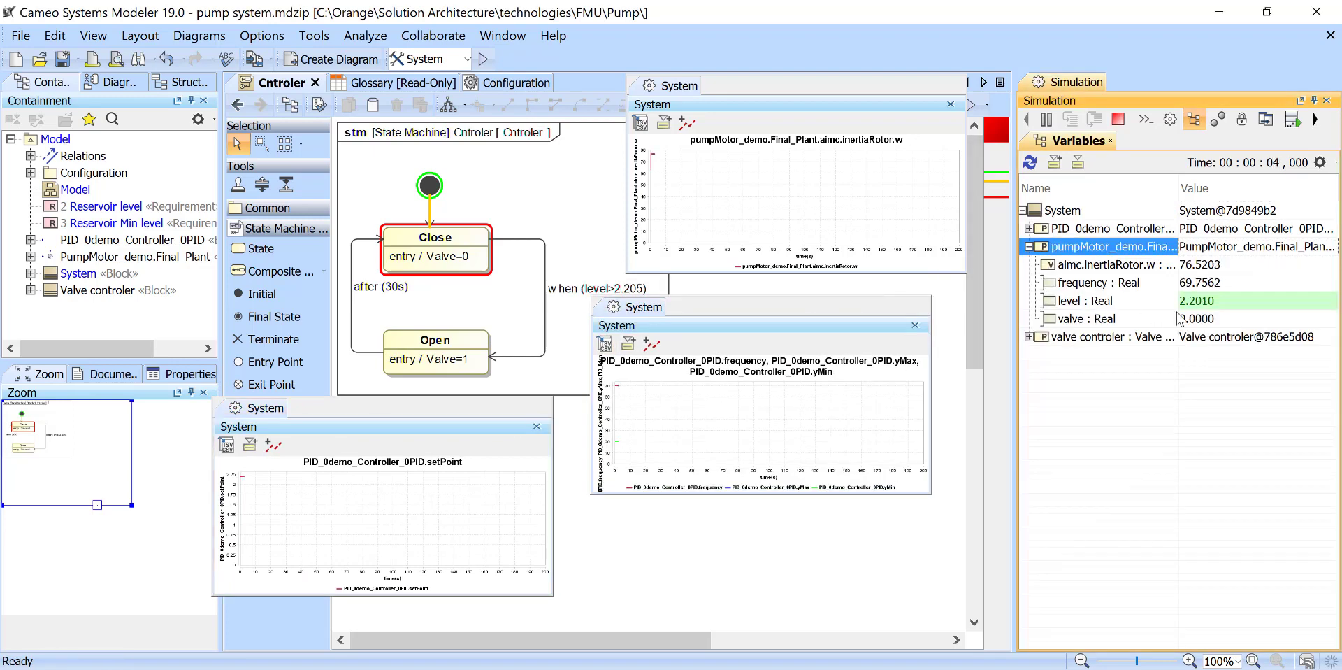
left_click(1029, 337)
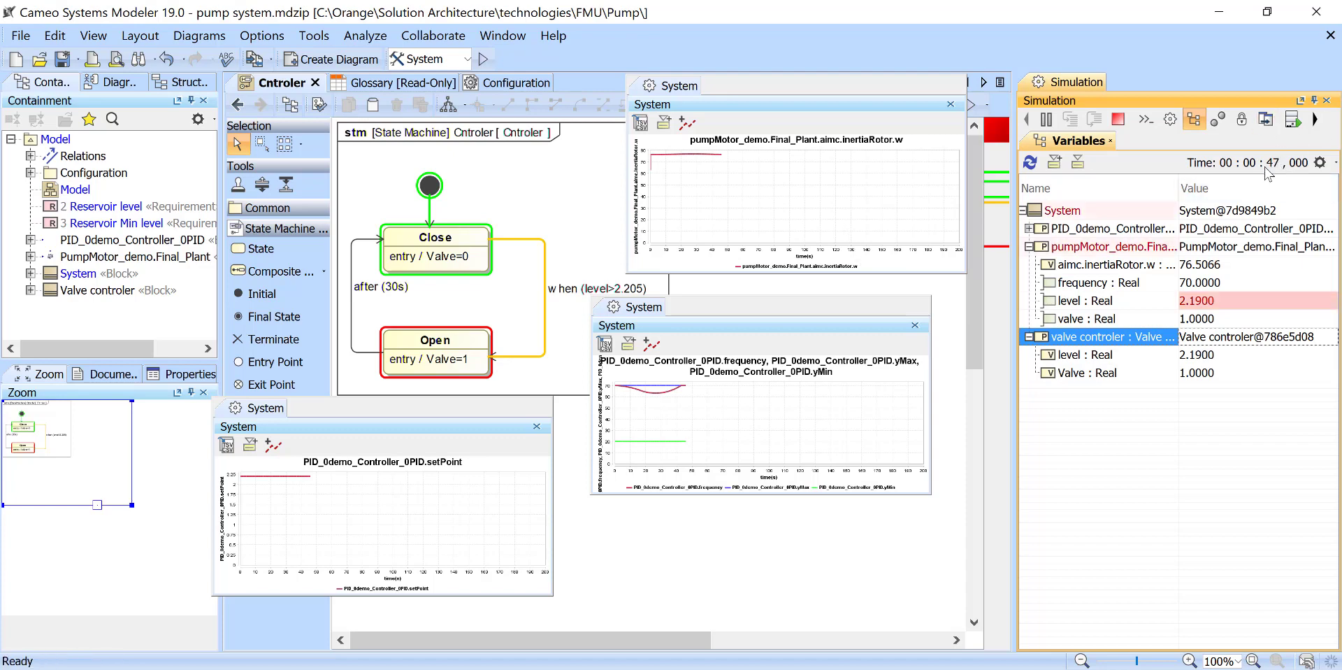
mouse_move(1214, 316)
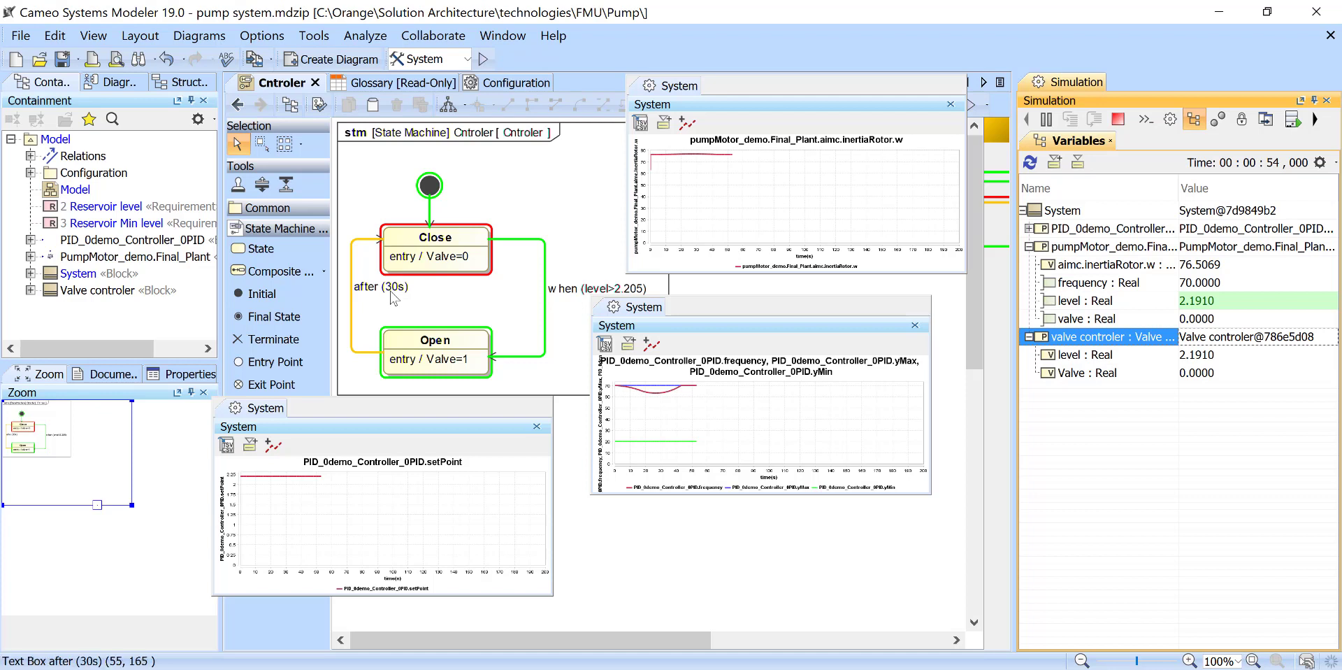
left_click(388, 291)
left_click(1118, 119)
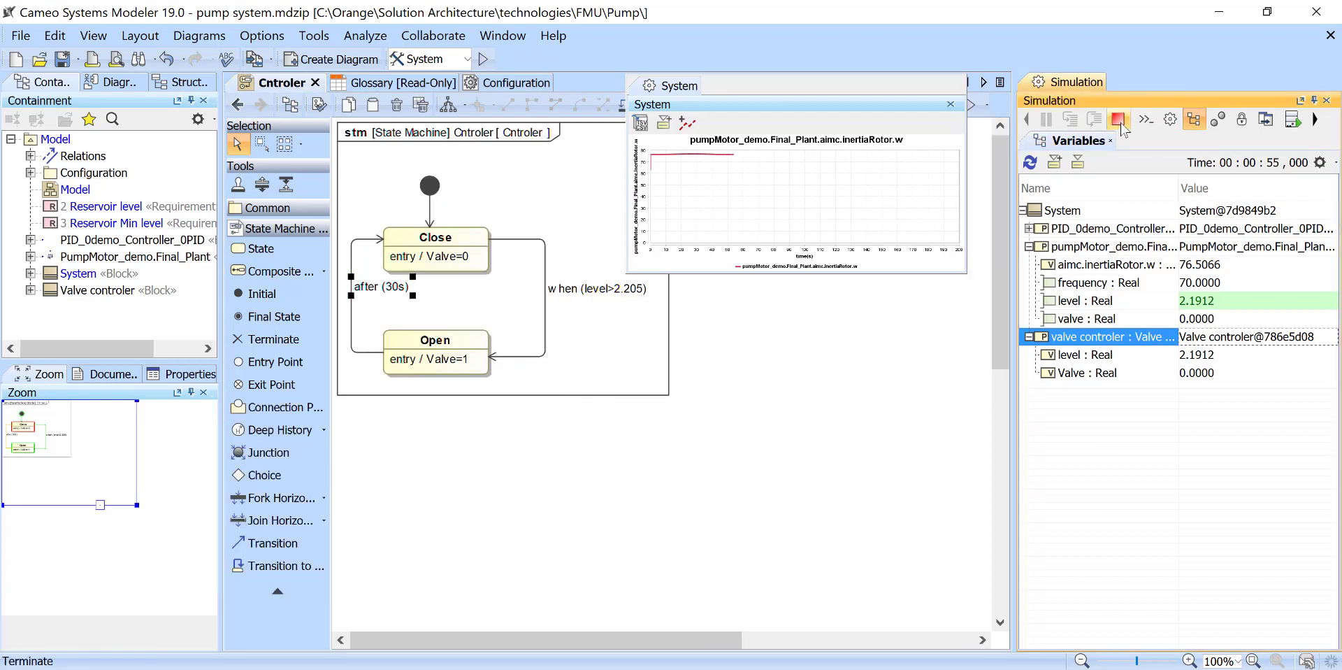
- Set the time trigger on the Open to Close transition to 20s
left_click(390, 288)
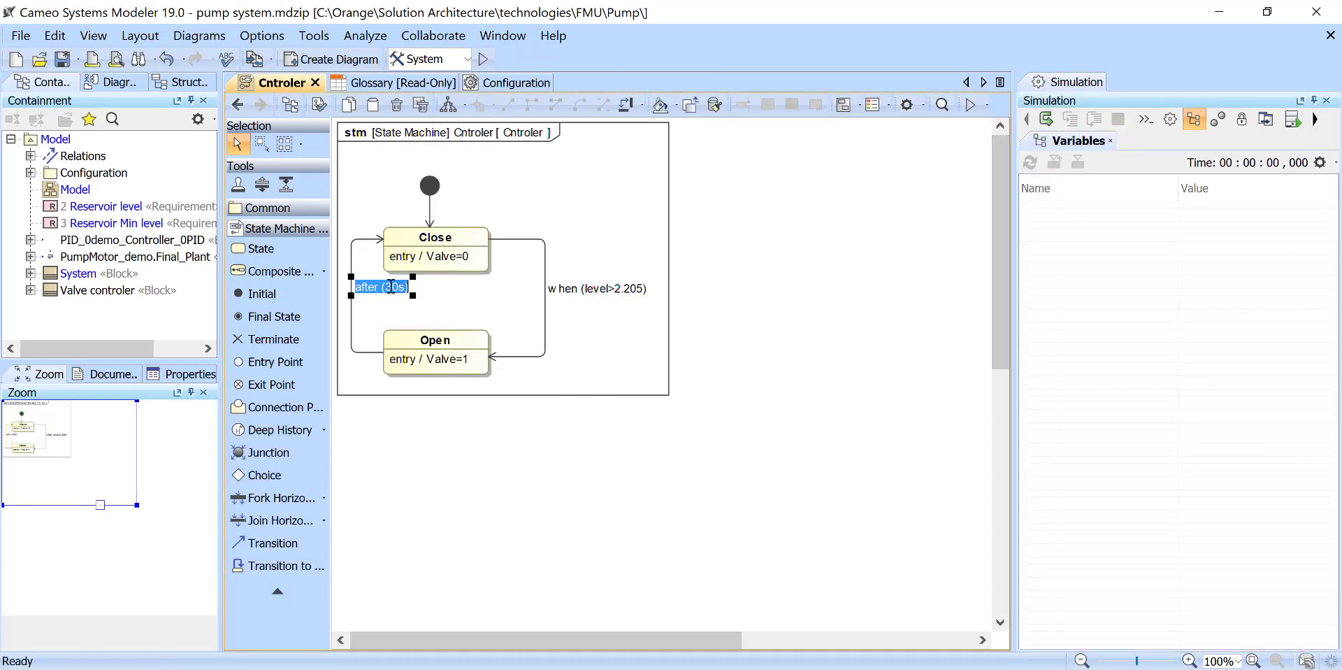
left_click(387, 286)
type("2")
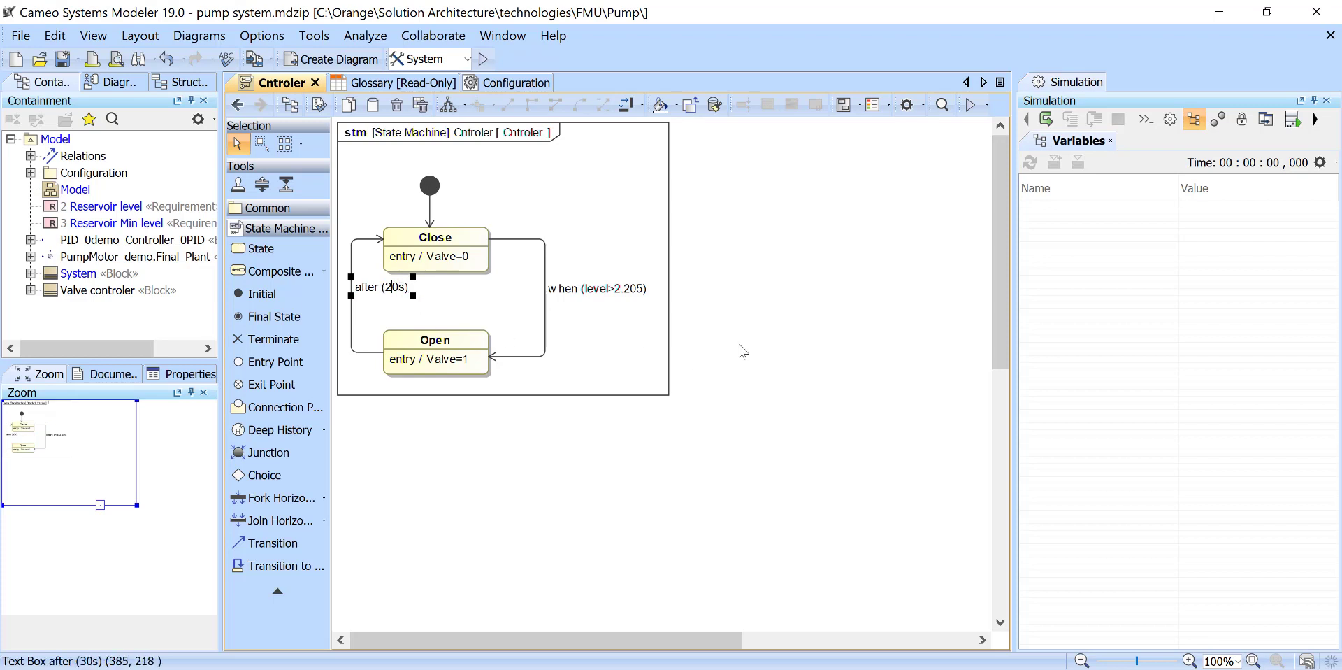
left_click(742, 351)
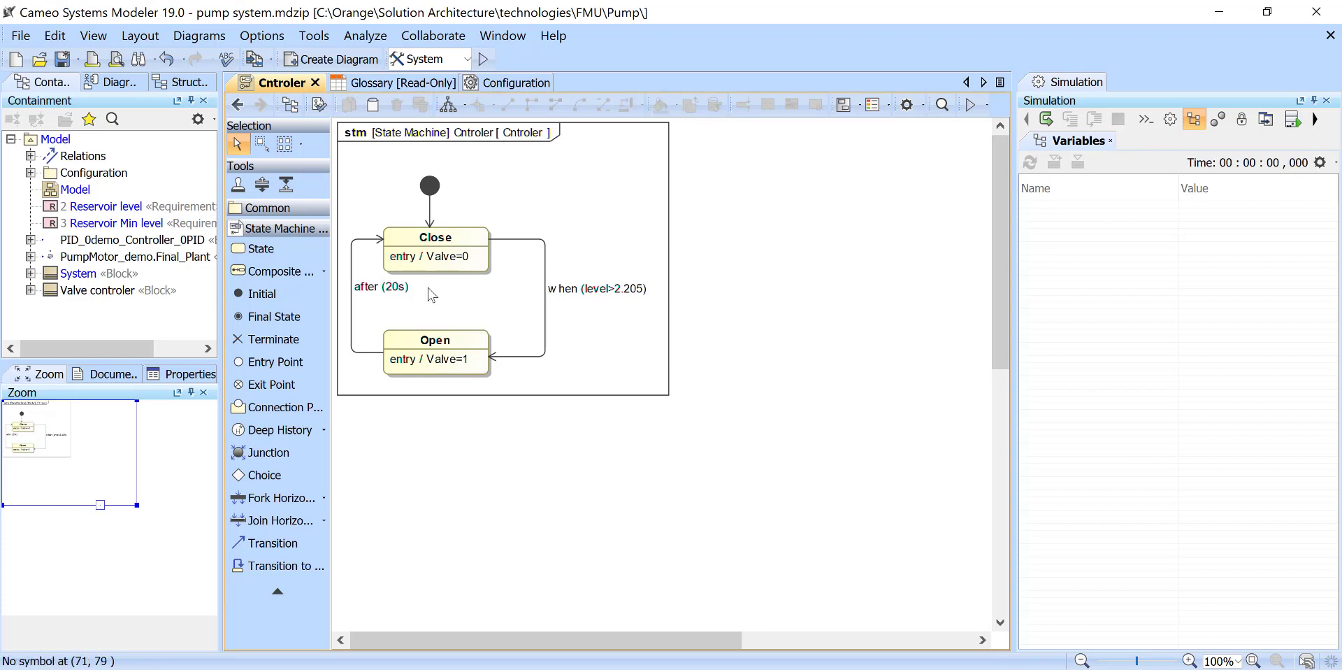
- Run the System simulation again and expand the pumpMotor_demo.Final_Plant values to watch them
left_click(1047, 119)
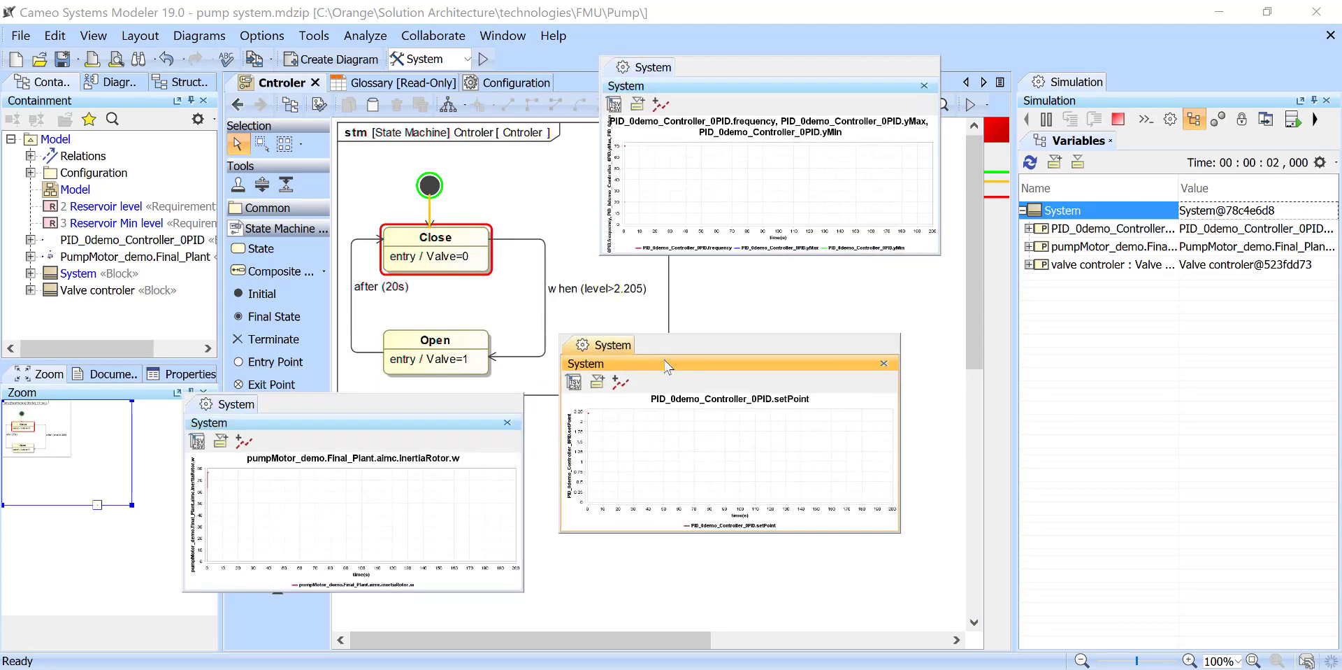
double_click(1035, 247)
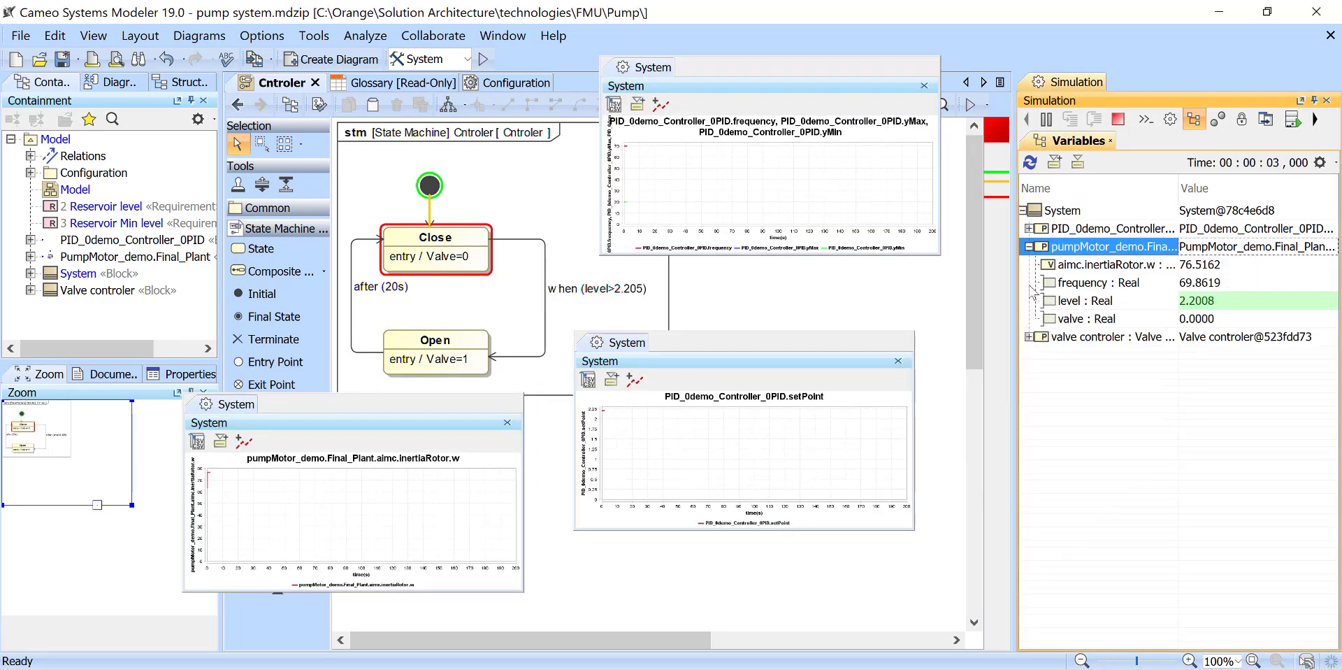
left_click(1028, 336)
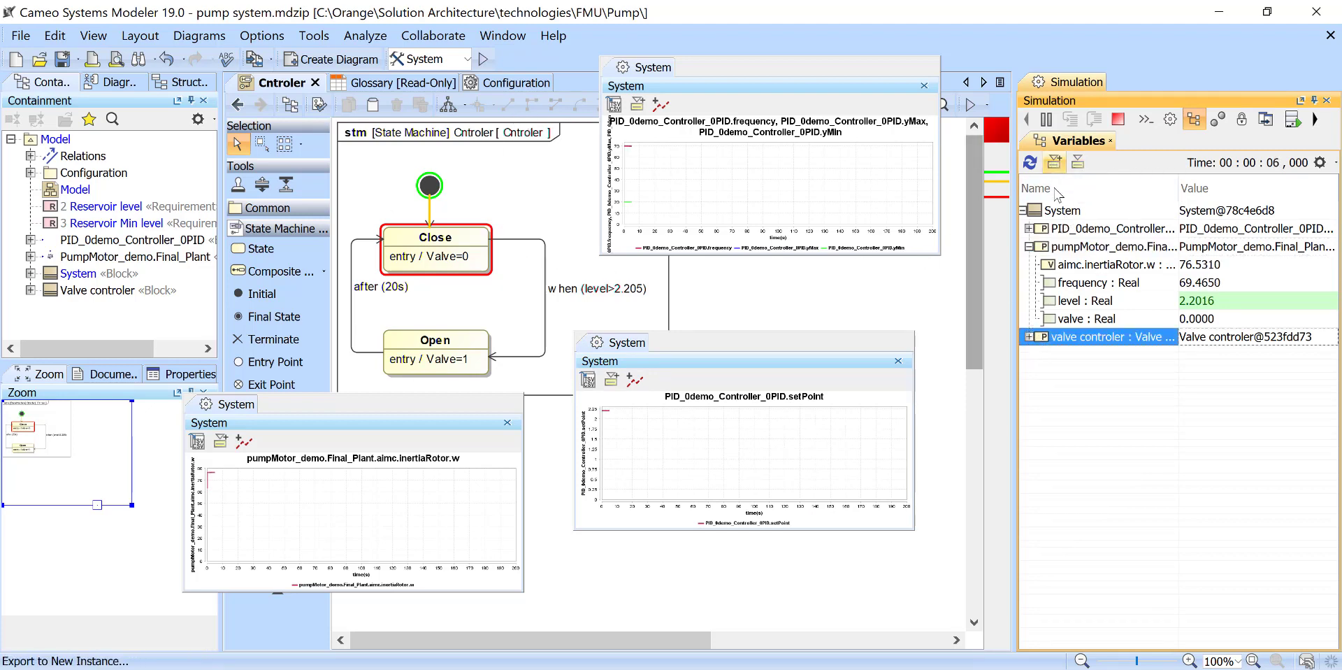
- Create a sequence diagram from the running System object and move the charts clear of its lifelines
right_click(1059, 209)
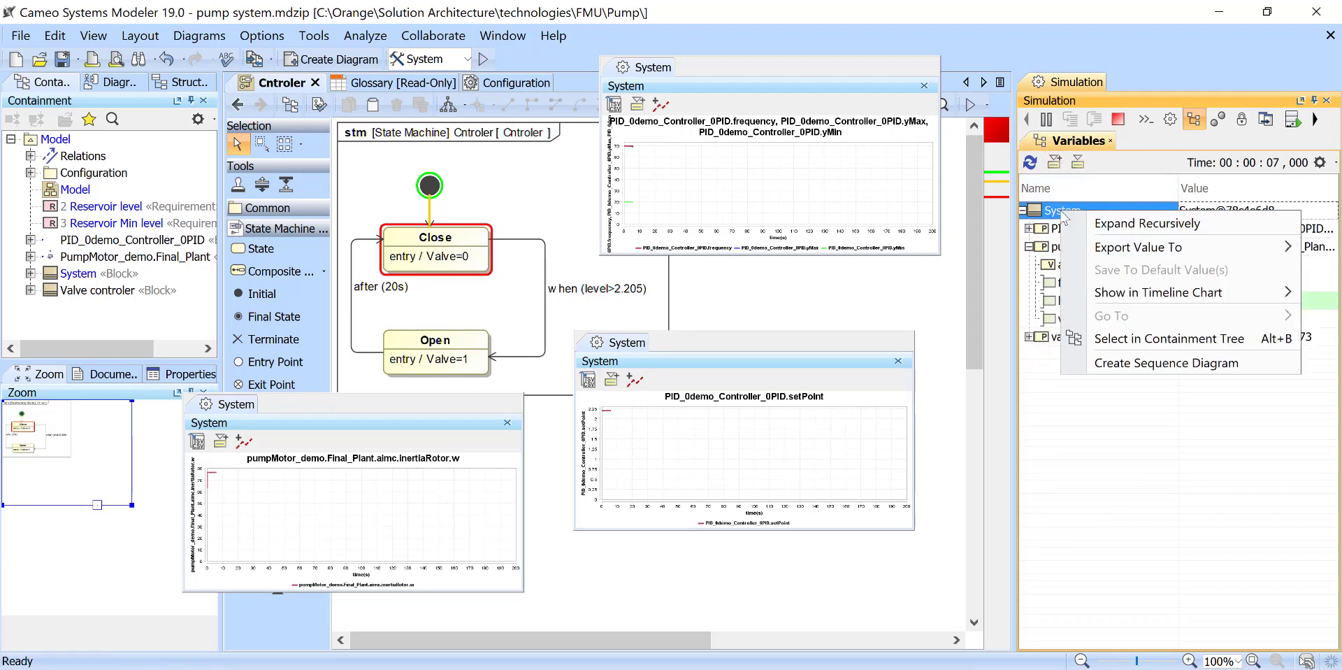
left_click(1166, 369)
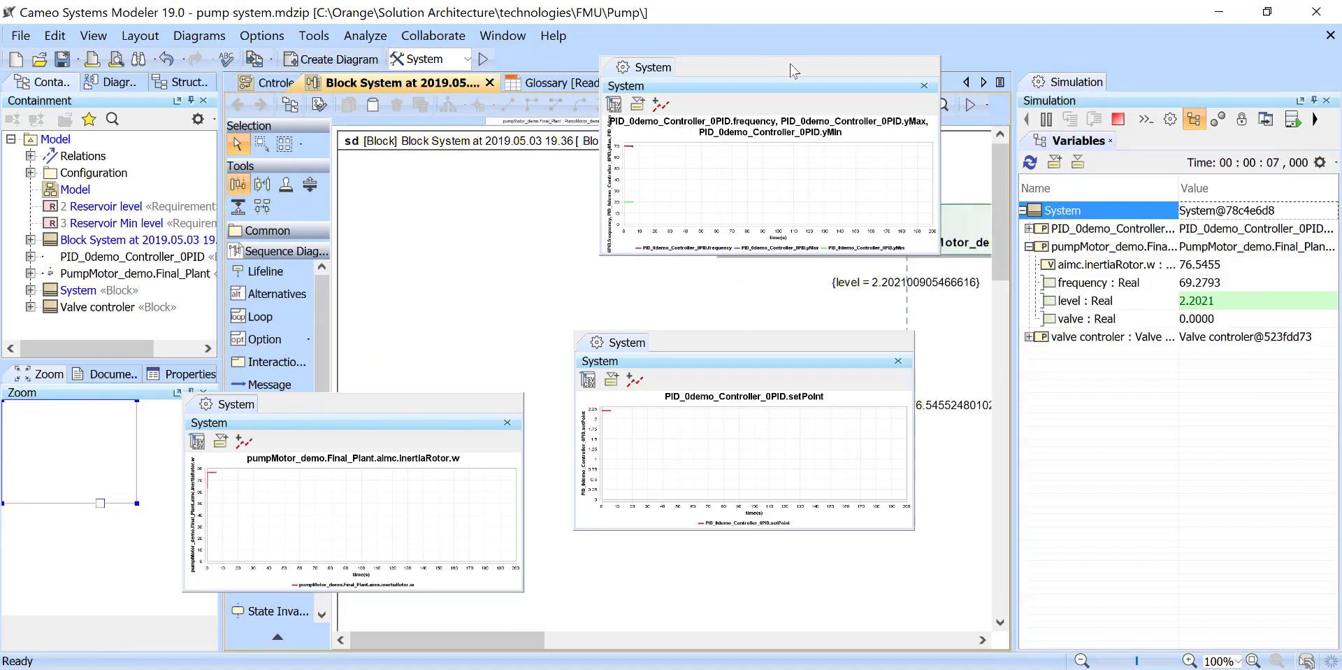
left_click_drag(790, 63, 449, 22)
left_click_drag(795, 353, 349, 227)
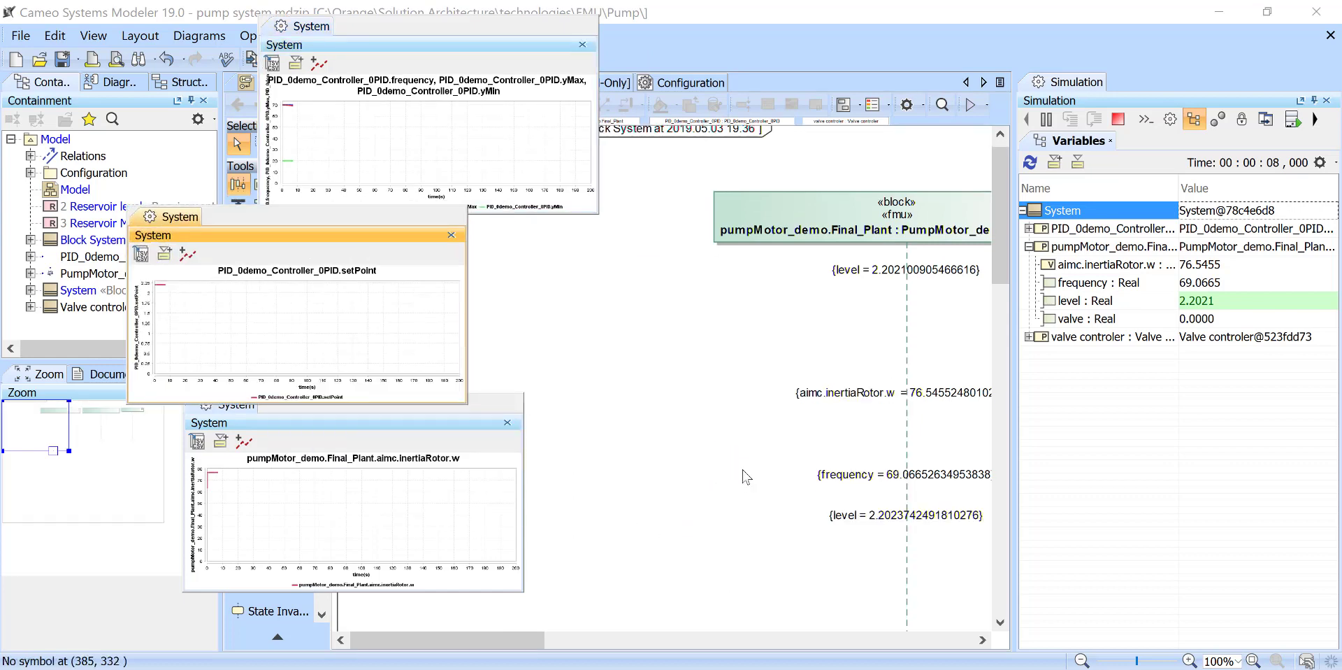
- Review the values recorded along the sequence diagram's lifelines, move the controller chart aside, and close the diagram
scroll(760, 483, "down", 2)
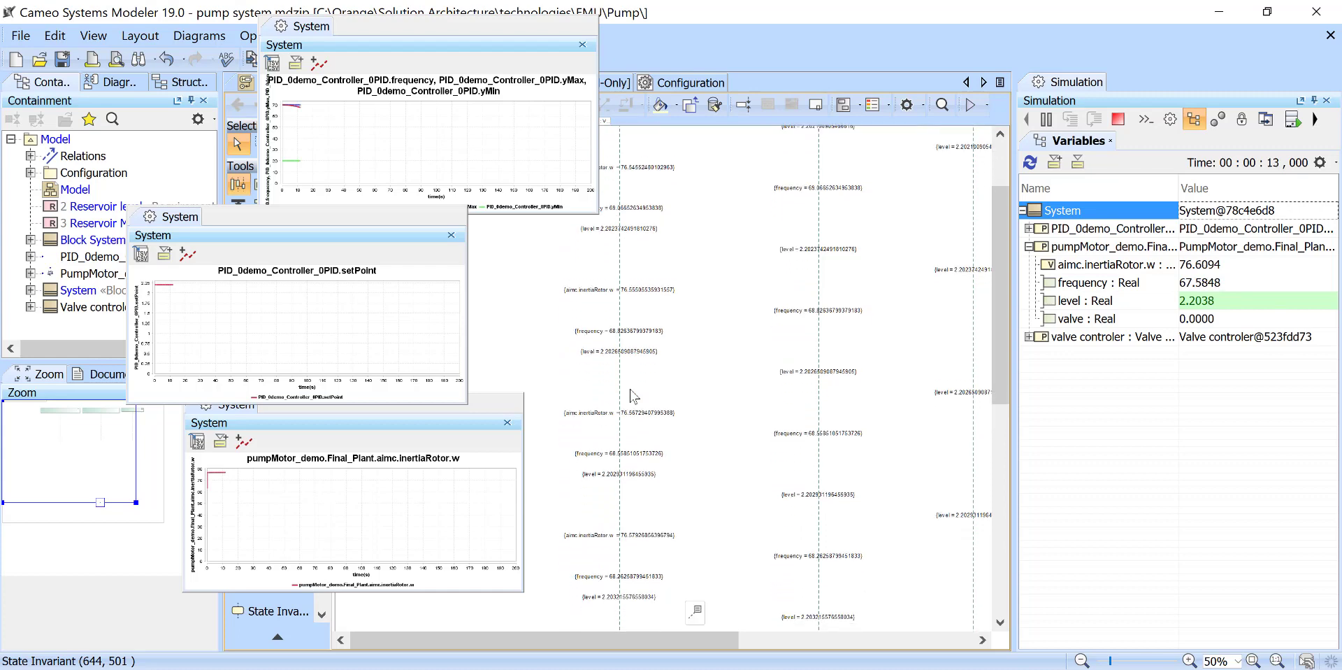
scroll(699, 419, "up", 3)
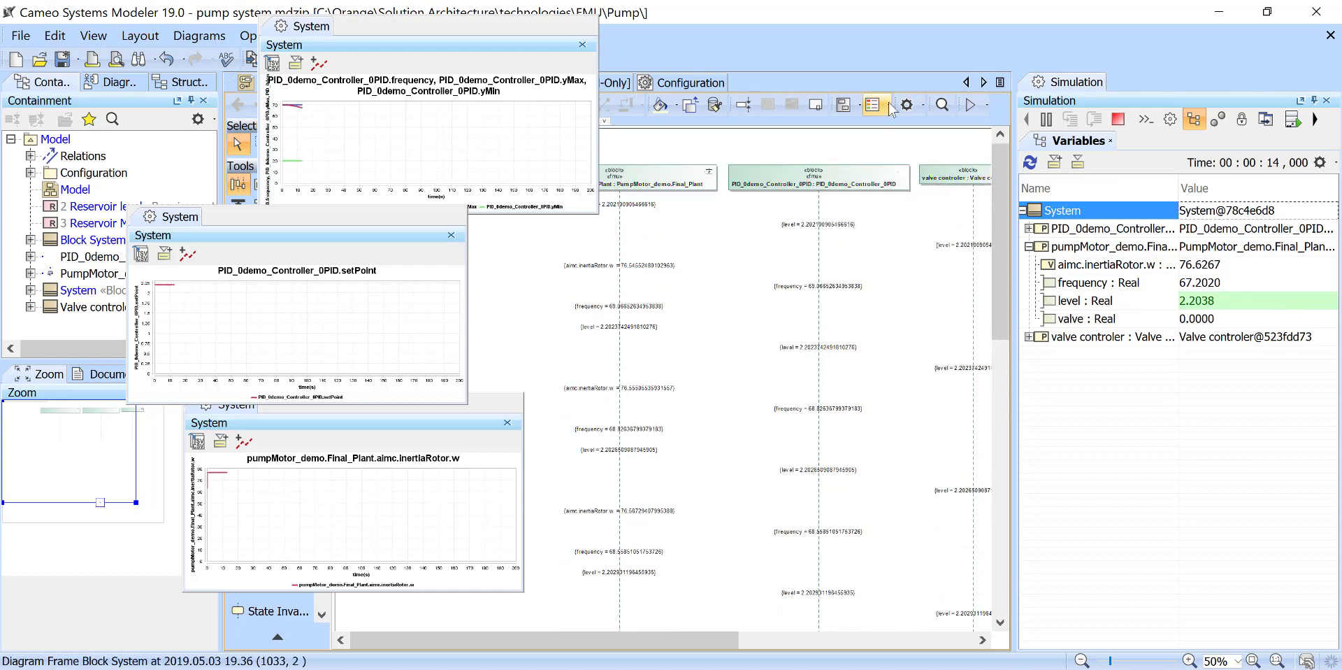
scroll(804, 234, "down", 3)
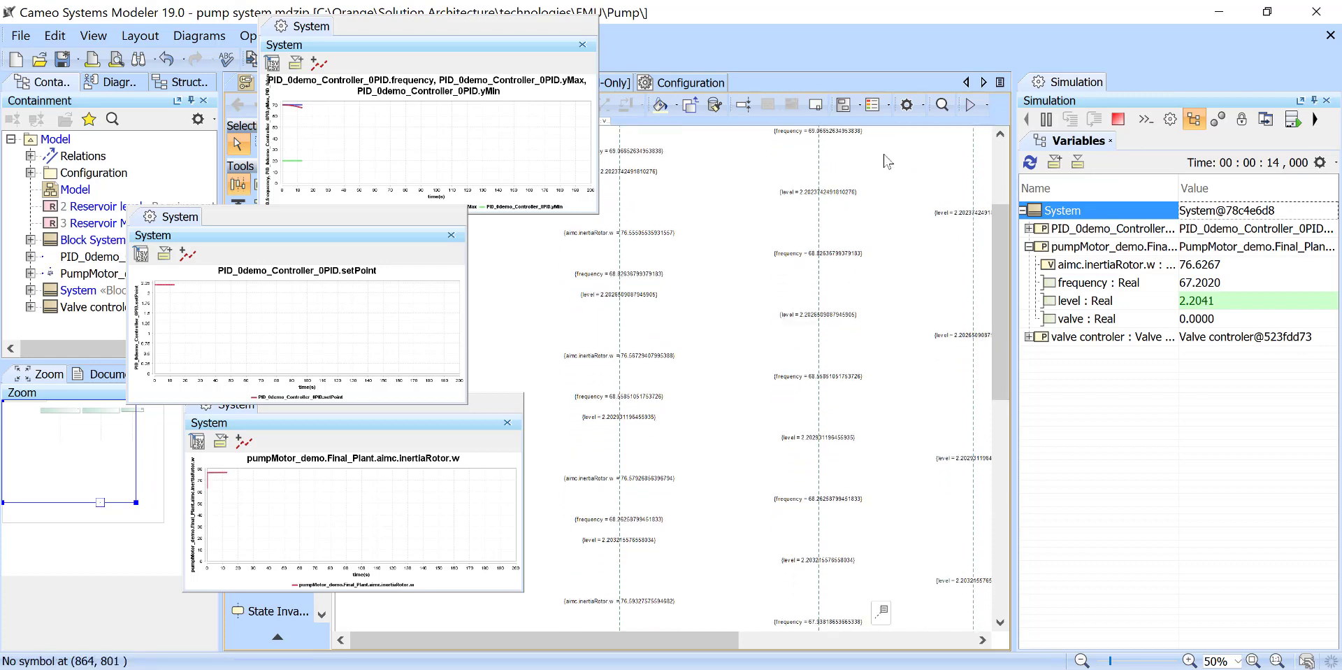
left_click_drag(491, 28, 388, 230)
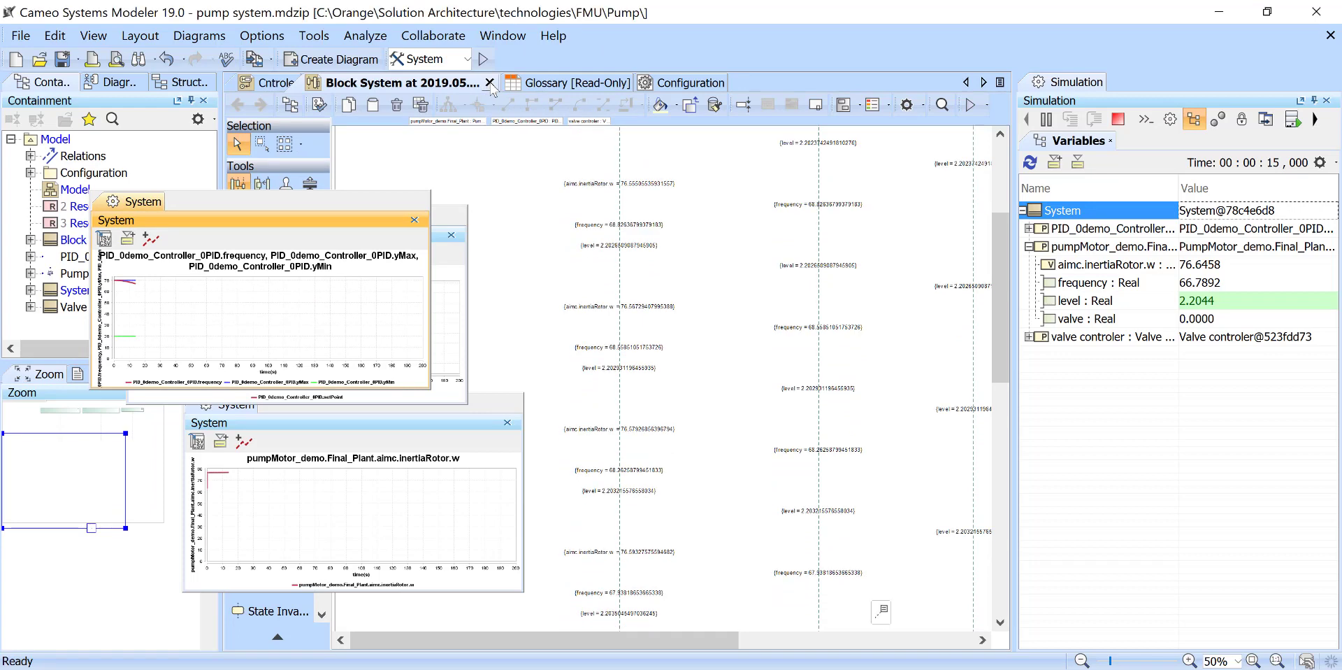
left_click(489, 82)
- Rearrange the charts around the Cntroler state machine, watch the valve switch states, and terminate the simulation
left_click_drag(309, 206, 823, 76)
left_click_drag(175, 217, 613, 344)
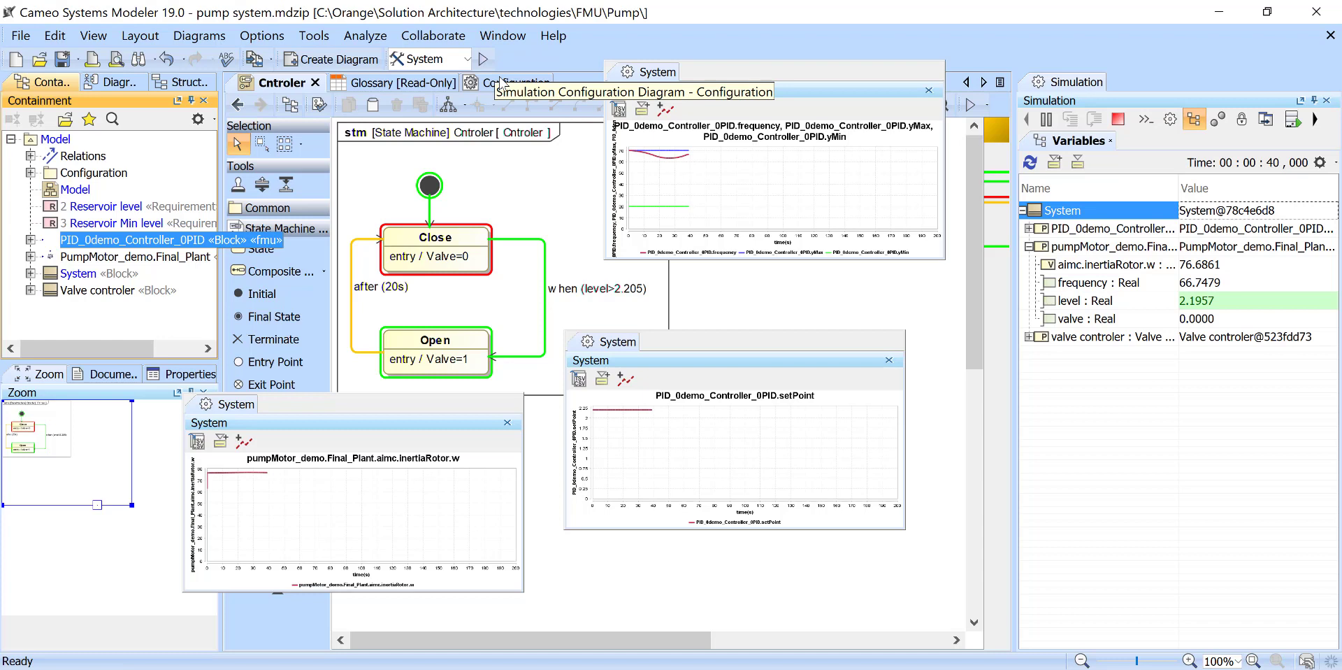
left_click(1123, 118)
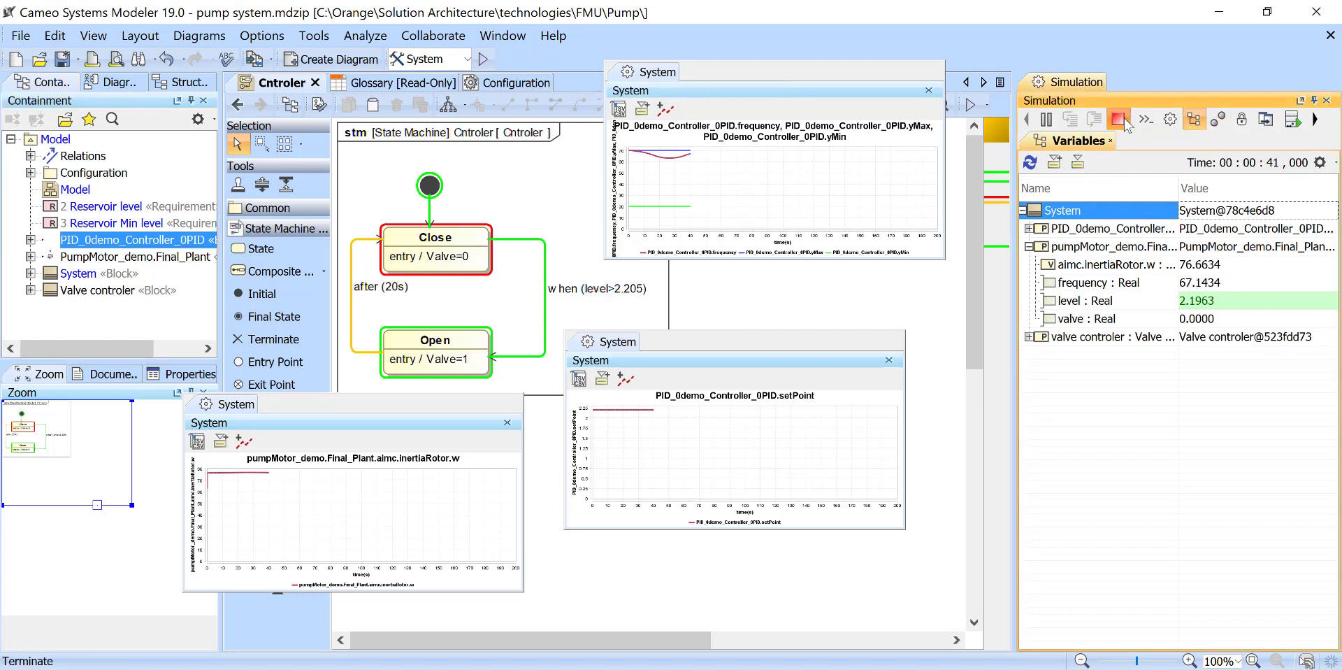
left_click(1123, 120)
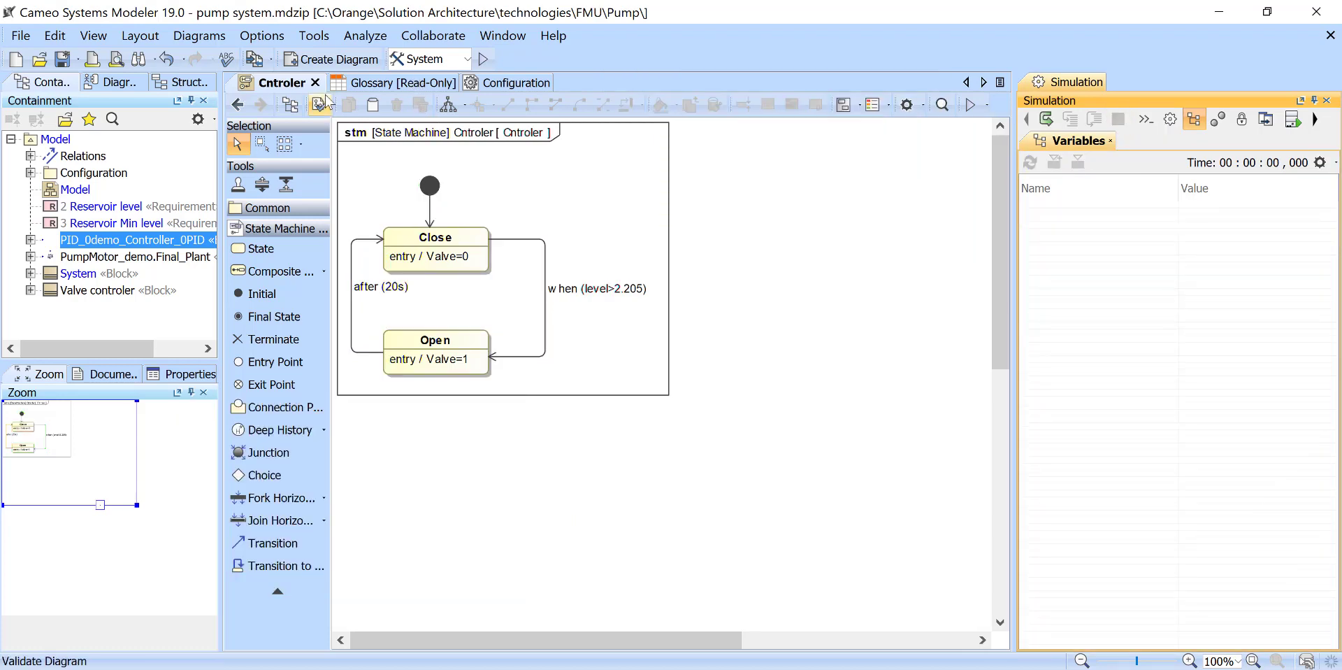
- Open the Configuration diagram and add a Sequence Diagram Generator Config named record below the Reservoir chart
left_click(237, 108)
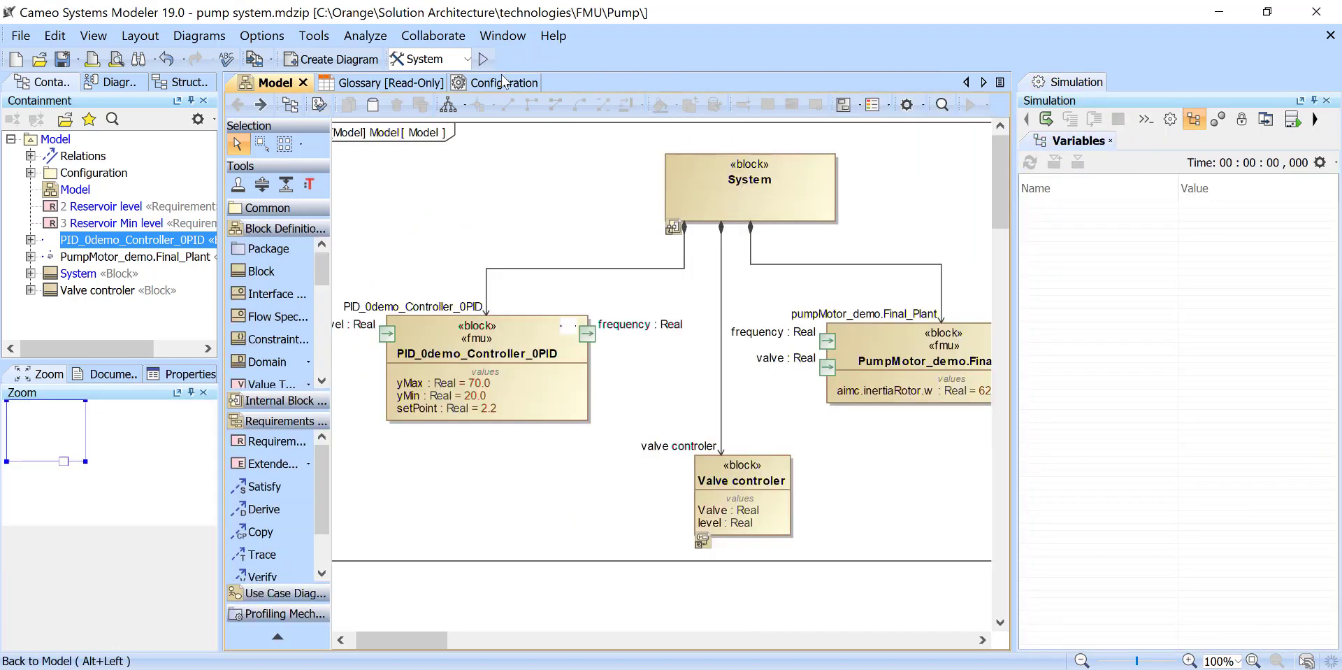
left_click(502, 83)
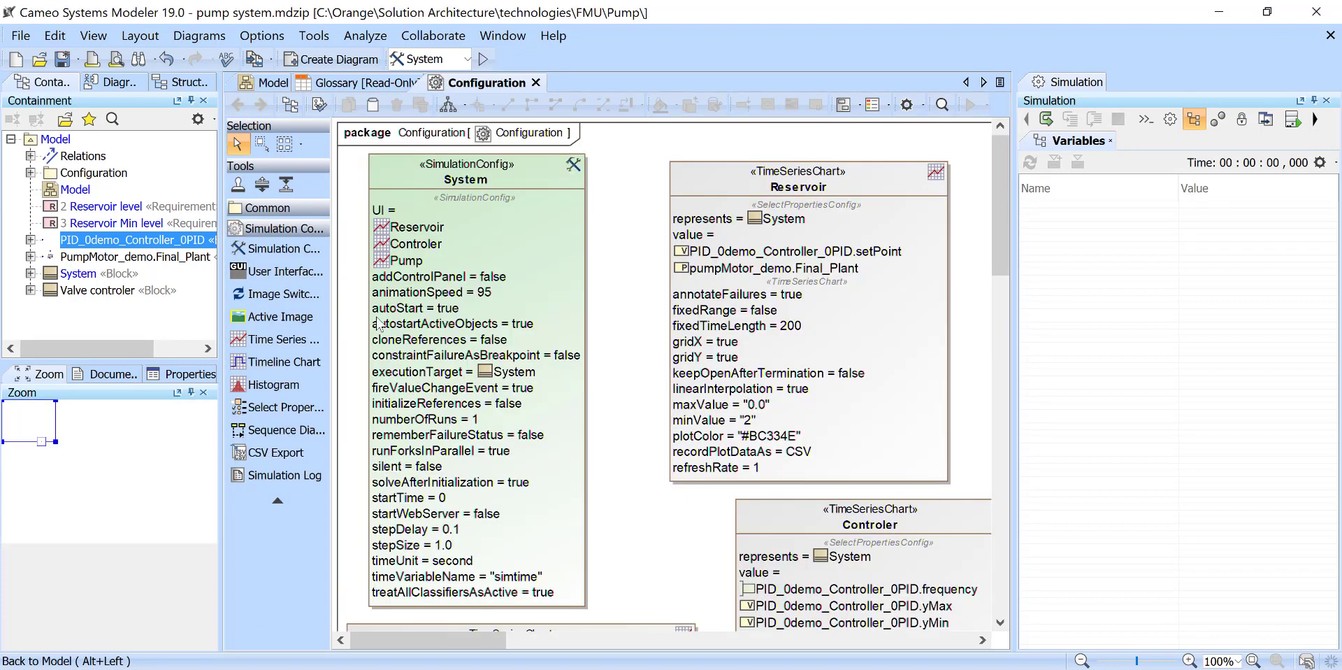
left_click(276, 432)
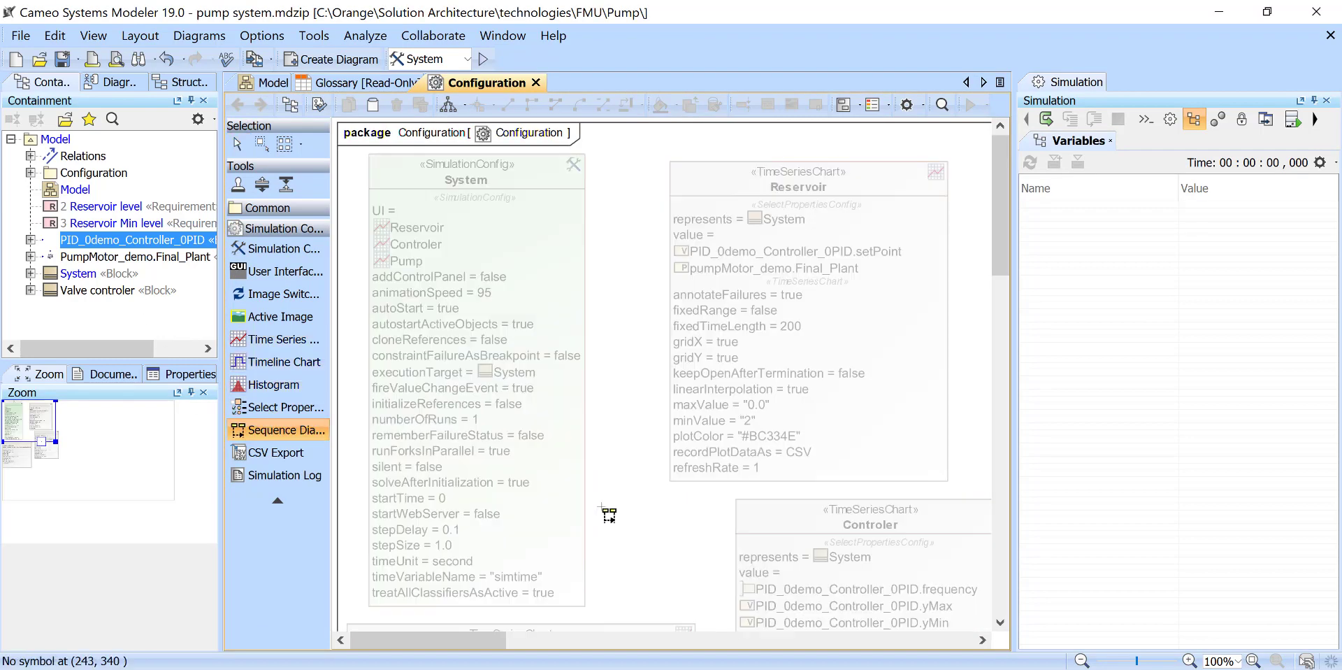
left_click(605, 506)
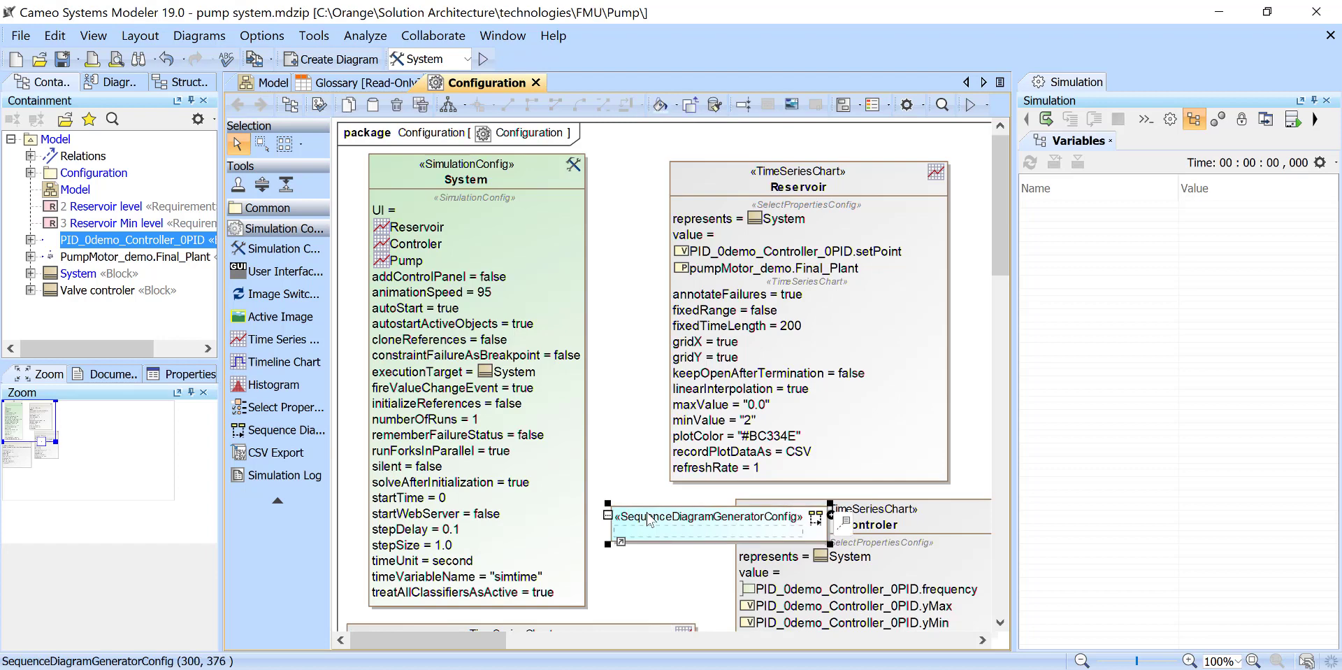
type("record")
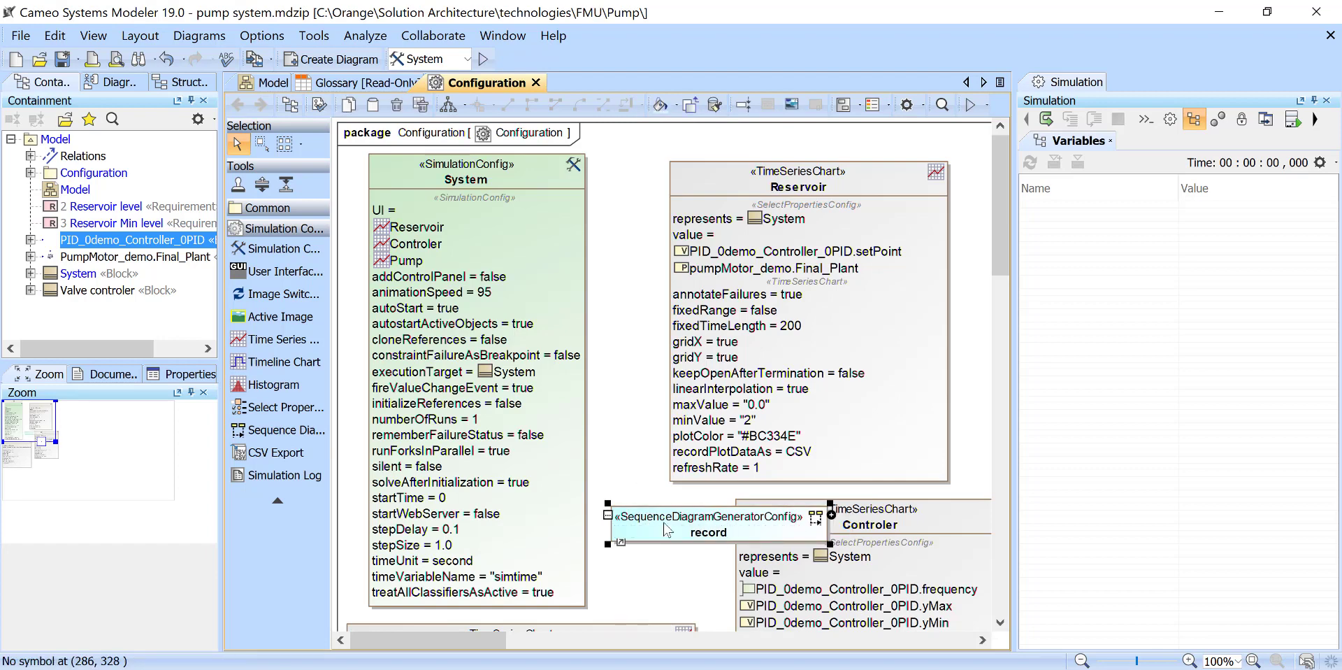
- Assign the record element to the System simulation configuration as an execution listener
left_click_drag(659, 521, 448, 165)
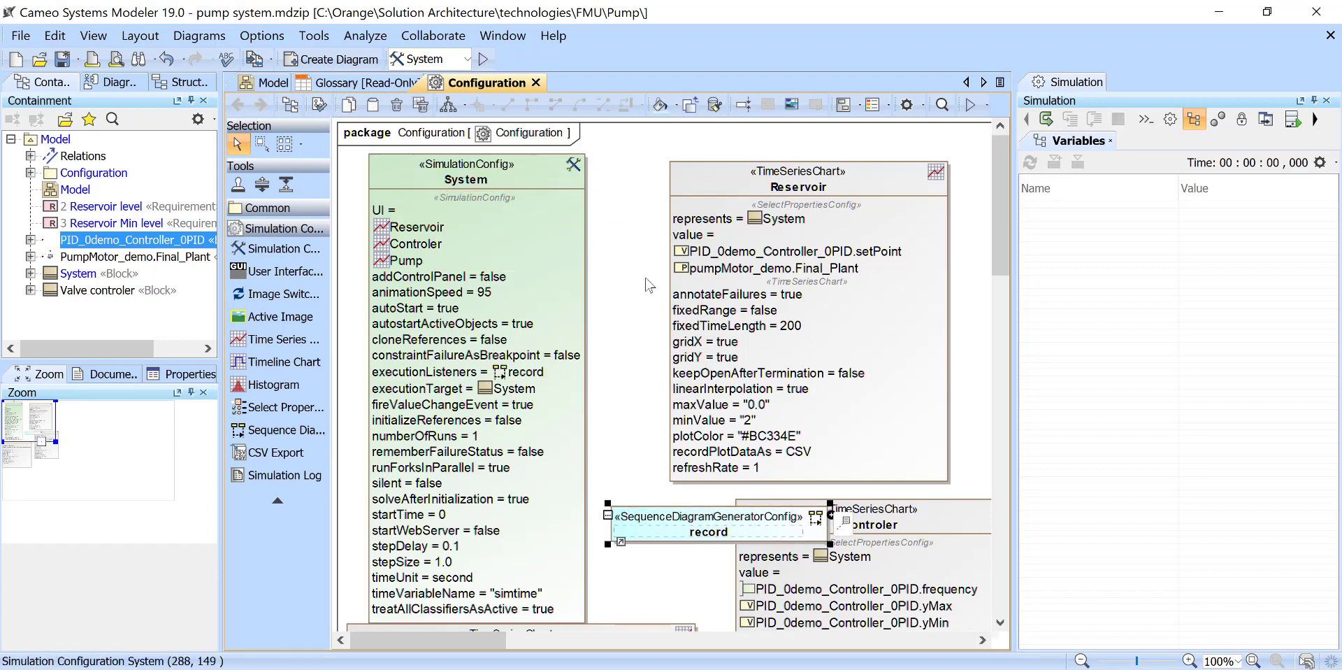
left_click(627, 493)
left_click(650, 523)
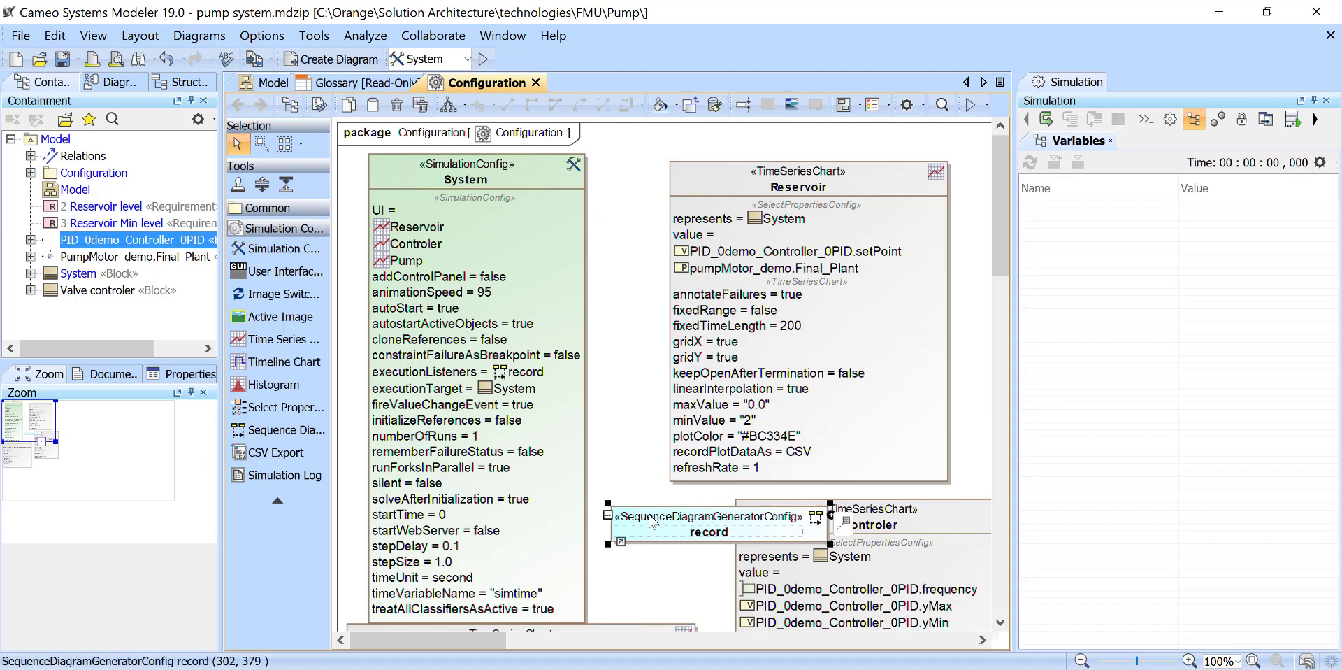
- Open the record element's specification and examine its Ignored Signals, Ignored Lifelines and Recorded Object Path properties
double_click(688, 519)
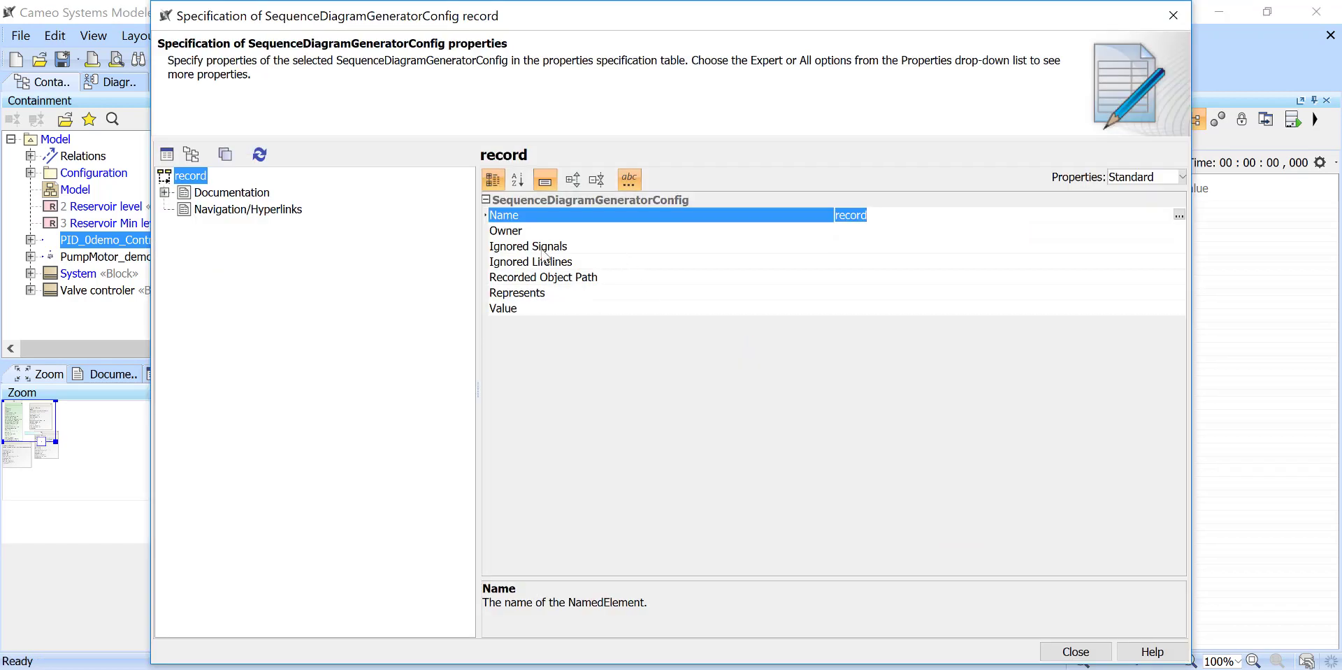
left_click(548, 249)
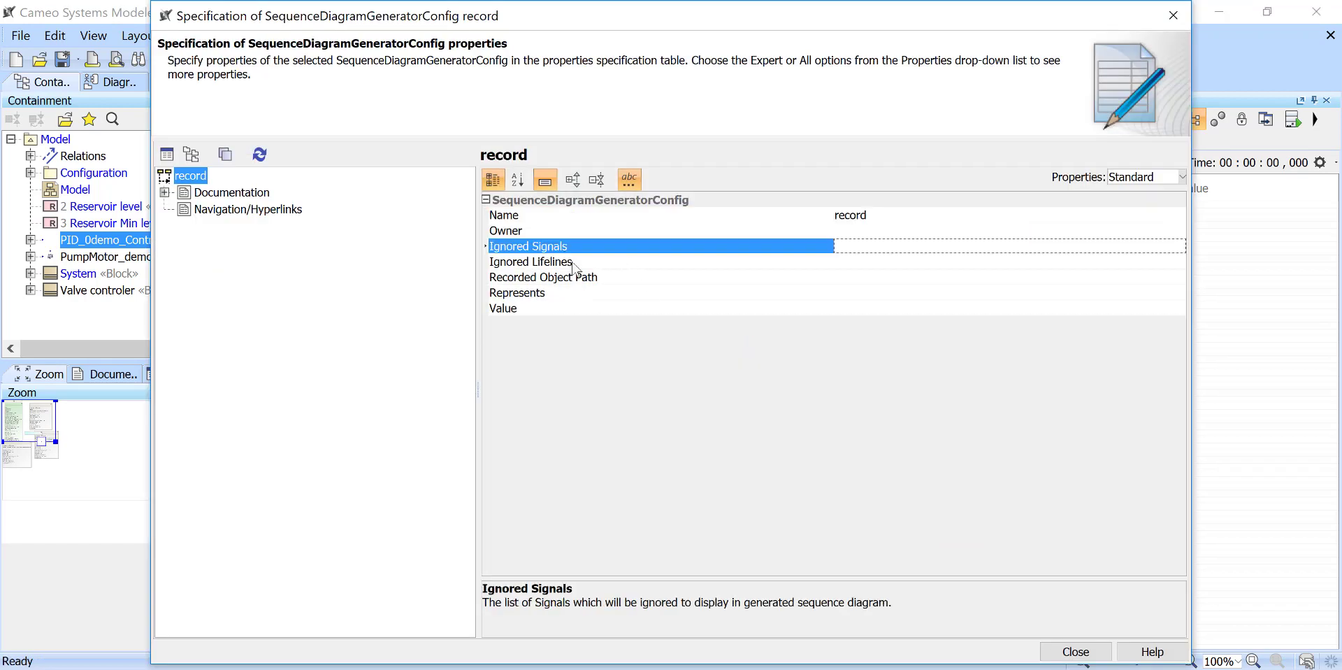
left_click(573, 265)
left_click(612, 279)
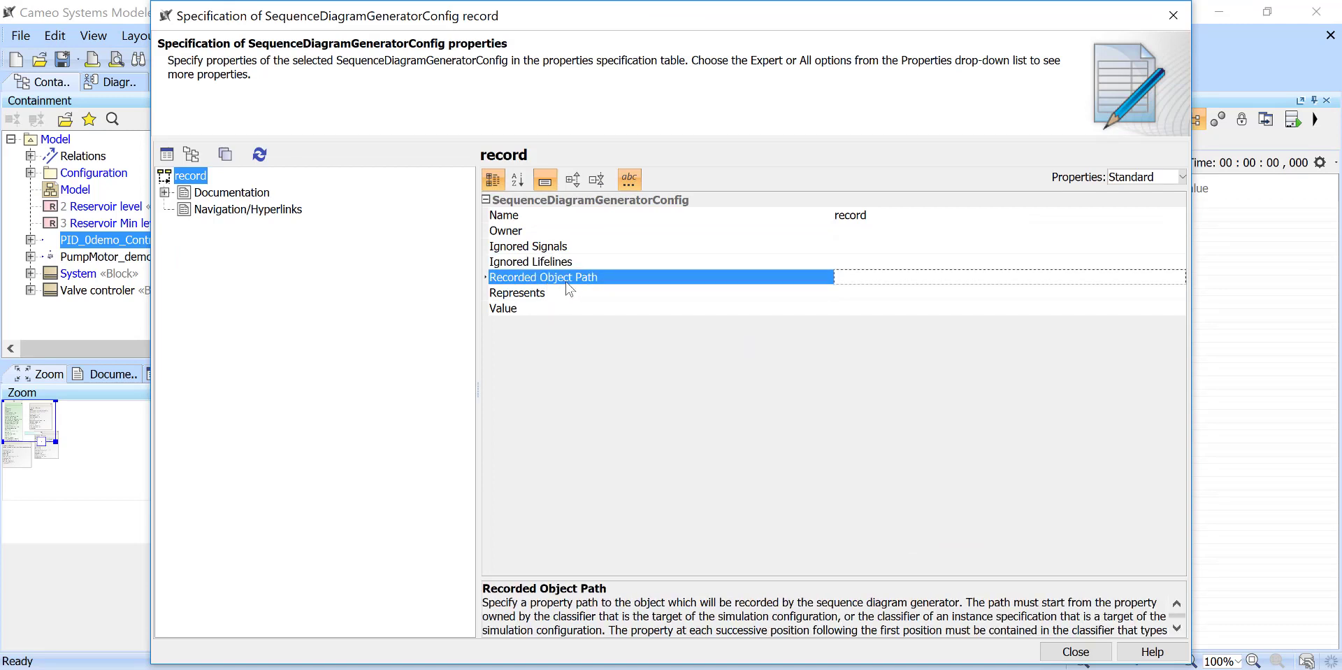
- Examine the Value, Represents, Ignored Signals and Ignored Lifelines properties in the record element's specification
left_click(549, 309)
left_click(867, 310)
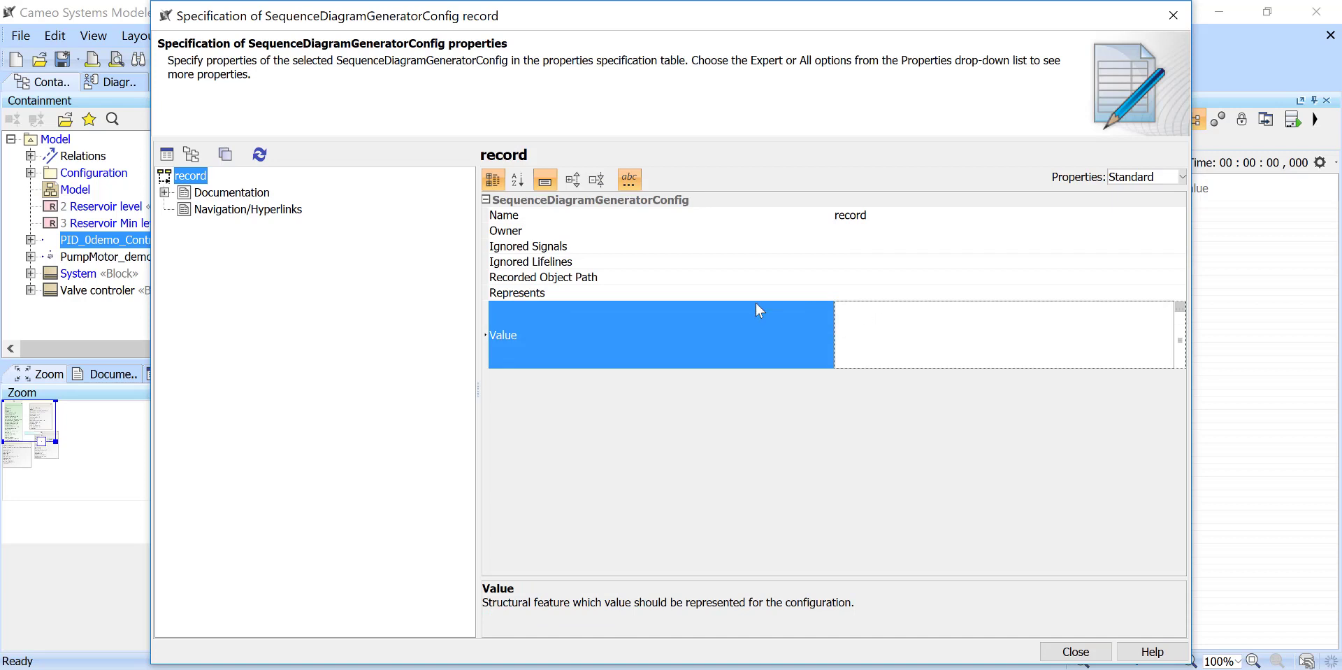
left_click(754, 301)
left_click(587, 288)
left_click(533, 248)
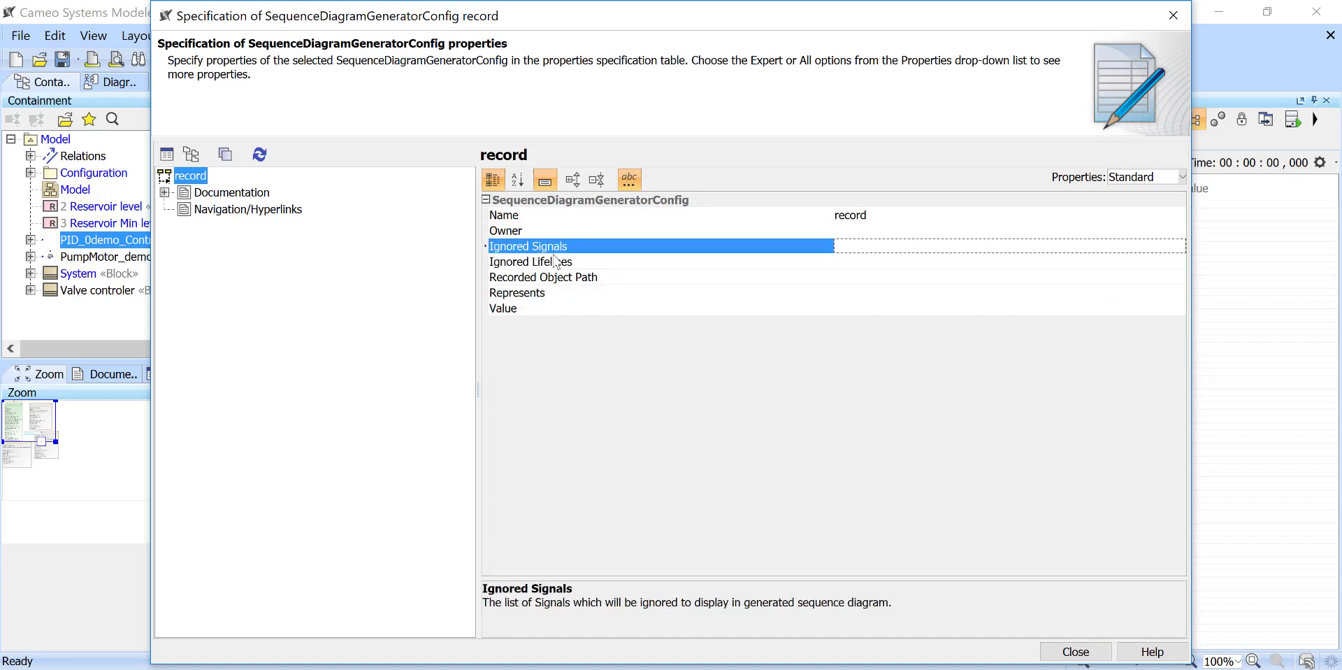
left_click(585, 265)
- Show the Expert properties of the record element and set Record Value Change to false and Record State Change to true
left_click(1131, 177)
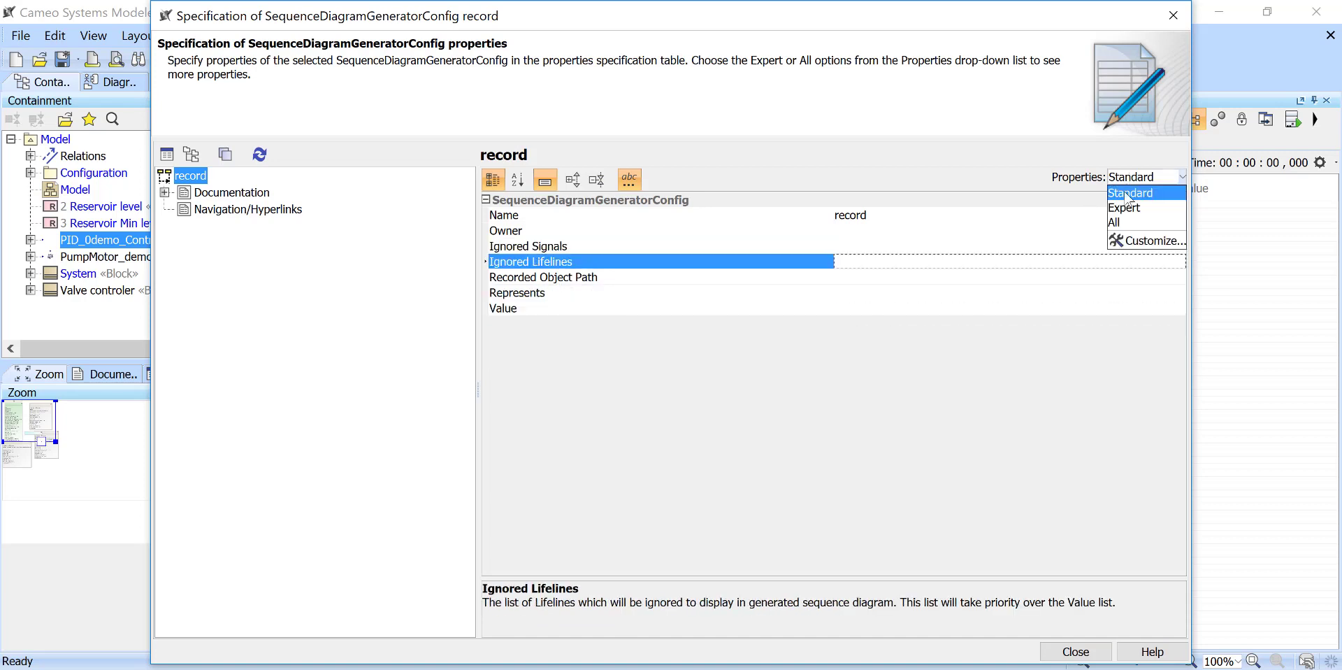
left_click(1127, 198)
left_click(606, 295)
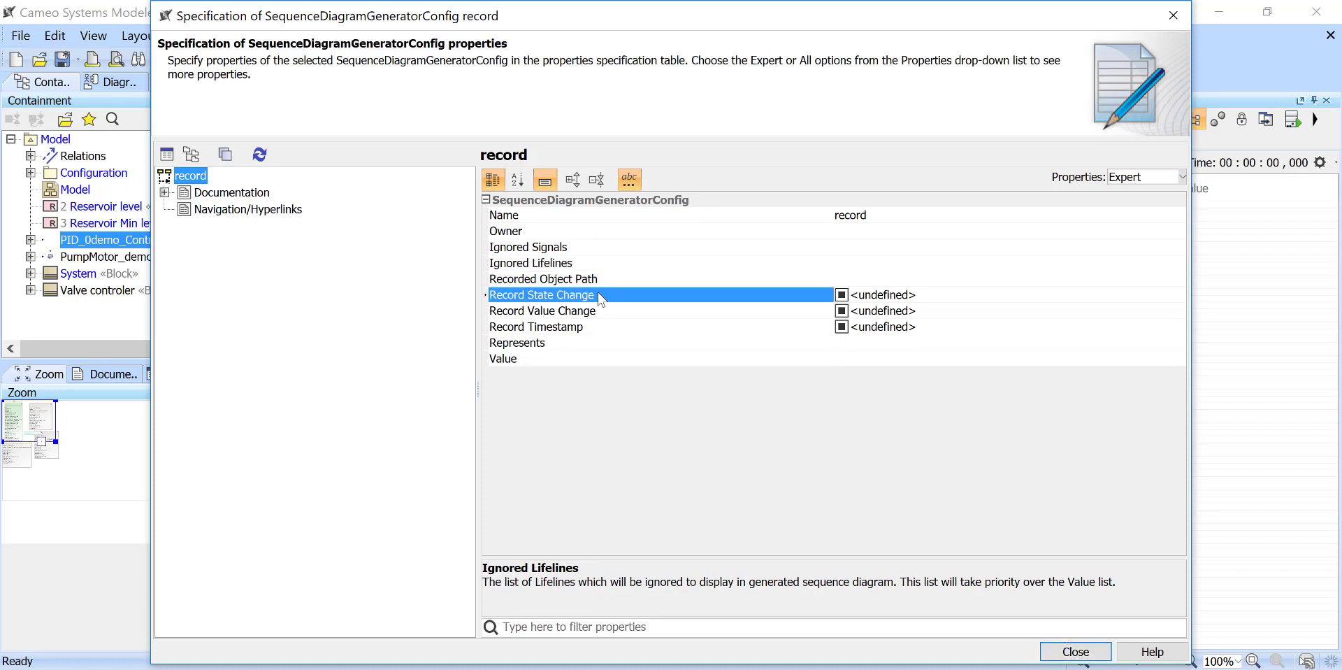
left_click(605, 310)
left_click(842, 312)
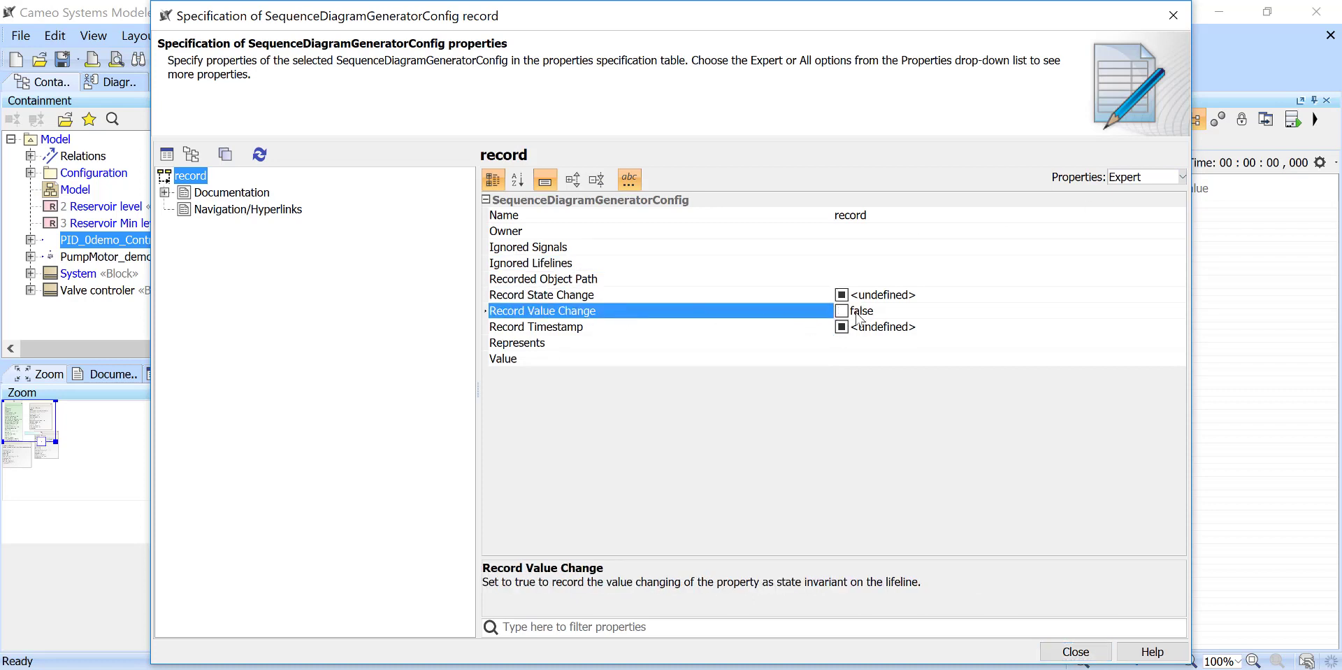
left_click(814, 297)
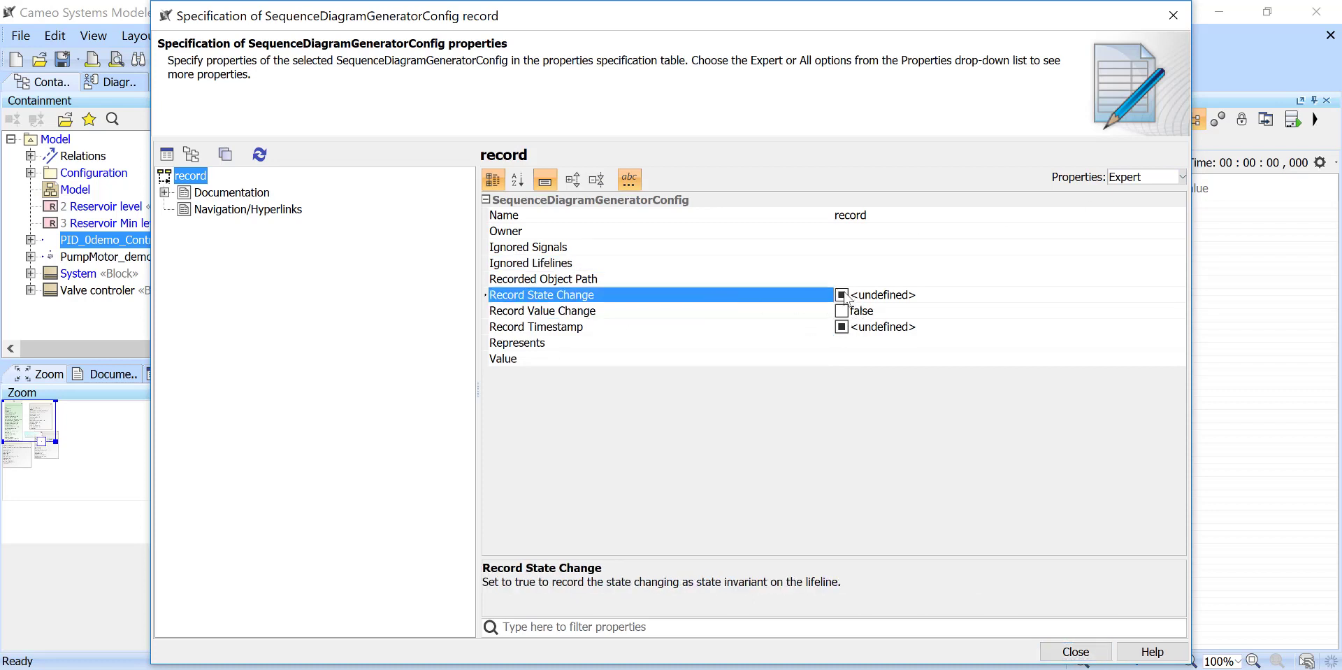
left_click(845, 294)
left_click(845, 294)
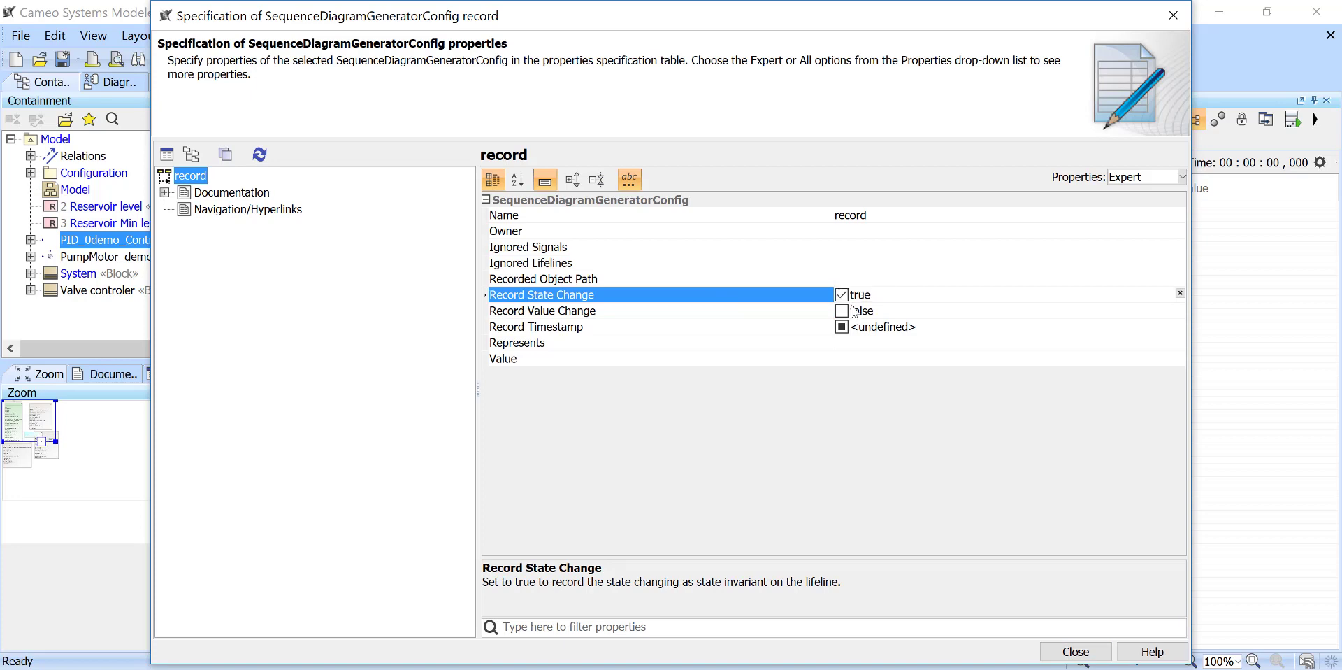
- Set the record element's Record Timestamp to true and close its specification
left_click(650, 329)
left_click(841, 326)
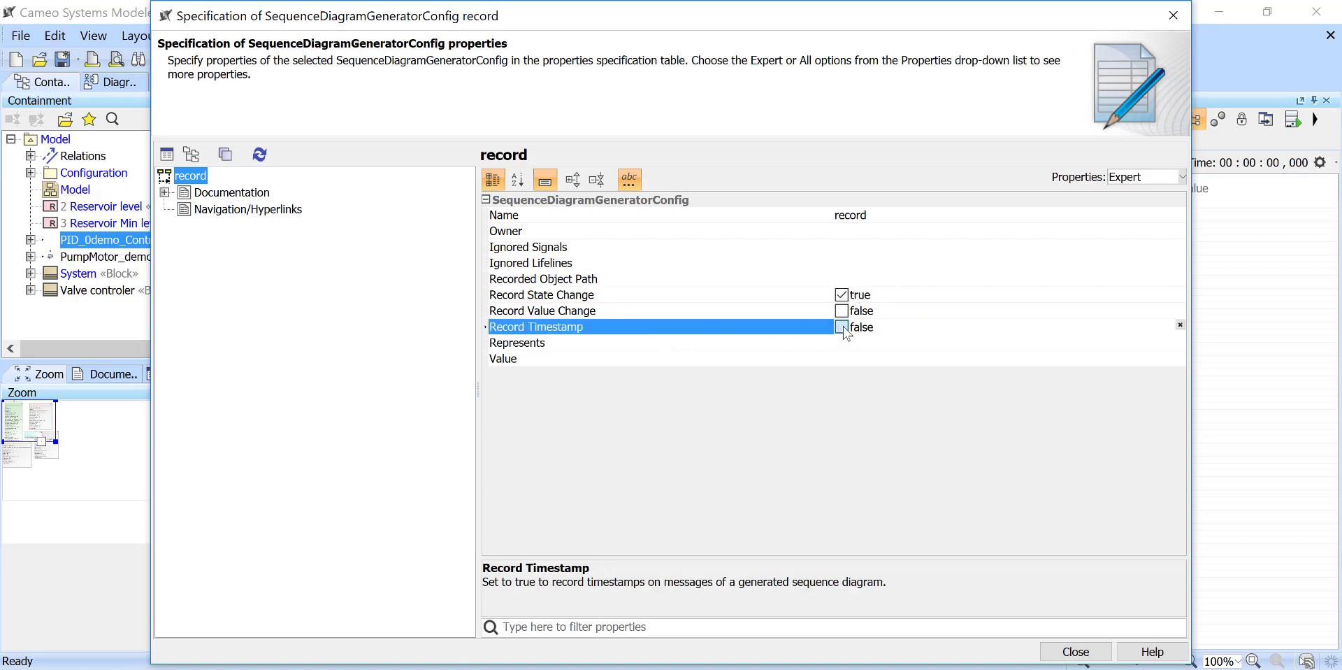
left_click(842, 326)
left_click(1075, 652)
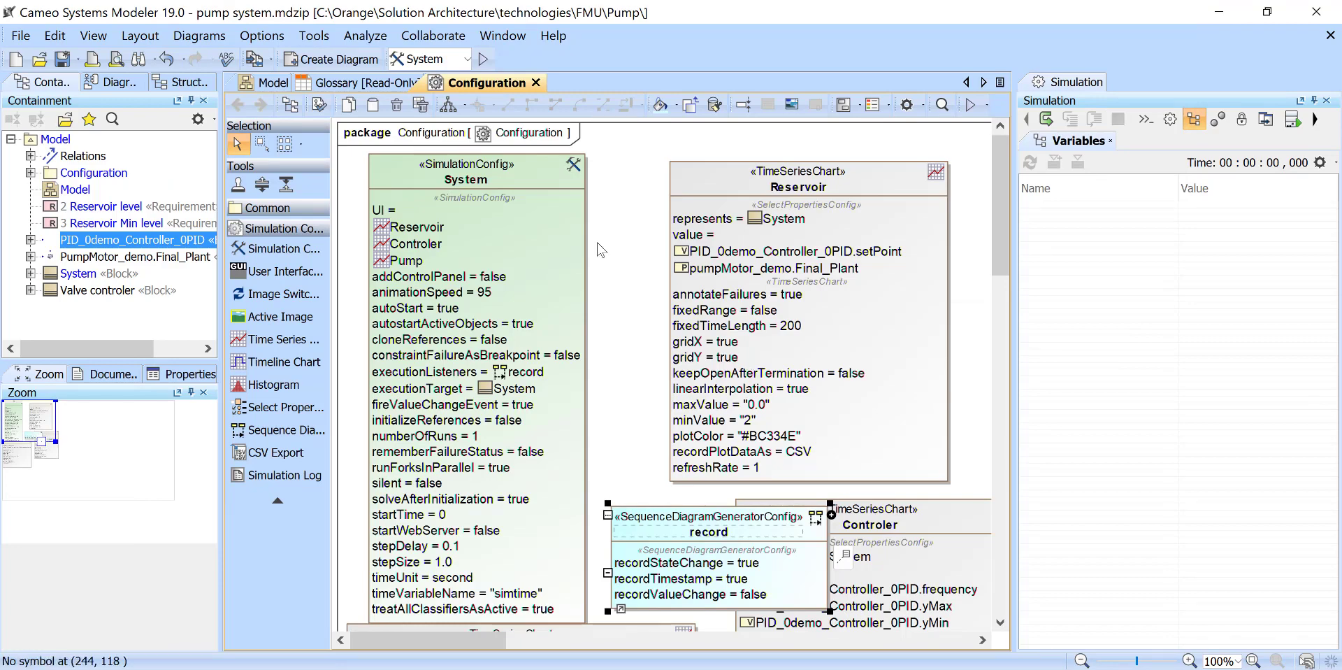
- Run the System simulation, expand the pumpMotor_demo part's variables while the valve controler's sequence diagram is recorded, and terminate the simulation
left_click(480, 60)
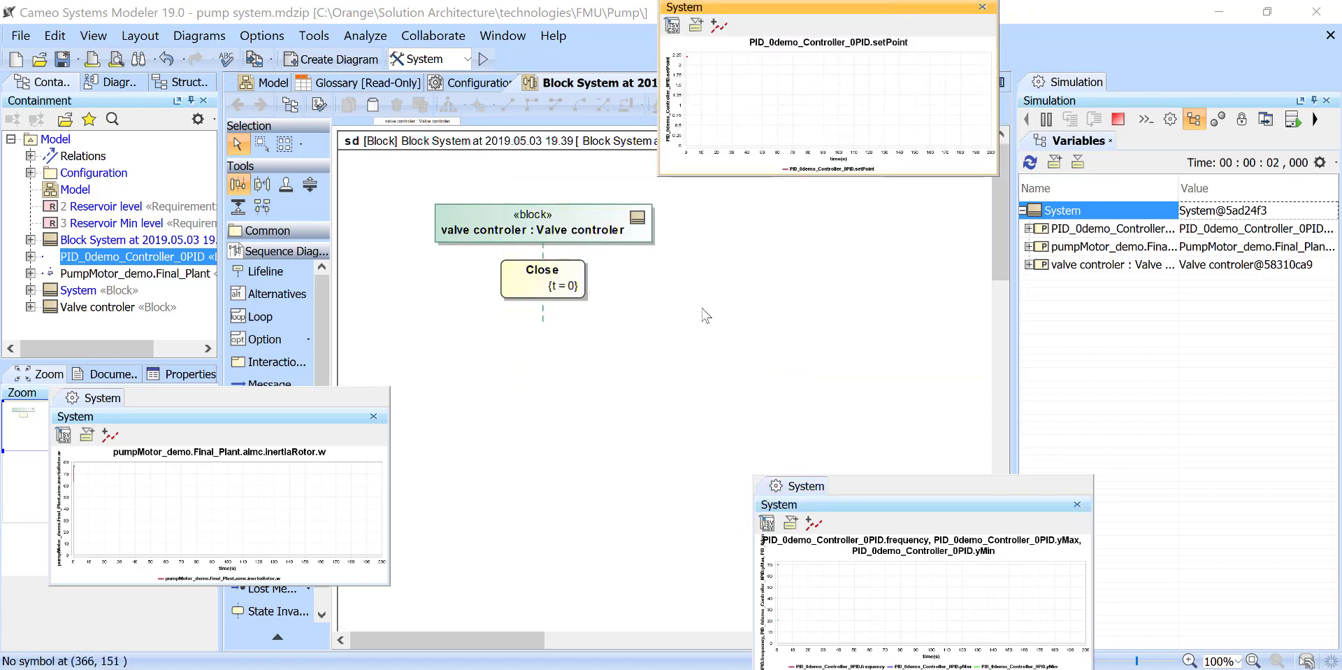
left_click(1028, 250)
left_click(1028, 247)
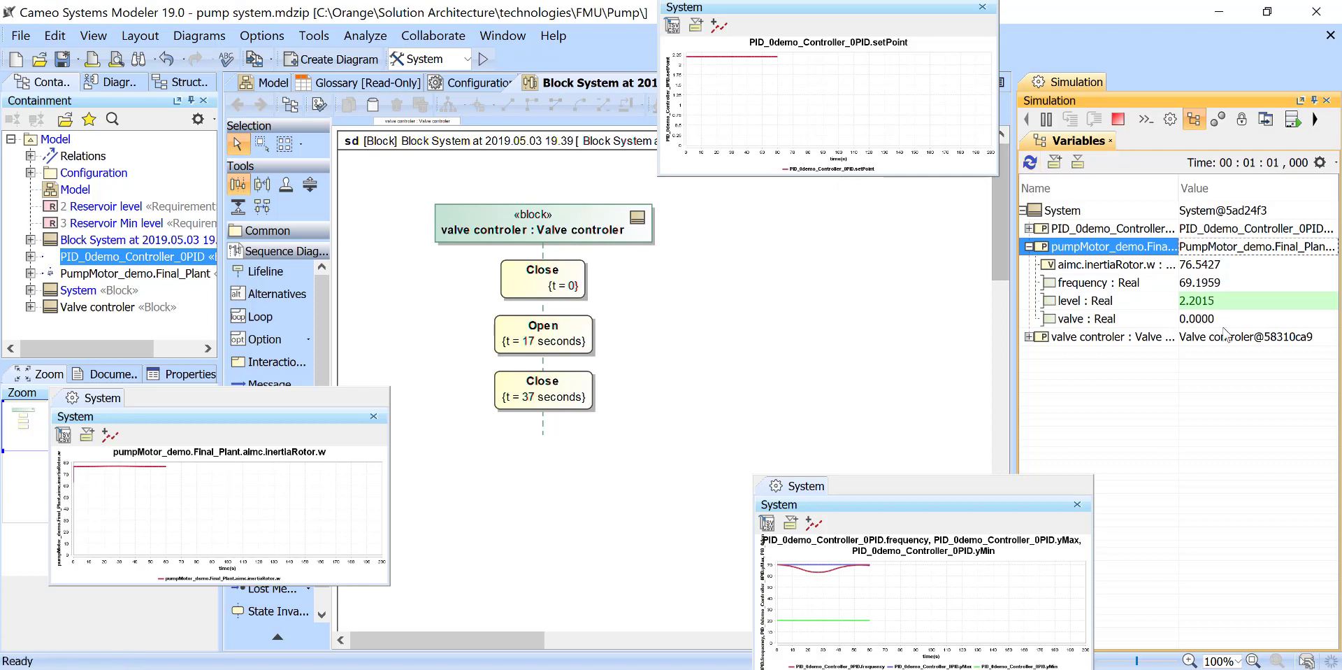
left_click(1116, 123)
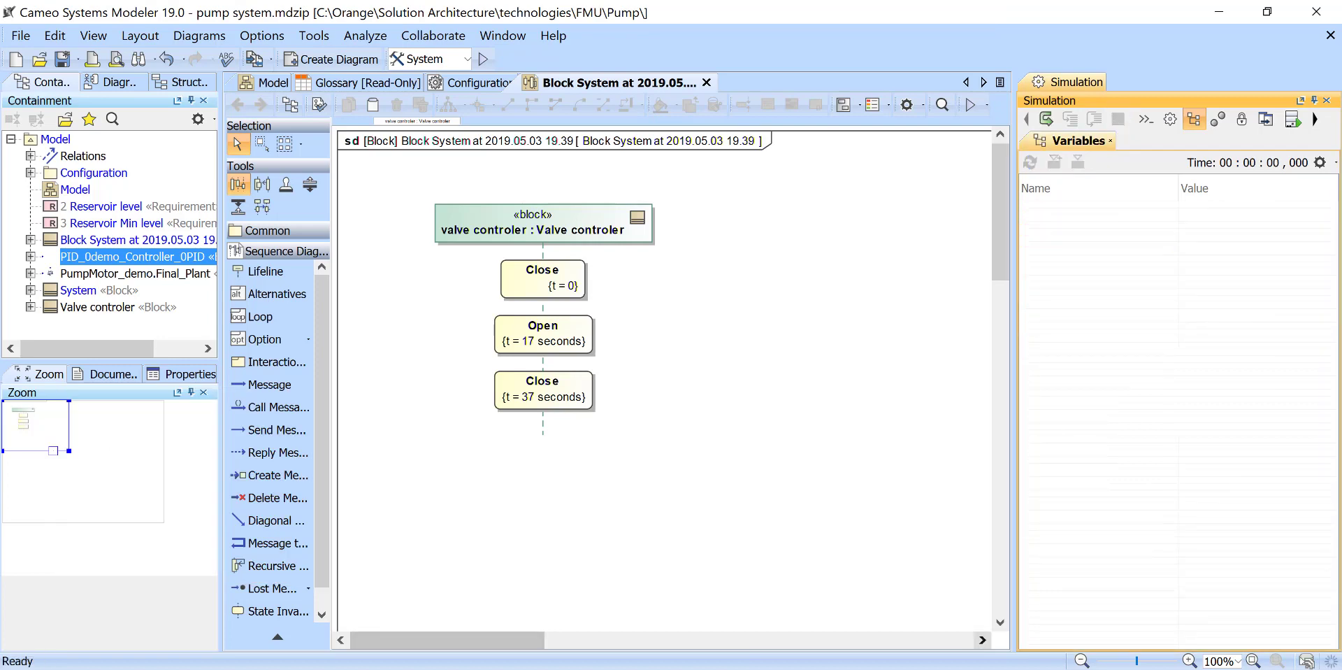